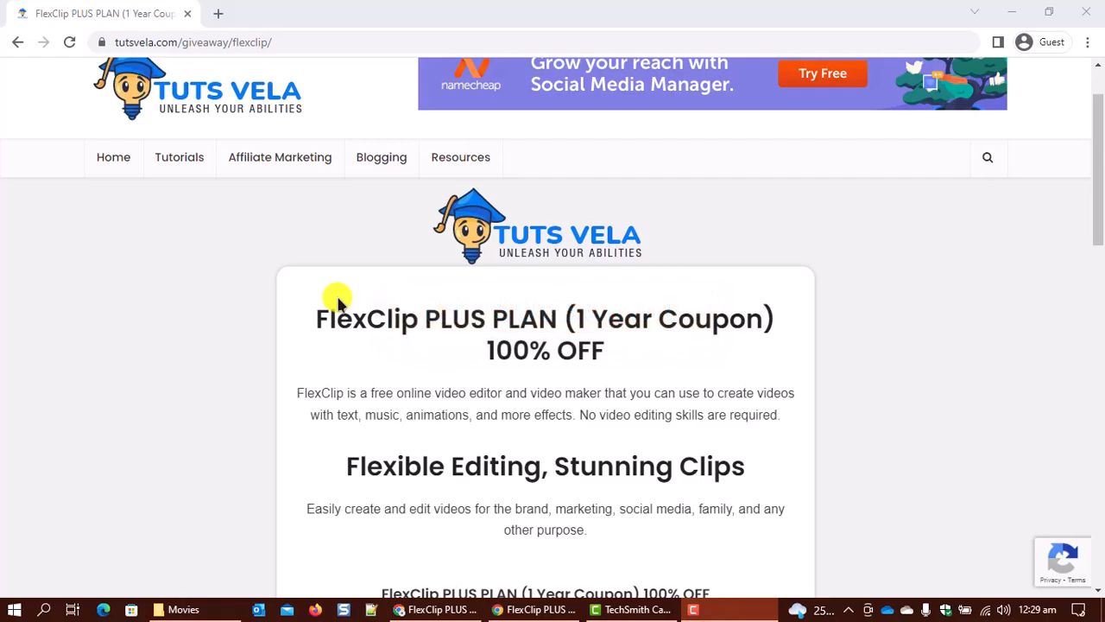
Step: Examine the FlexClip PLUS PLAN giveaway page's heading and description down to its entry form
scroll(176, 171, up, 1)
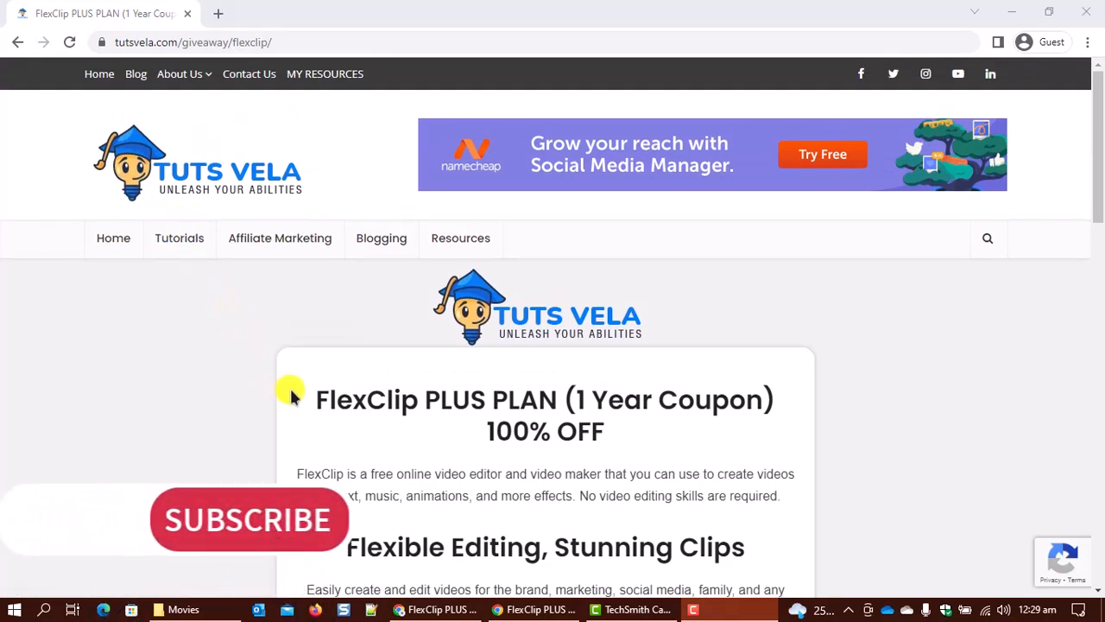
drag(314, 398, 411, 399)
click(406, 427)
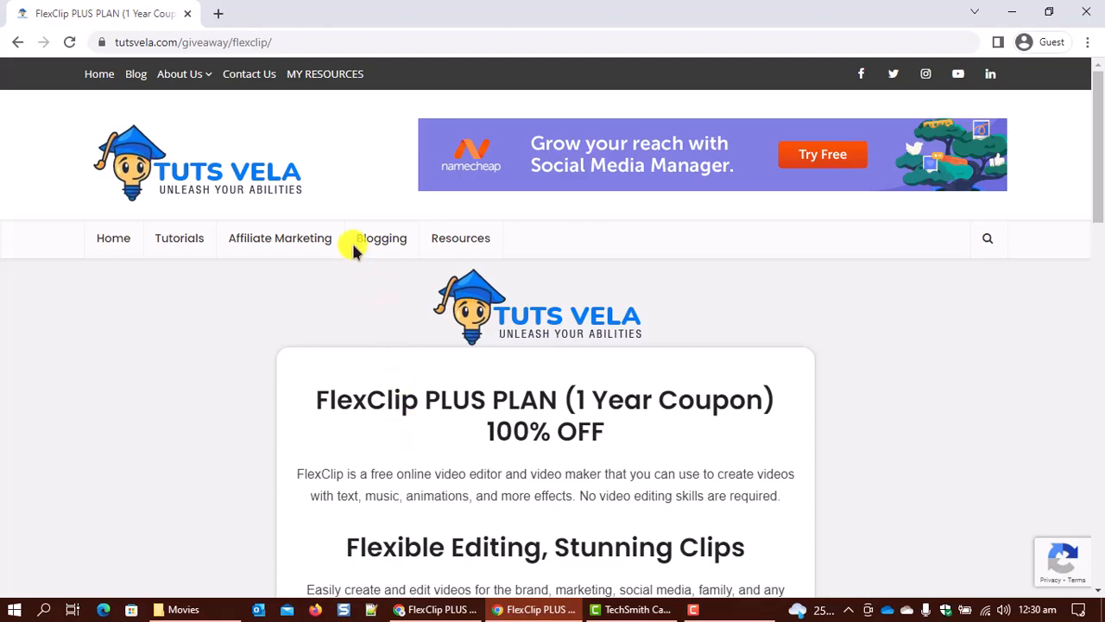
scroll(301, 328, down, 2)
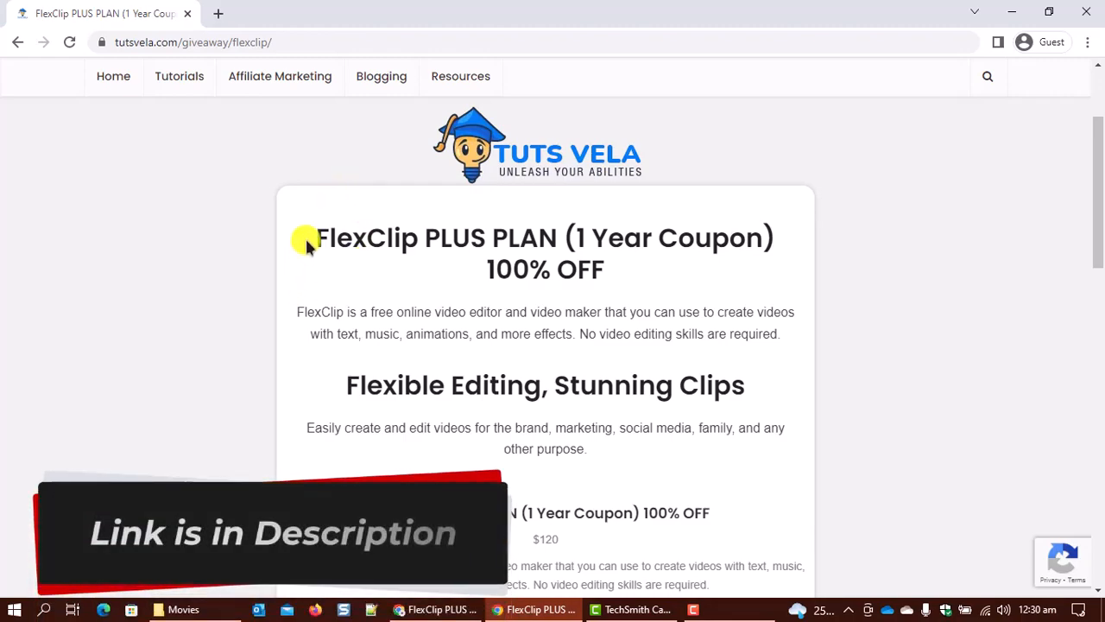
drag(310, 237, 492, 306)
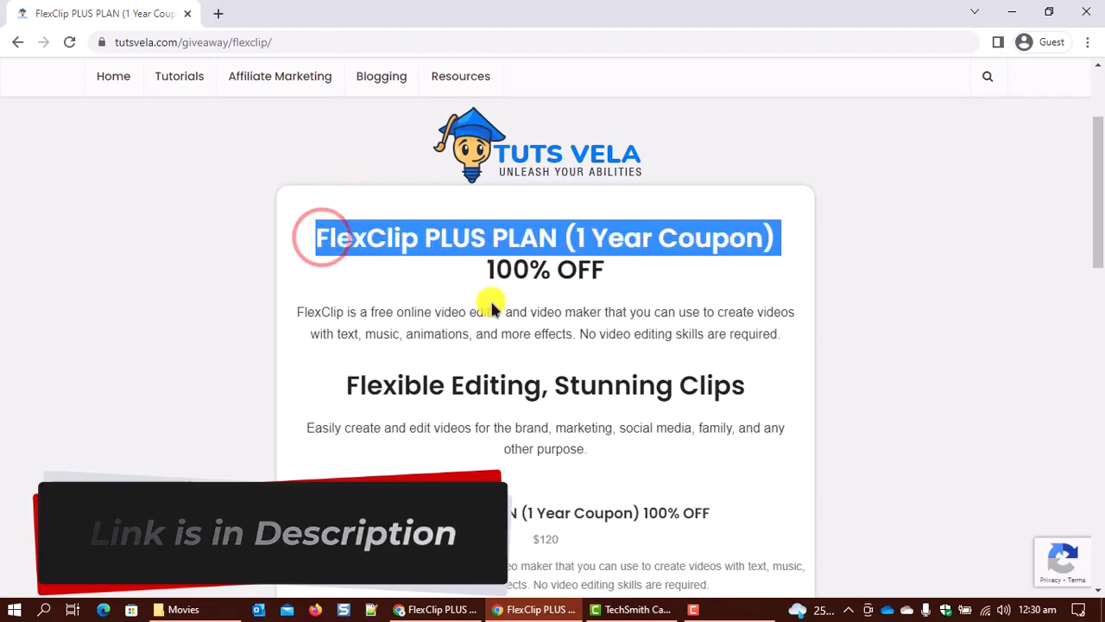
click(491, 304)
scroll(462, 311, down, 2)
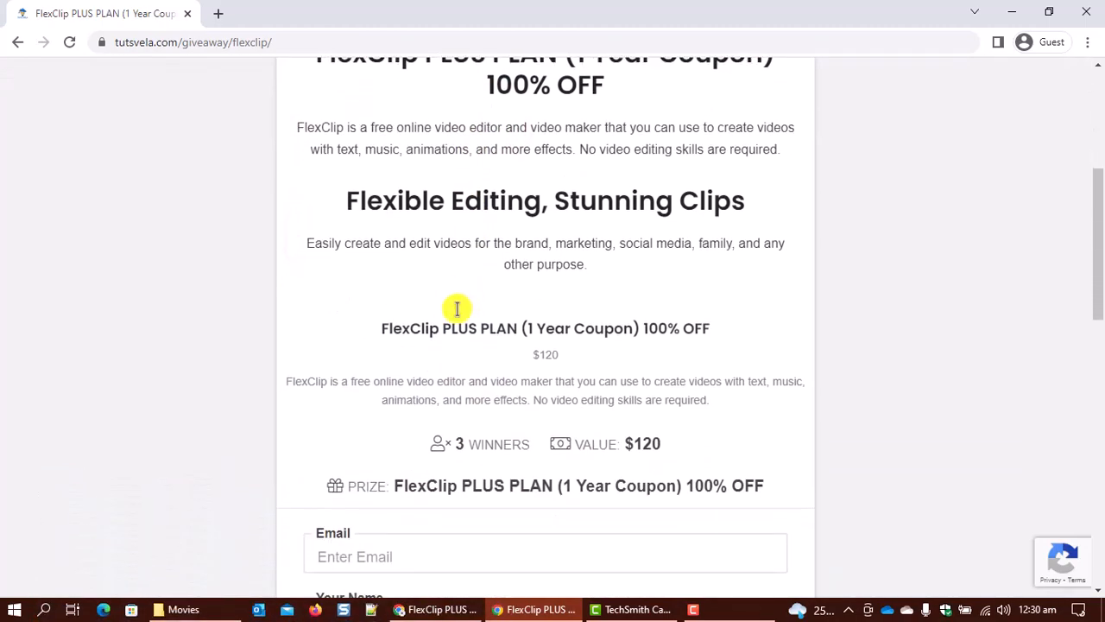
scroll(458, 313, down, 3)
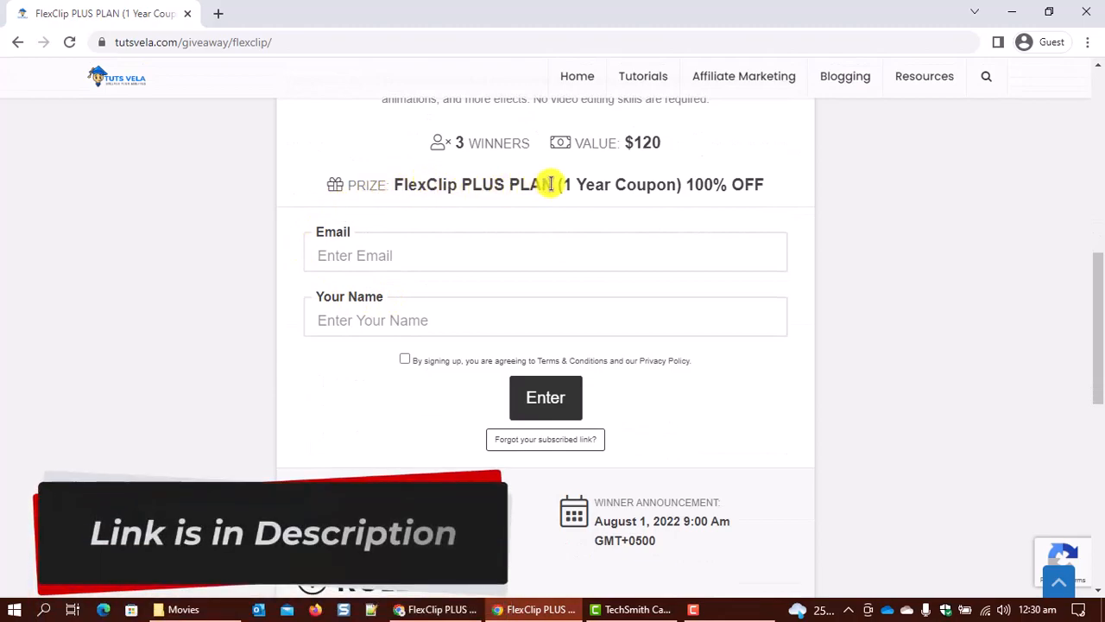
Step: Check the giveaway's prize, prize value and number of winners, plus the address of the giveaway page
drag(551, 184, 474, 185)
drag(575, 177, 616, 179)
click(671, 187)
drag(693, 185, 791, 195)
click(791, 192)
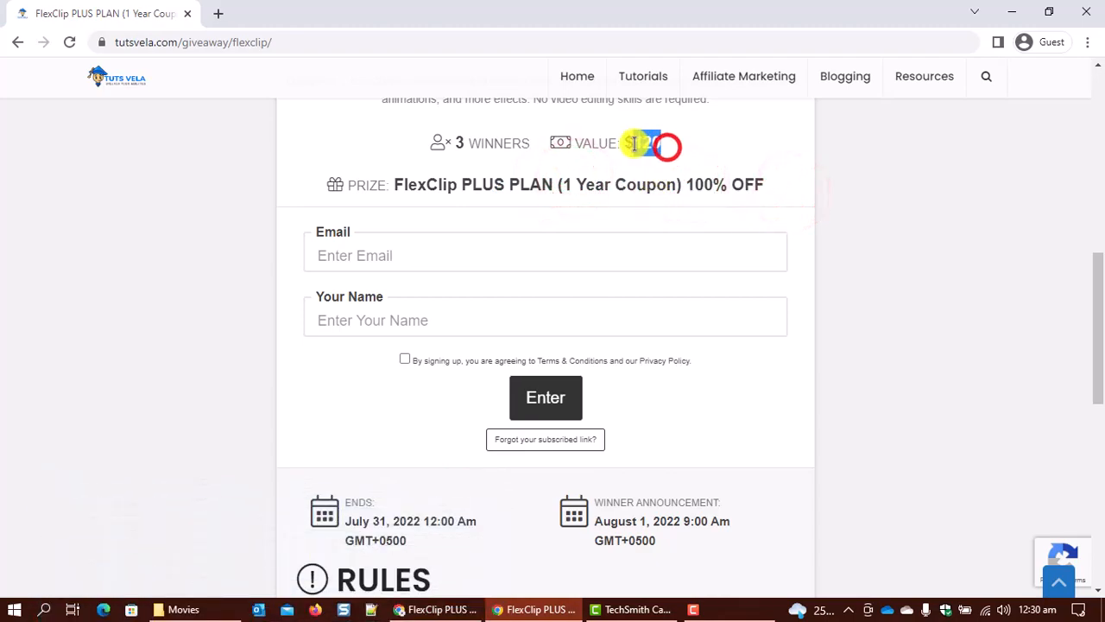
drag(630, 144, 628, 144)
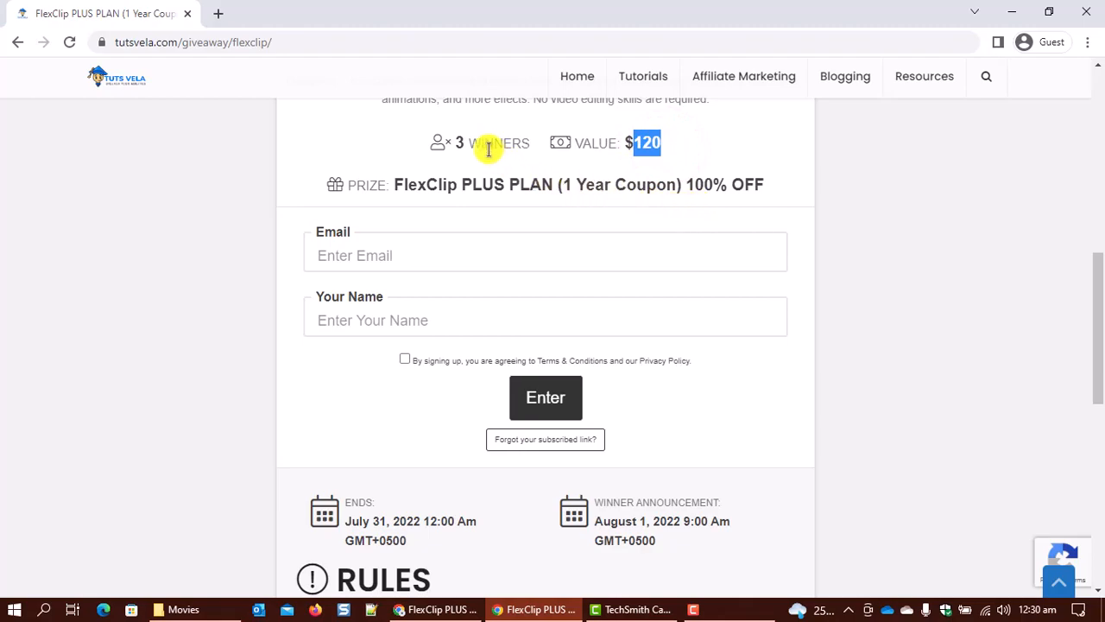
click(455, 142)
click(540, 160)
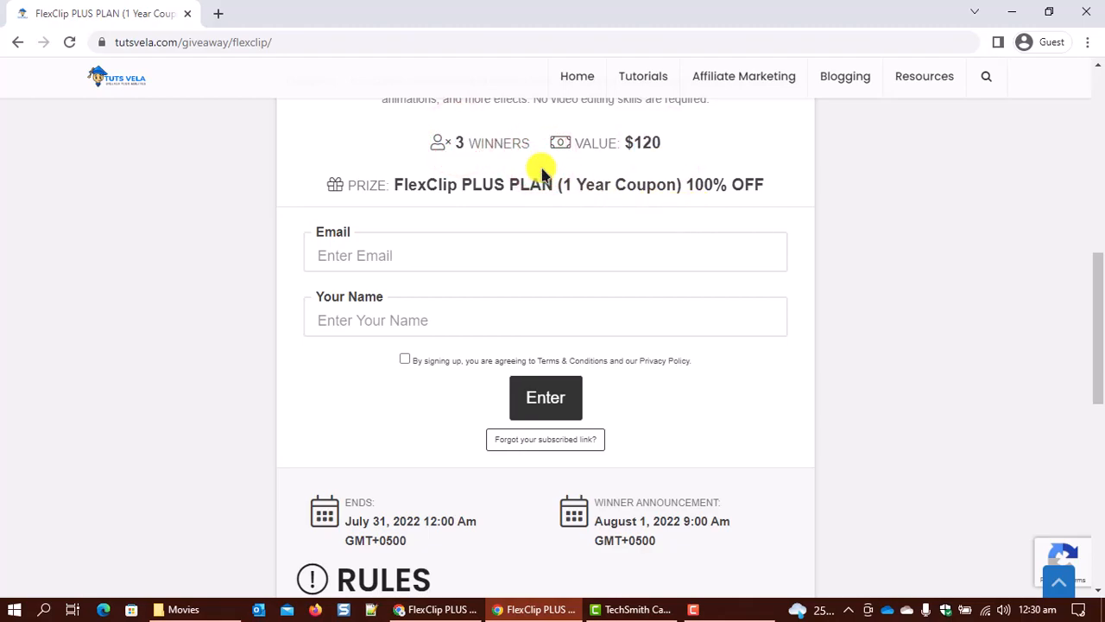
scroll(346, 359, up, 10)
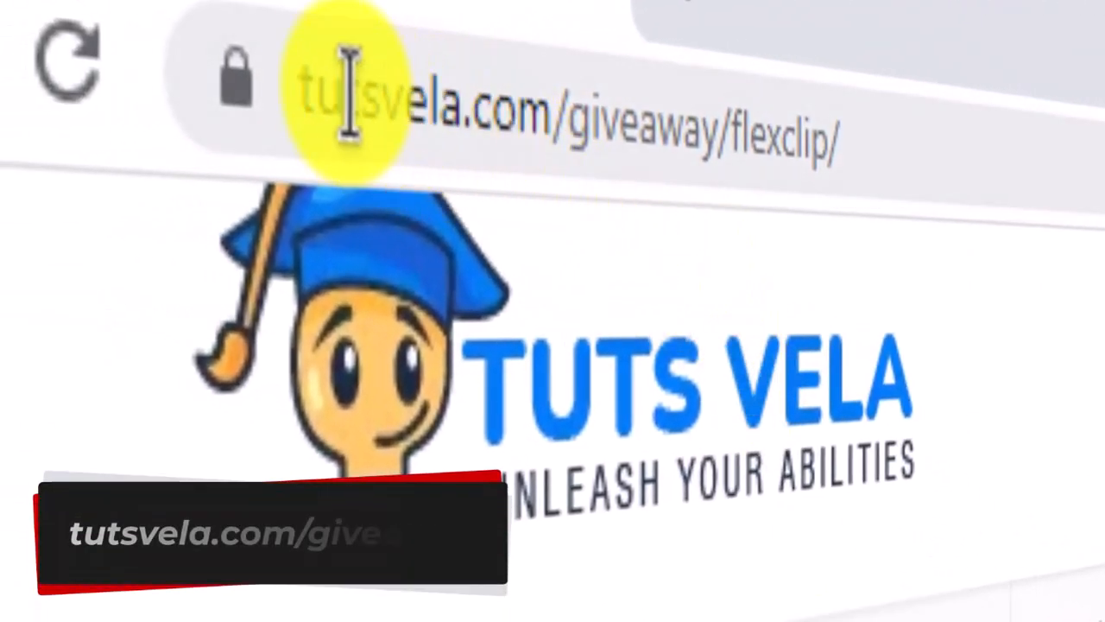
drag(717, 167, 298, 104)
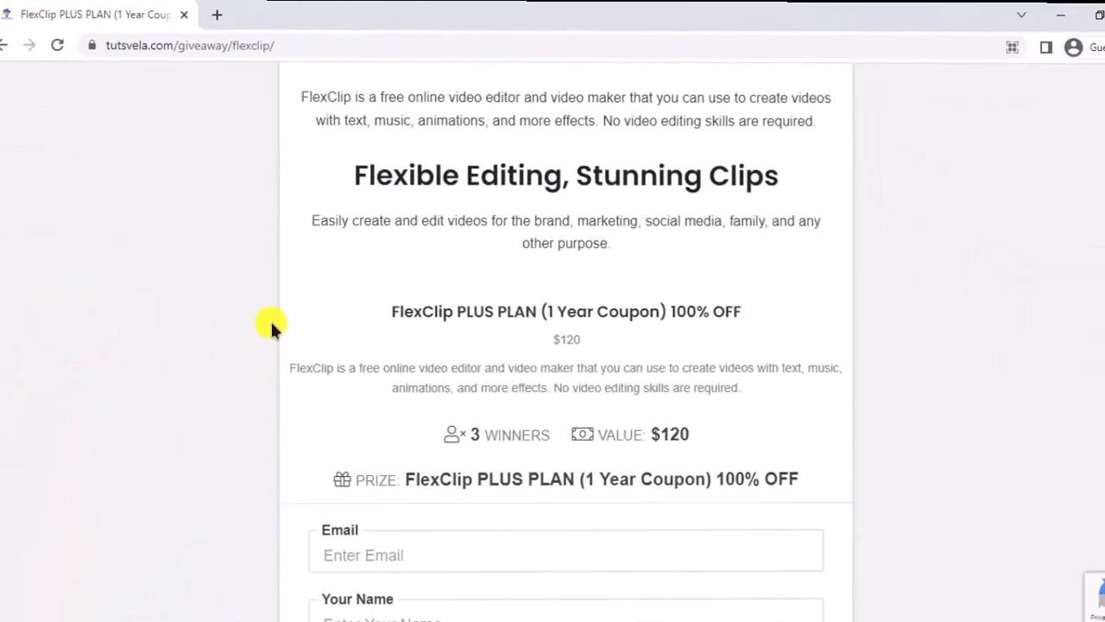
Step: Go to the giveaway entry form's email and name fields and accept the Terms & Conditions and Privacy Policy
scroll(422, 371, down, 4)
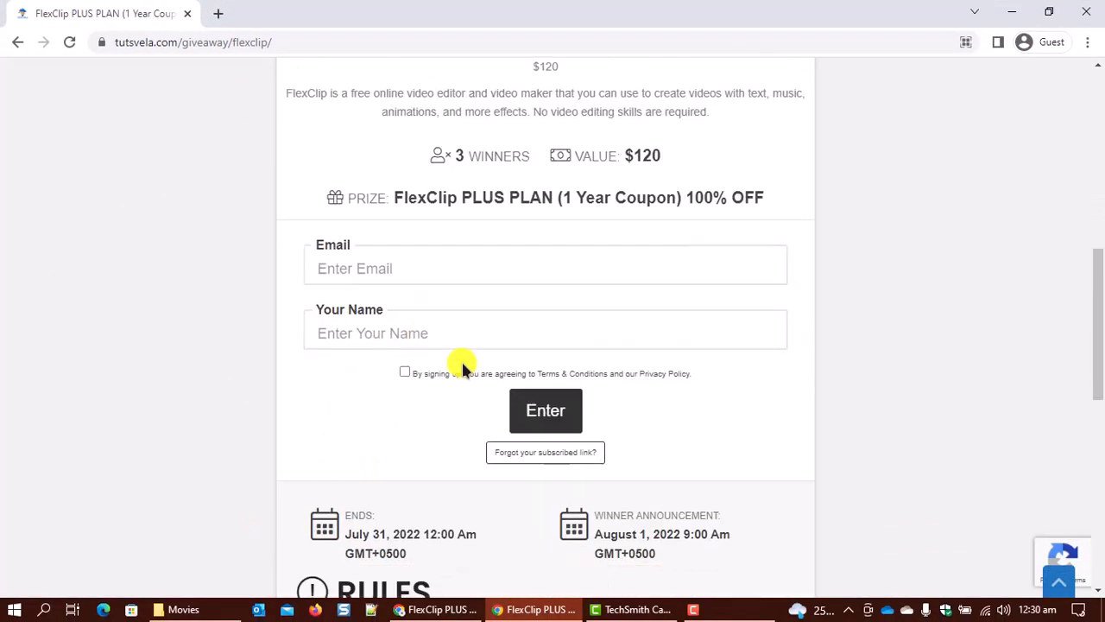
click(321, 163)
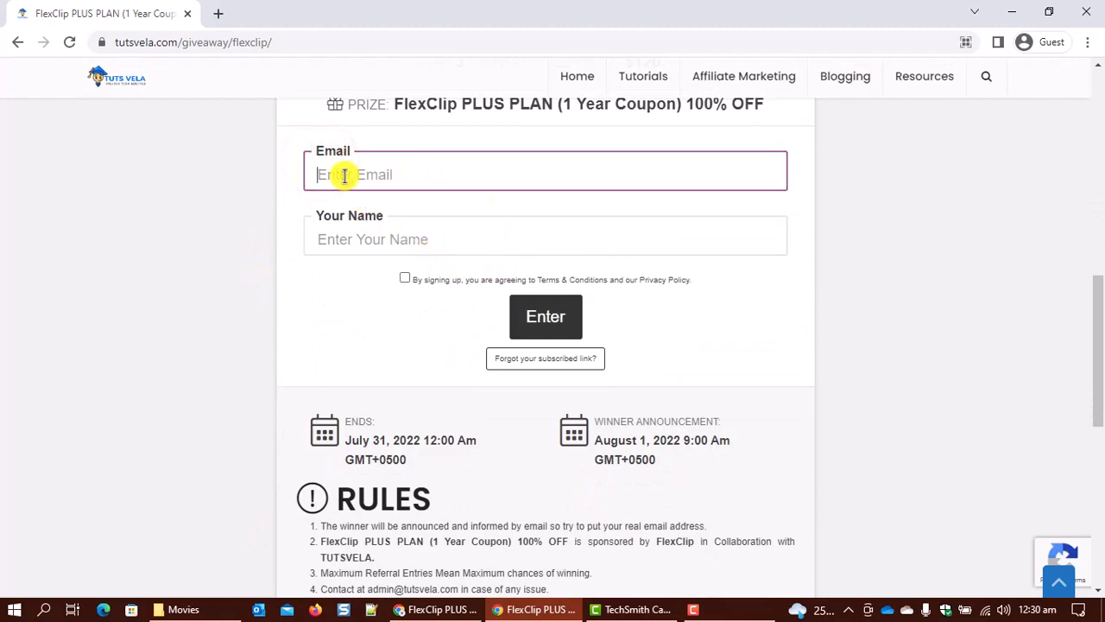
click(375, 227)
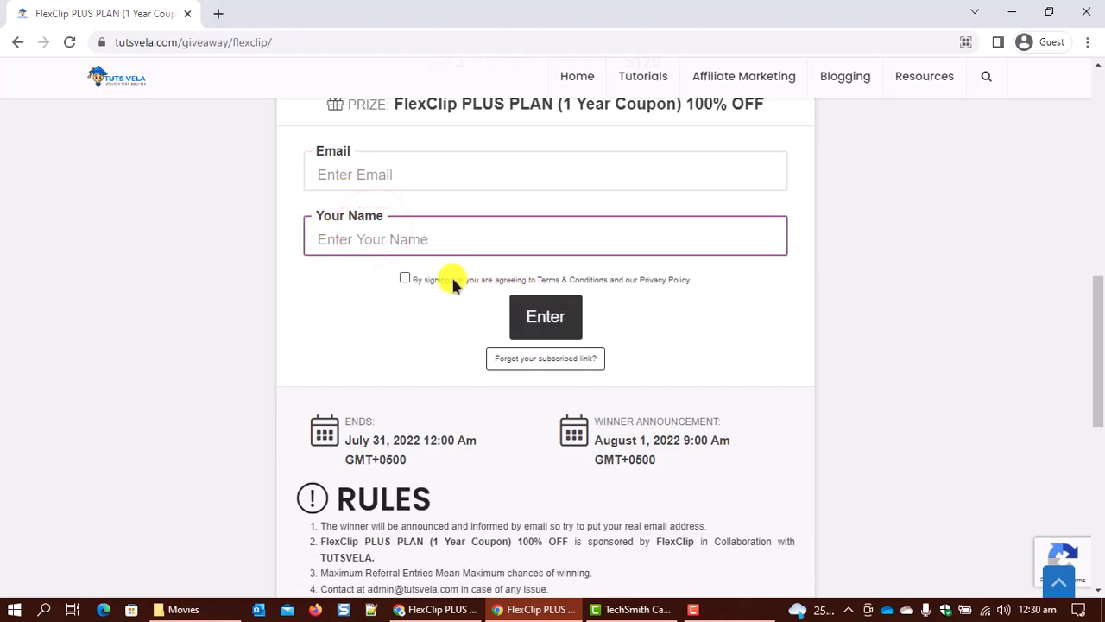
click(404, 277)
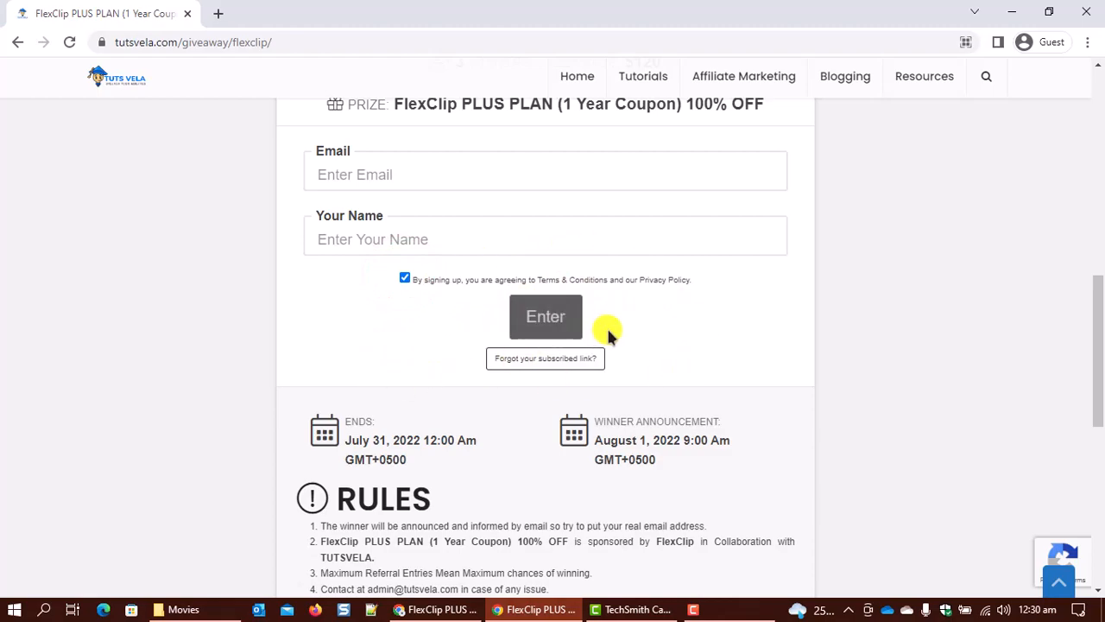
Step: Check the giveaway's end date and winner announcement date above the rules
scroll(371, 337, down, 2)
drag(376, 335, 481, 340)
click(481, 340)
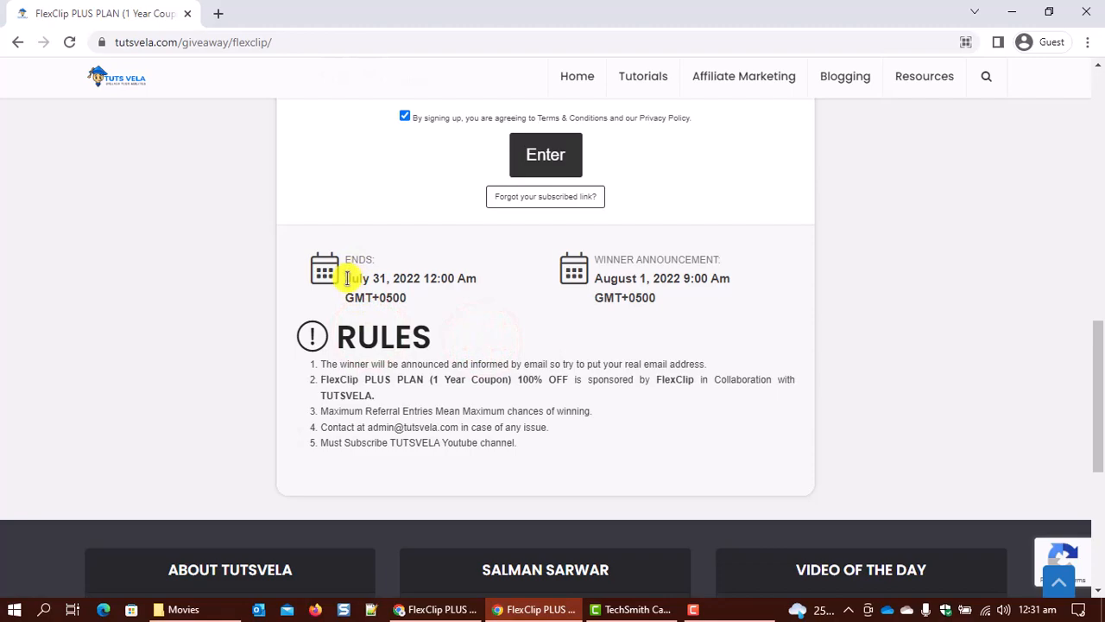
drag(389, 276, 467, 278)
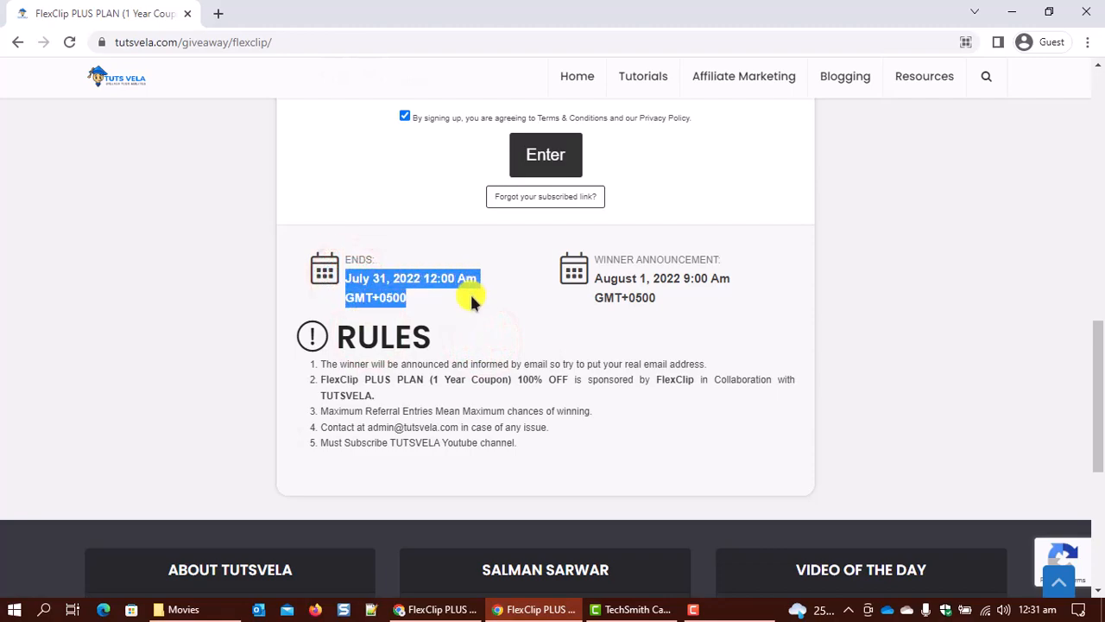
drag(594, 257, 745, 264)
click(728, 294)
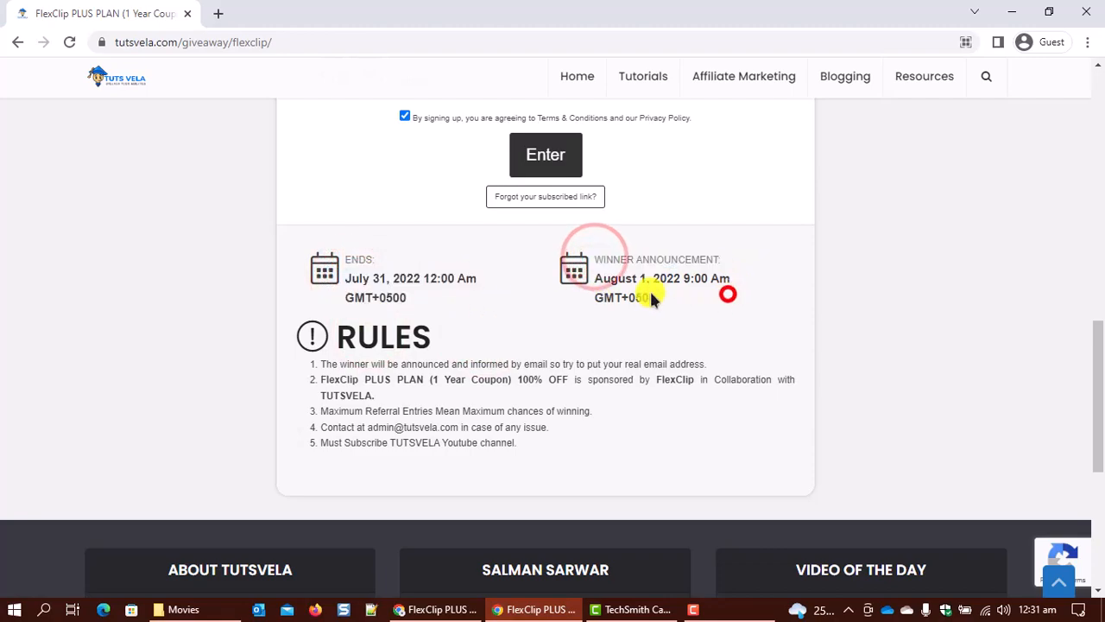
drag(599, 277, 673, 294)
click(677, 302)
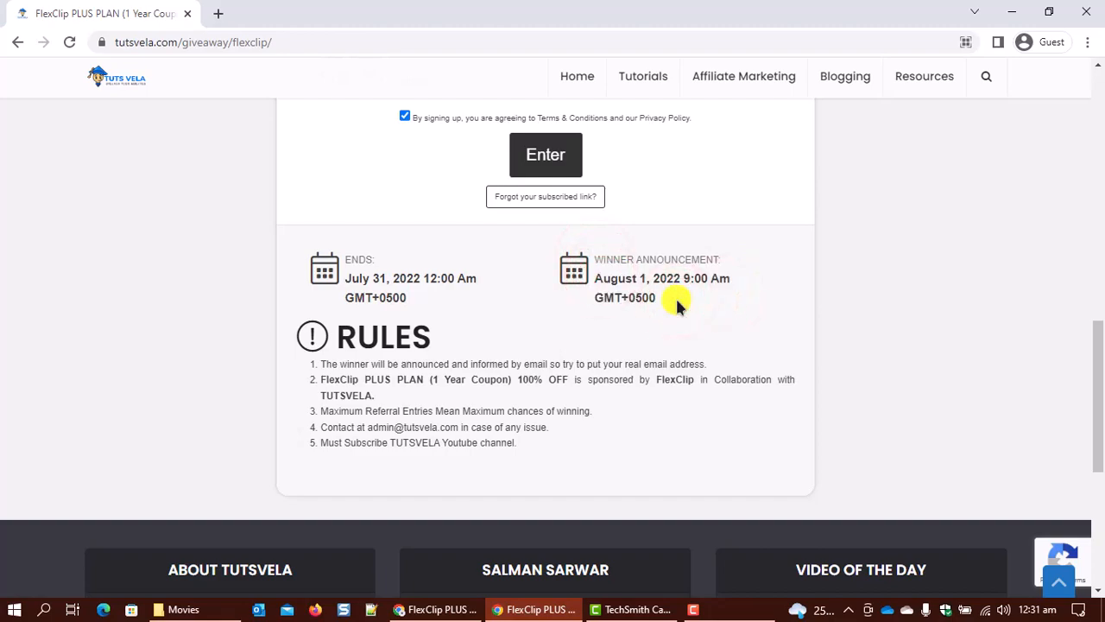
Step: Go back over the FlexClip PLUS PLAN prize description and return to the beginning of the giveaway page
scroll(675, 296, up, 4)
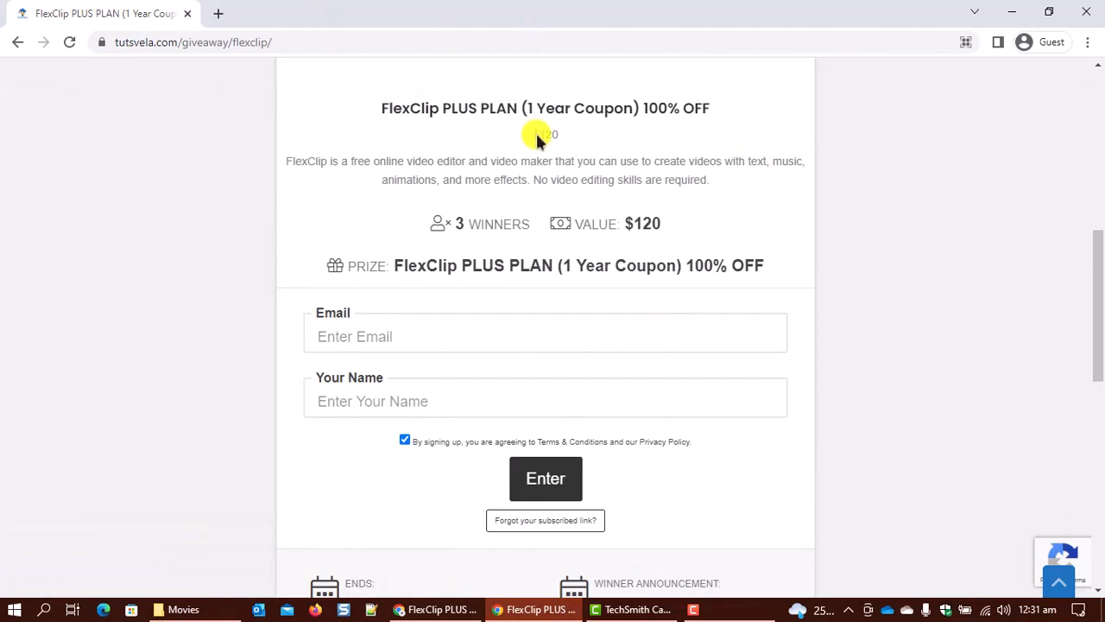
scroll(375, 229, up, 2)
drag(380, 148, 597, 177)
click(659, 208)
scroll(397, 386, up, 4)
scroll(393, 385, up, 1)
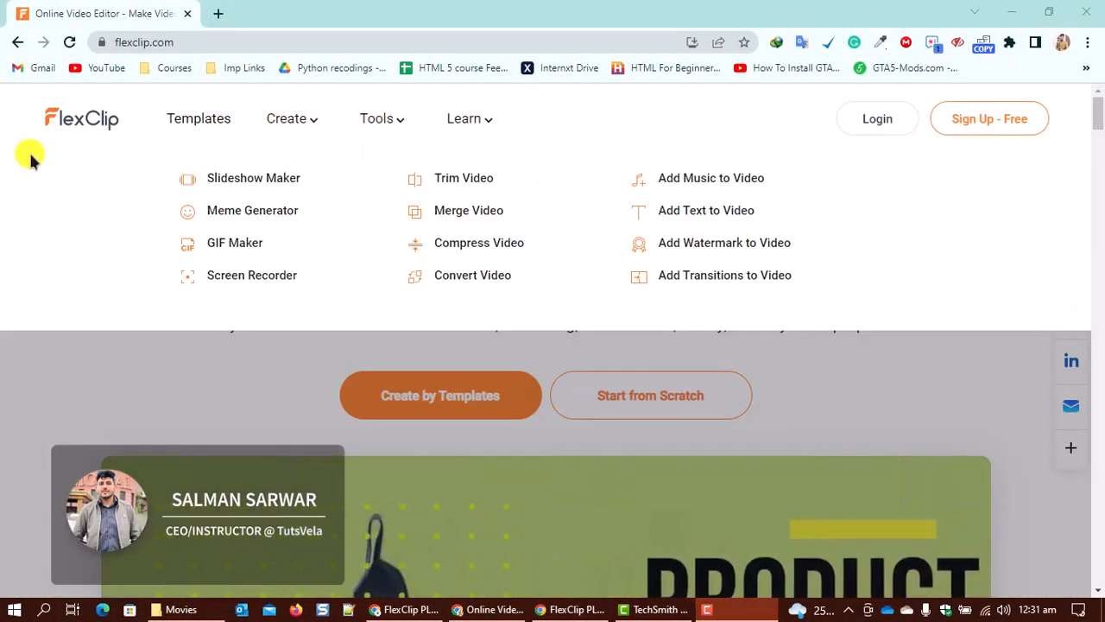
Step: Look through the FlexClip homepage, from its creation options and templates to the editing tools and footer links
mouse_move(292, 119)
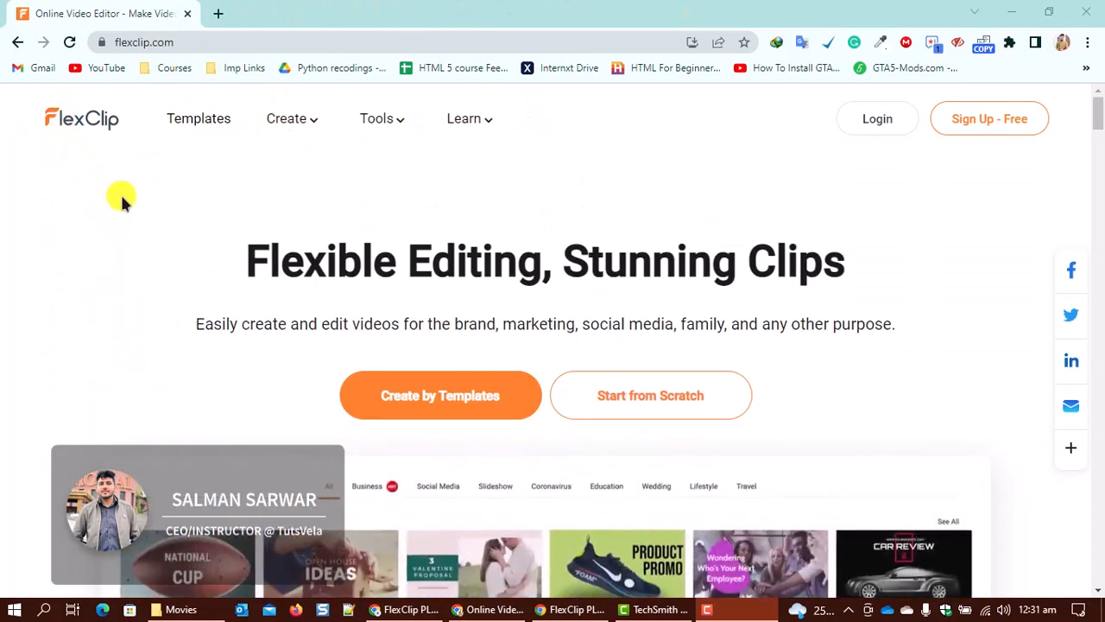
scroll(123, 207, down, 3)
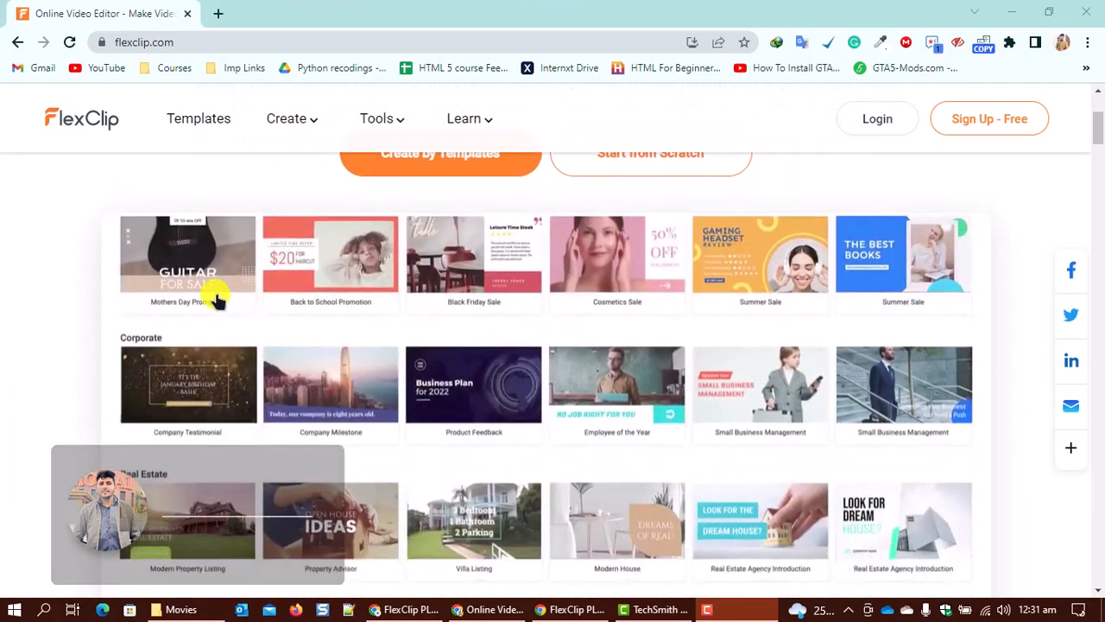
scroll(94, 302, down, 10)
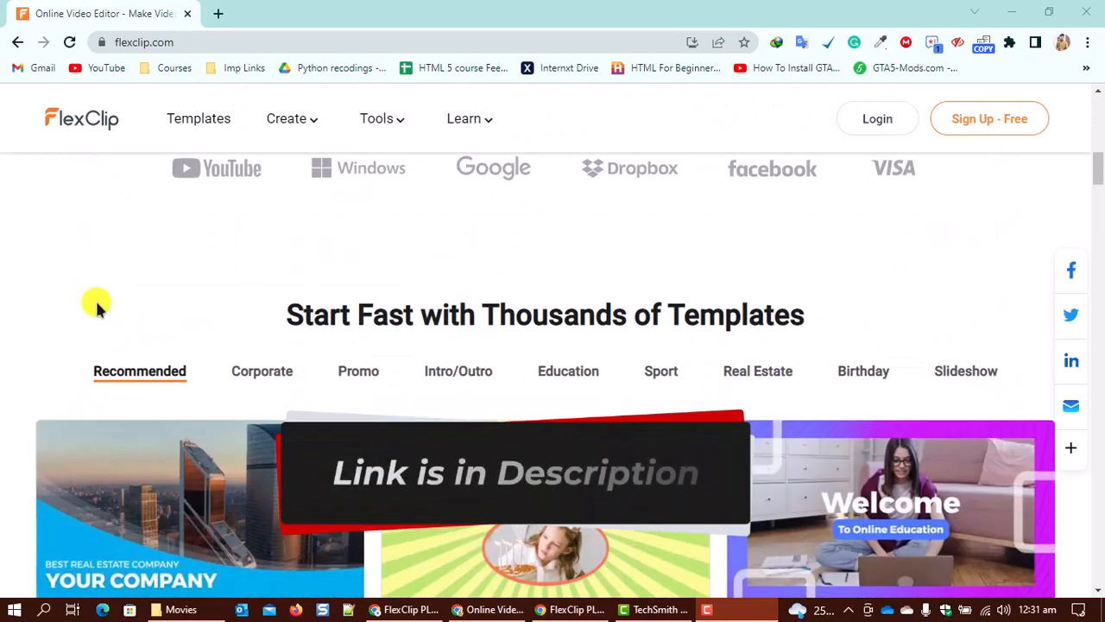
scroll(95, 299, down, 4)
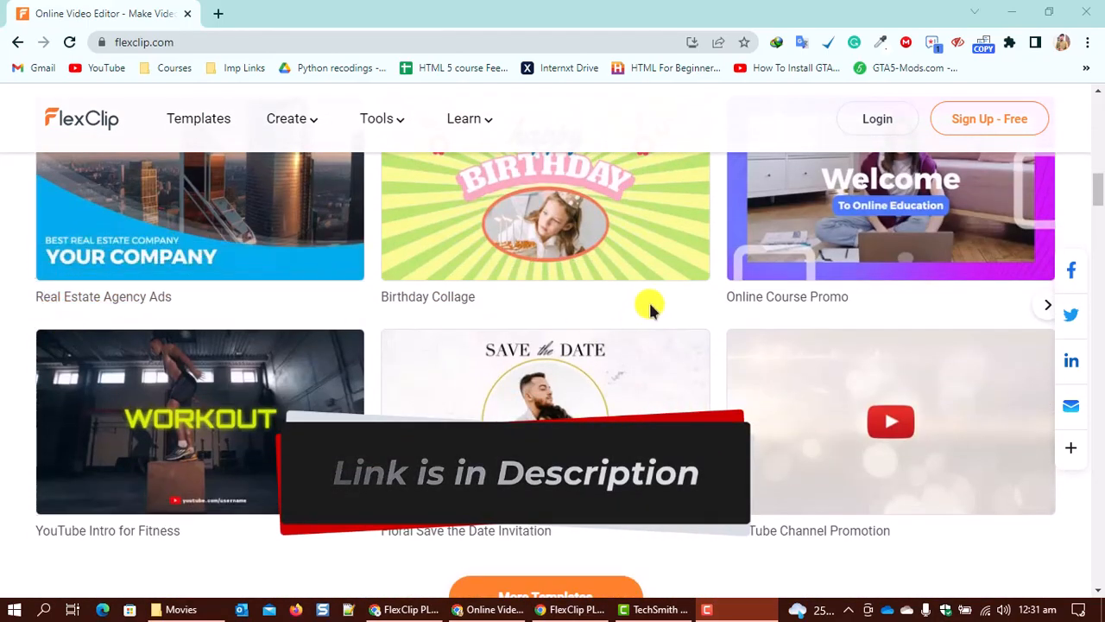
scroll(651, 309, down, 3)
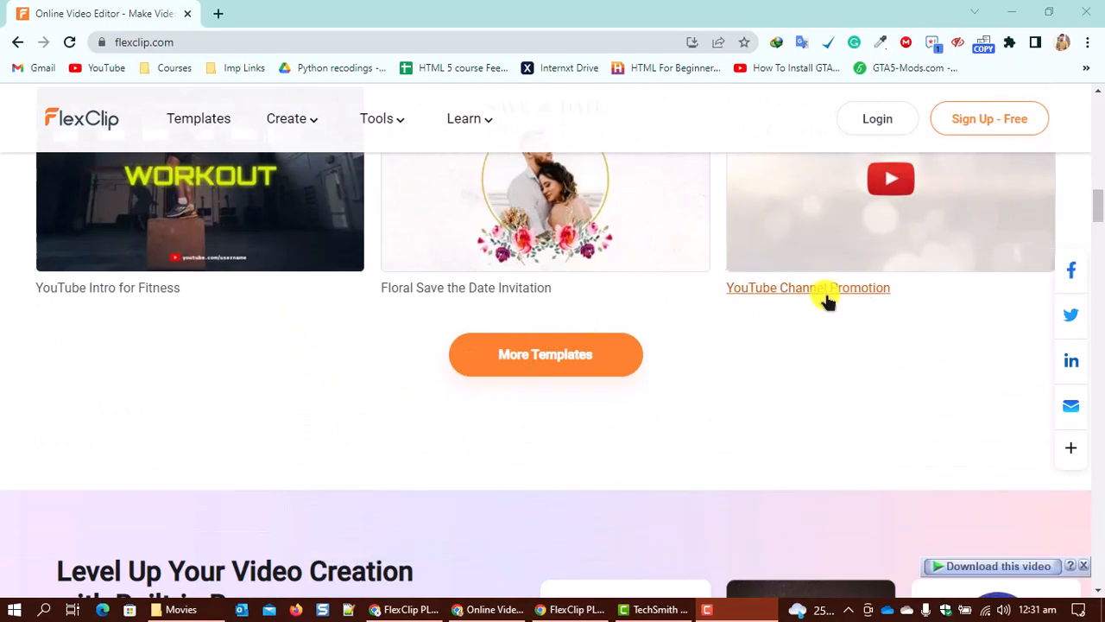
scroll(846, 249, up, 2)
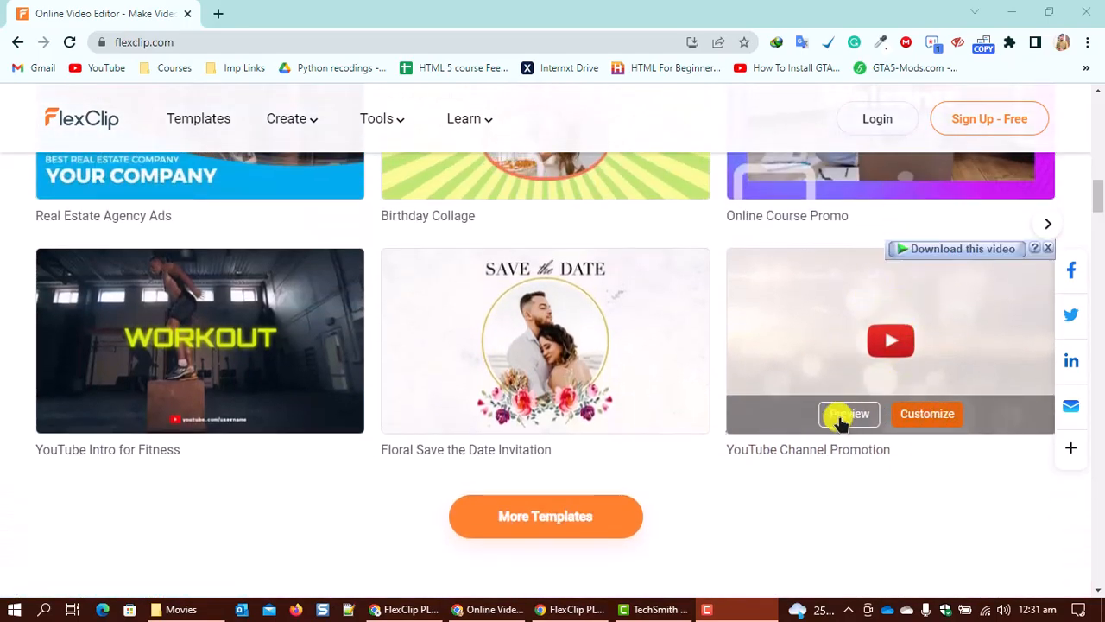
scroll(217, 456, down, 5)
scroll(369, 393, down, 15)
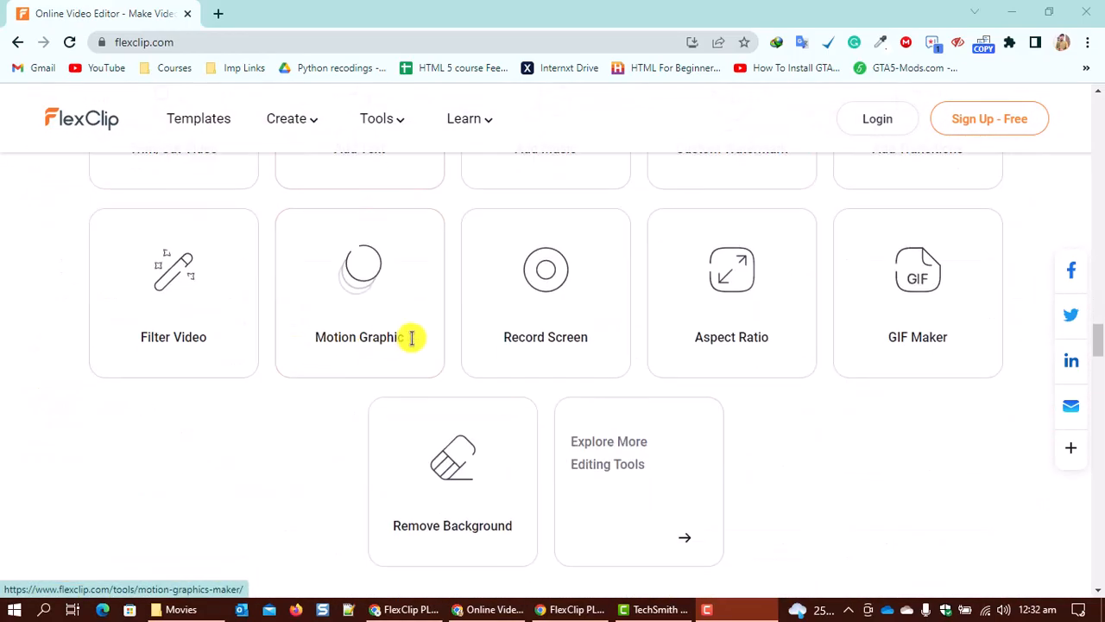
scroll(406, 337, down, 20)
scroll(432, 345, down, 10)
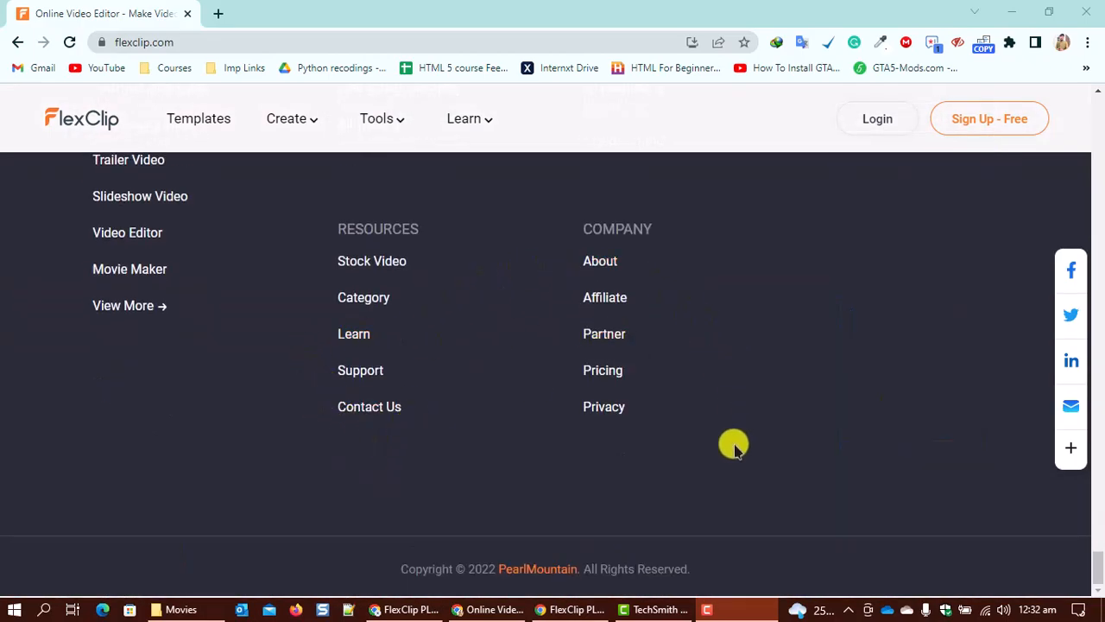
Step: Open the footer's Pricing page in a separate browser tab and check its address
right_click(614, 366)
click(666, 377)
click(298, 10)
click(238, 43)
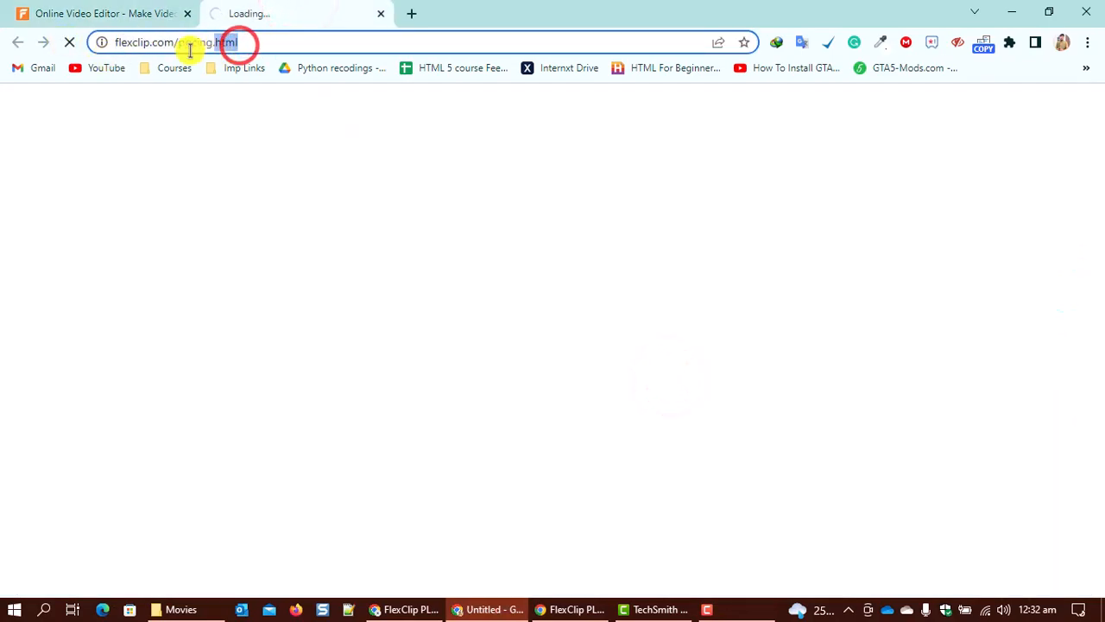
click(175, 330)
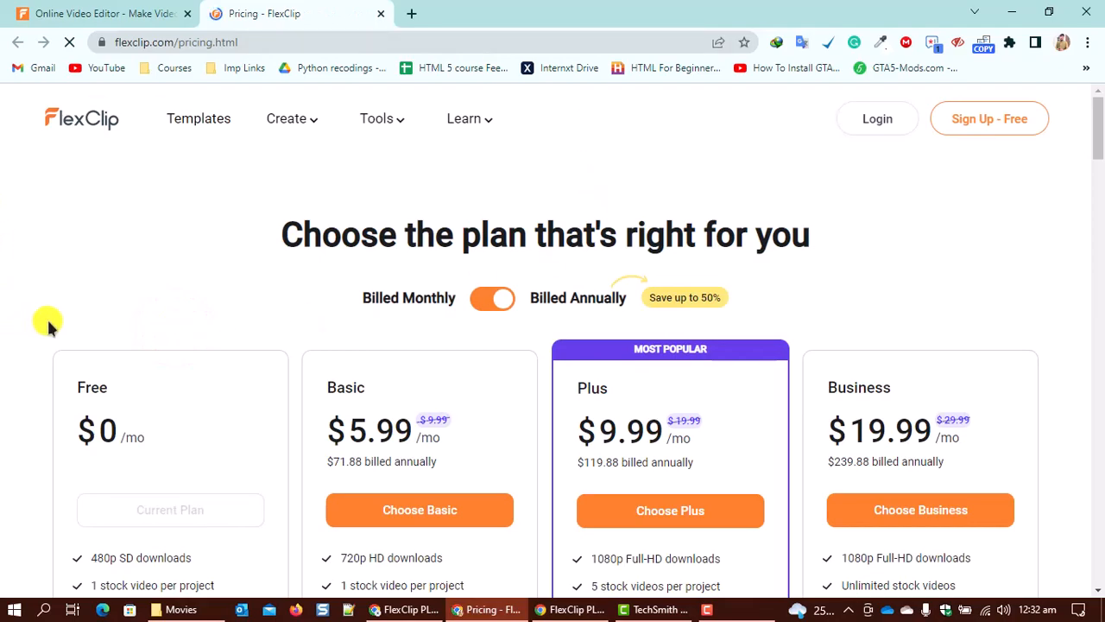
Step: Examine the Plus plan and its annually billed price among the FlexClip plans
scroll(506, 388, down, 3)
scroll(605, 320, up, 2)
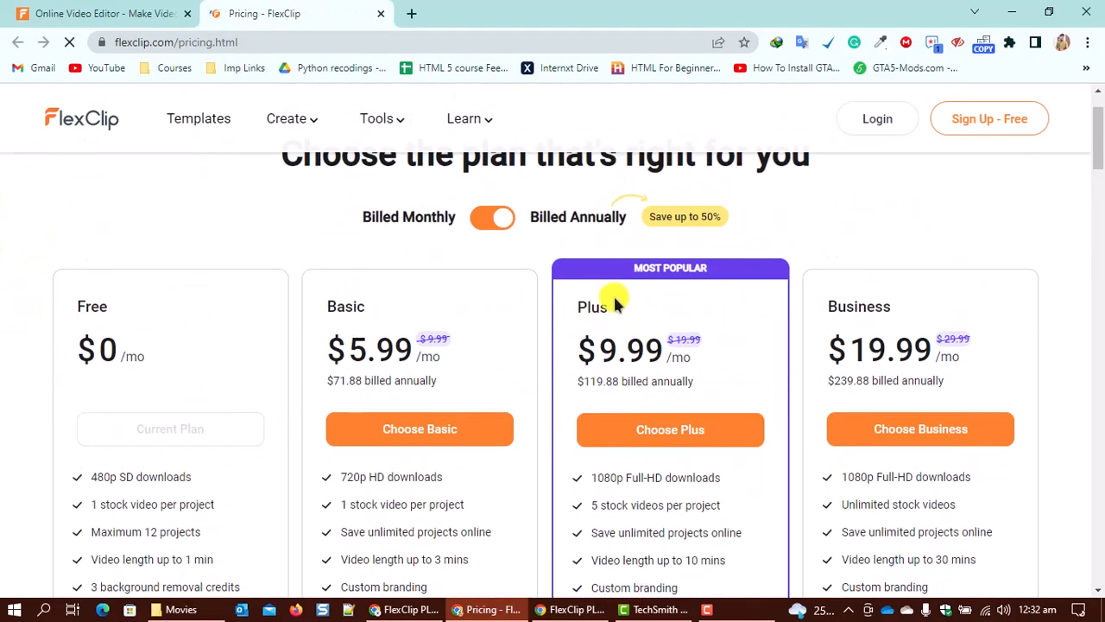
drag(628, 308, 566, 305)
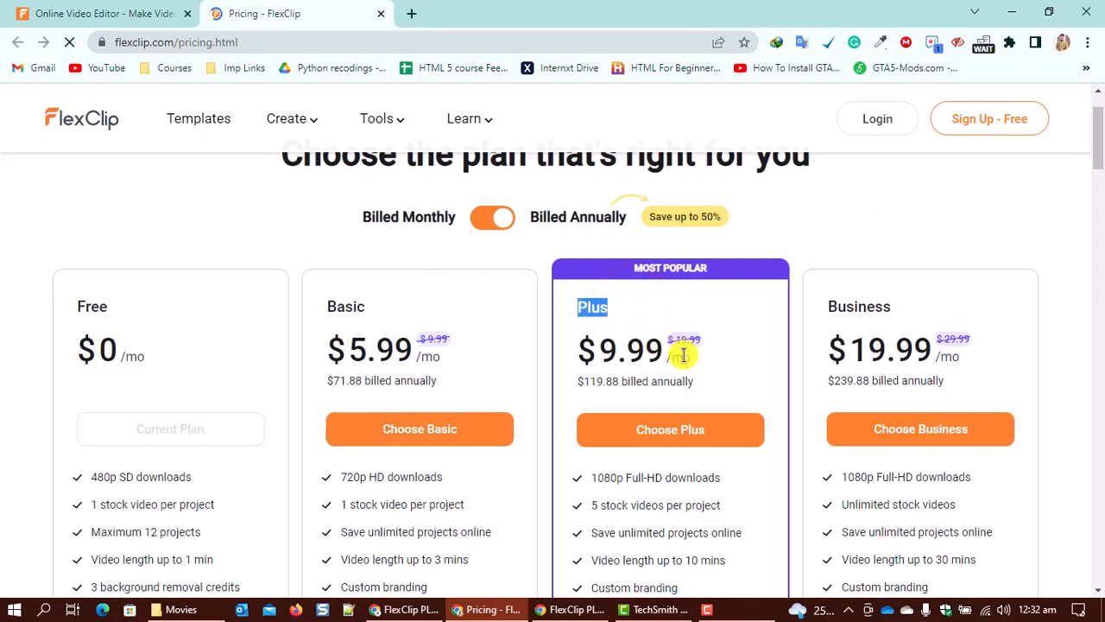
drag(580, 380, 725, 391)
scroll(672, 266, up, 1)
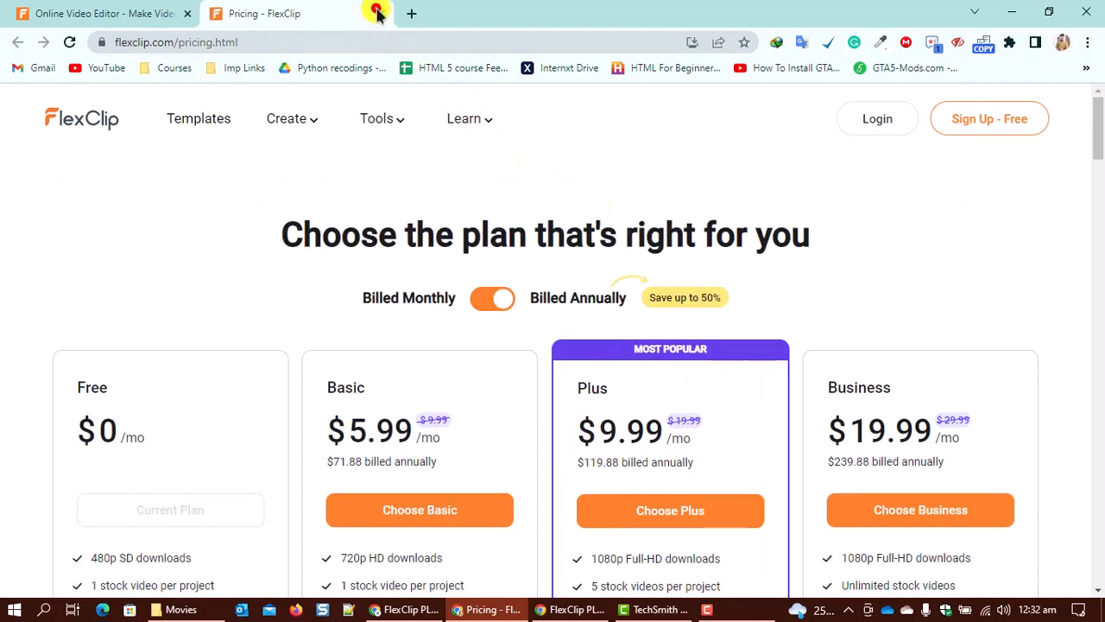
Step: Close the pricing page and log in to FlexClip from the homepage
click(378, 13)
click(879, 120)
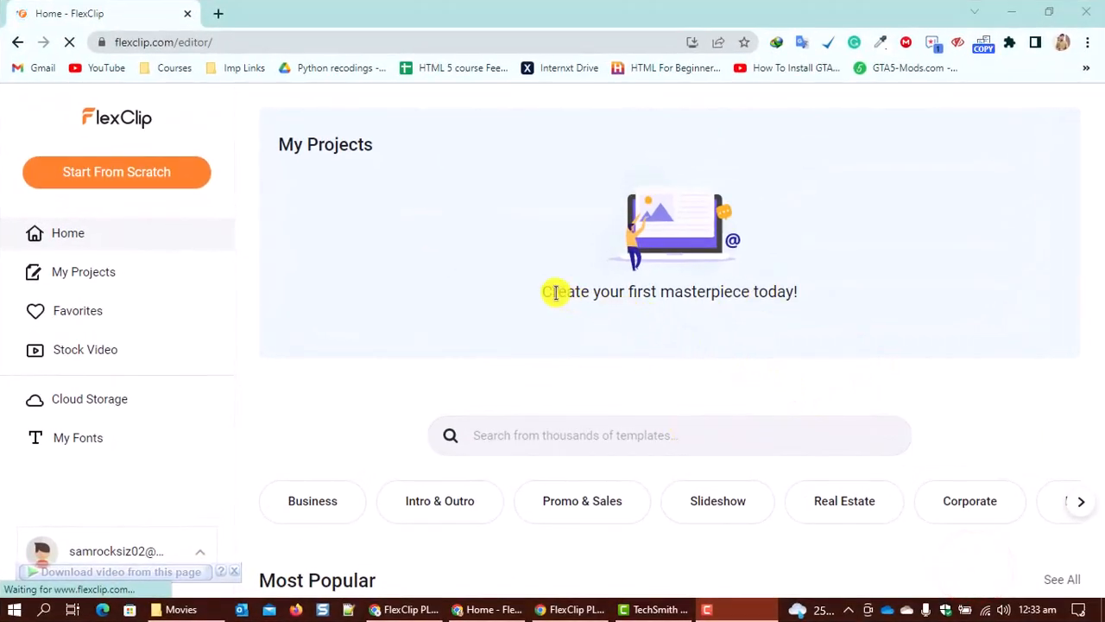
Step: Look through the editor home page's template categories, from the My Projects message down to the Recently Added templates
drag(543, 291, 792, 286)
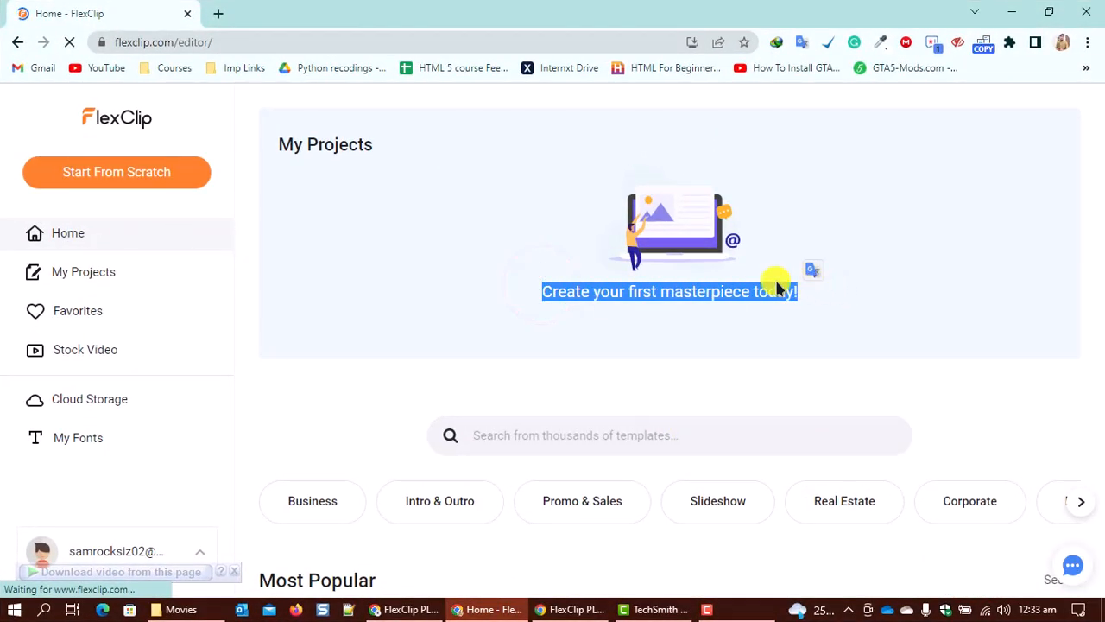
scroll(366, 385, down, 4)
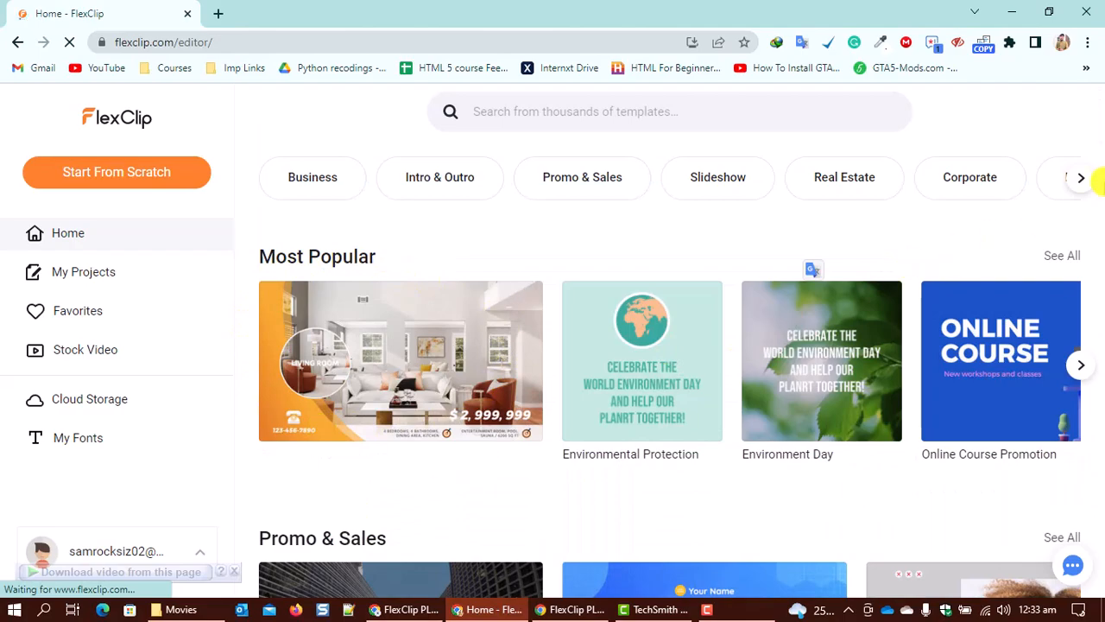
scroll(896, 302, down, 4)
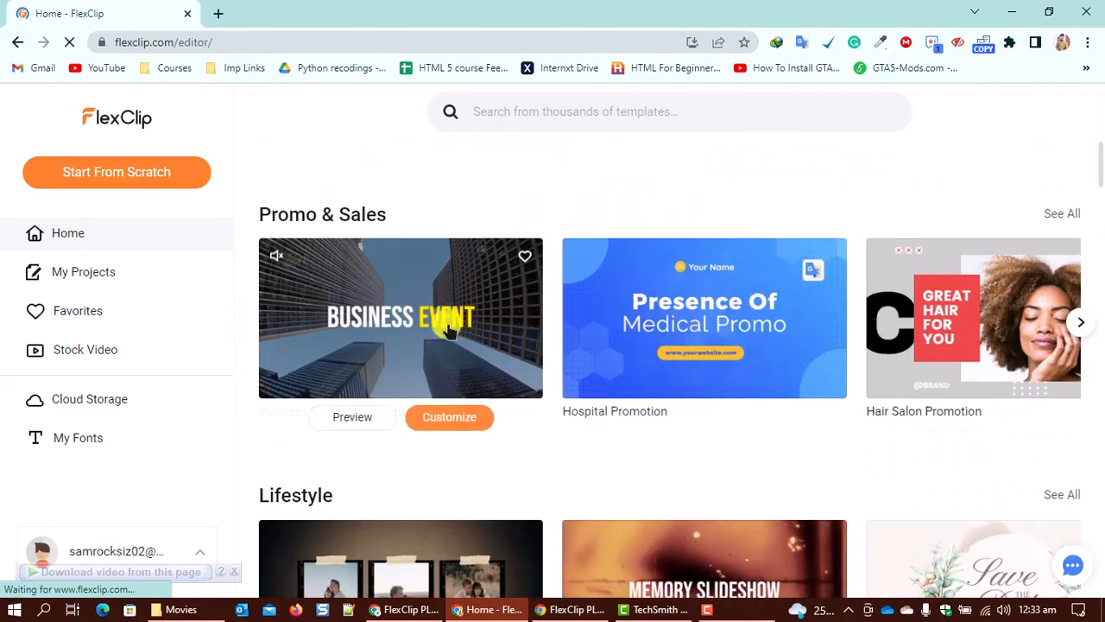
scroll(345, 367, down, 3)
scroll(337, 373, up, 4)
drag(402, 293, 255, 295)
scroll(333, 419, down, 1)
scroll(333, 419, down, 6)
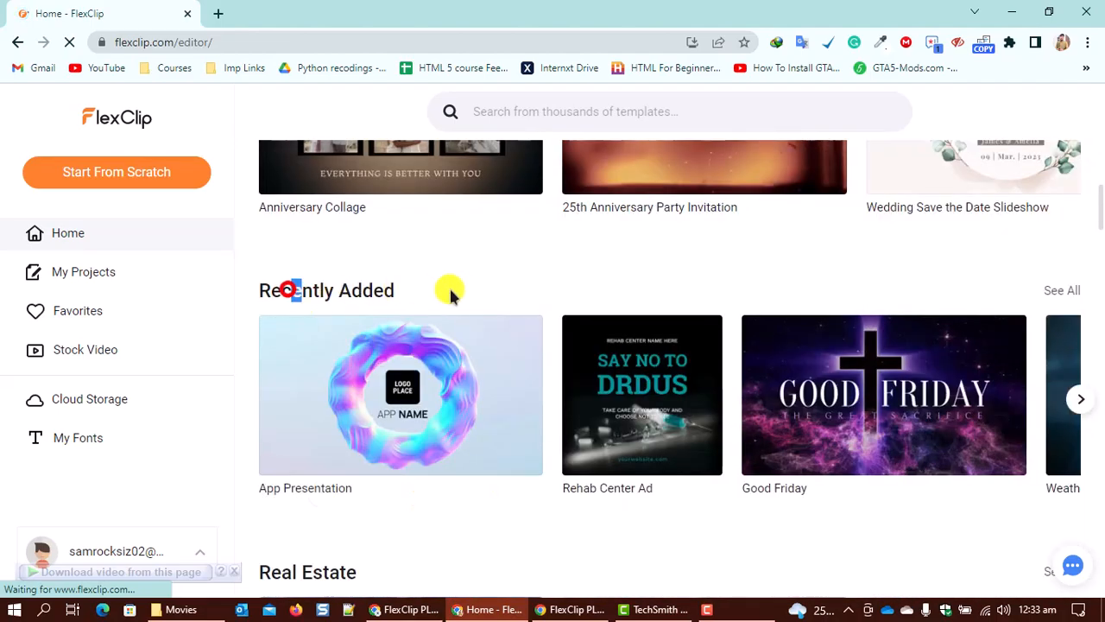
drag(450, 294, 461, 291)
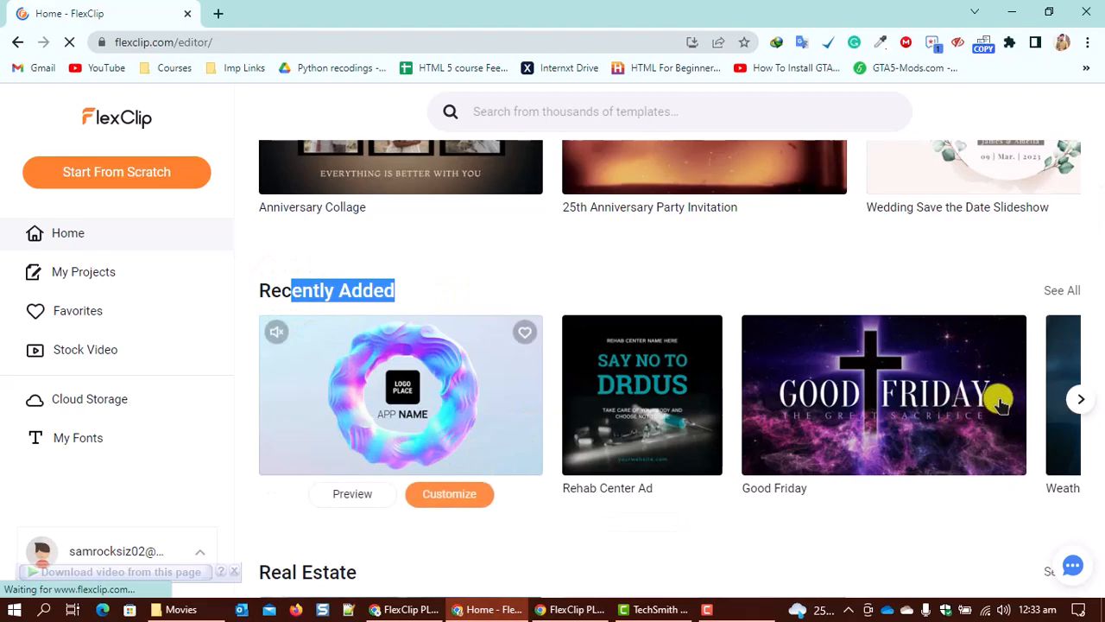
click(1079, 399)
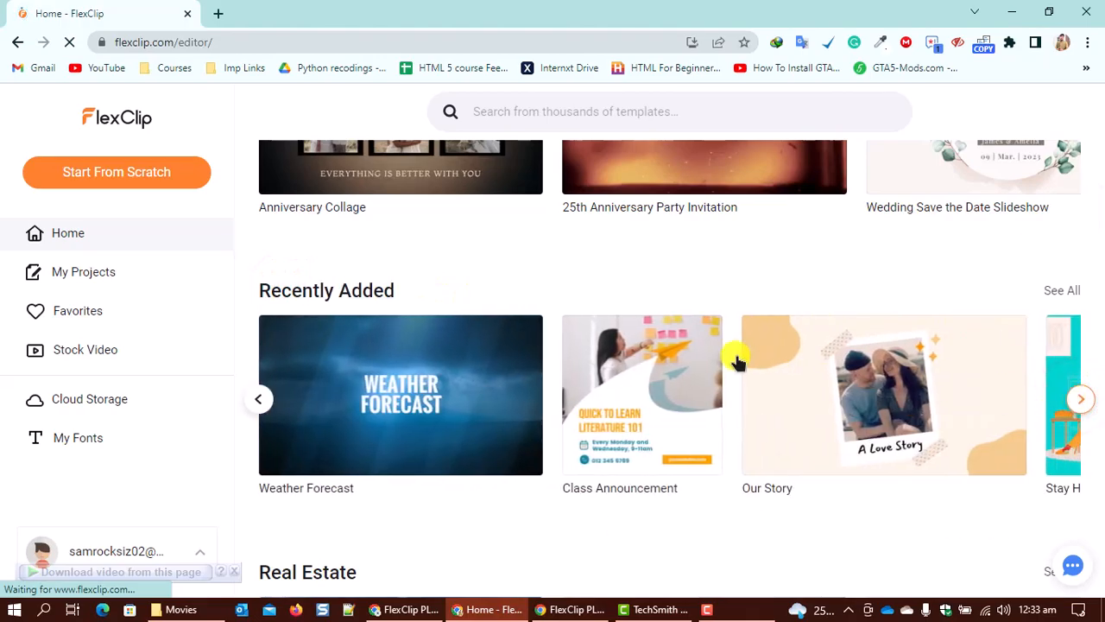
Step: Browse the Intro & Outro template row to its end and open the full category
scroll(481, 366, down, 10)
scroll(321, 394, down, 1)
click(1081, 274)
click(1081, 274)
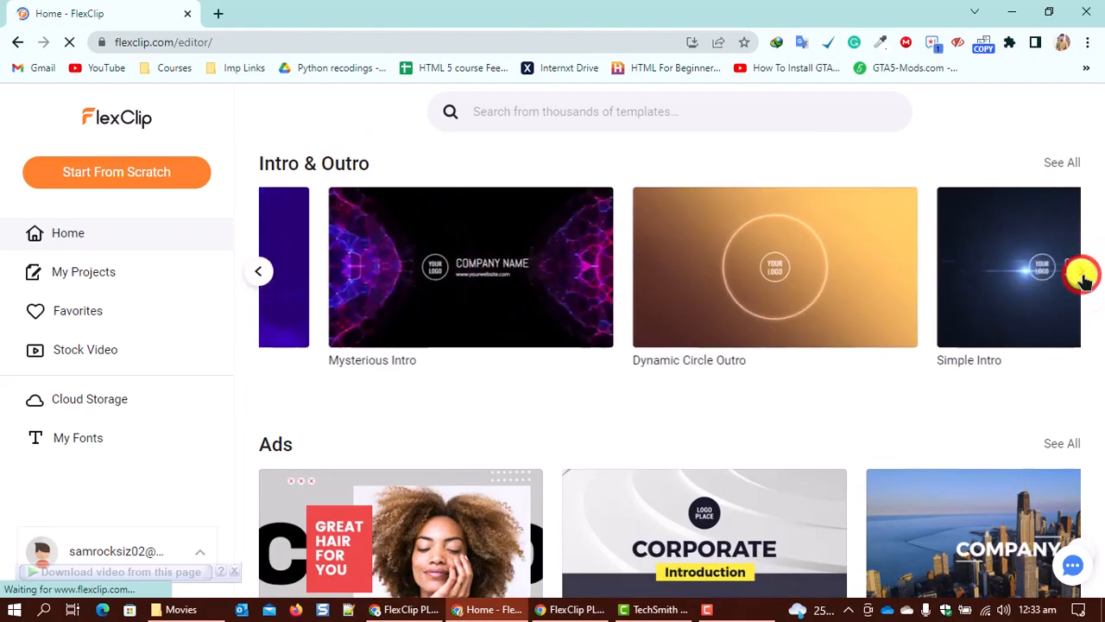
click(1081, 274)
click(1081, 274)
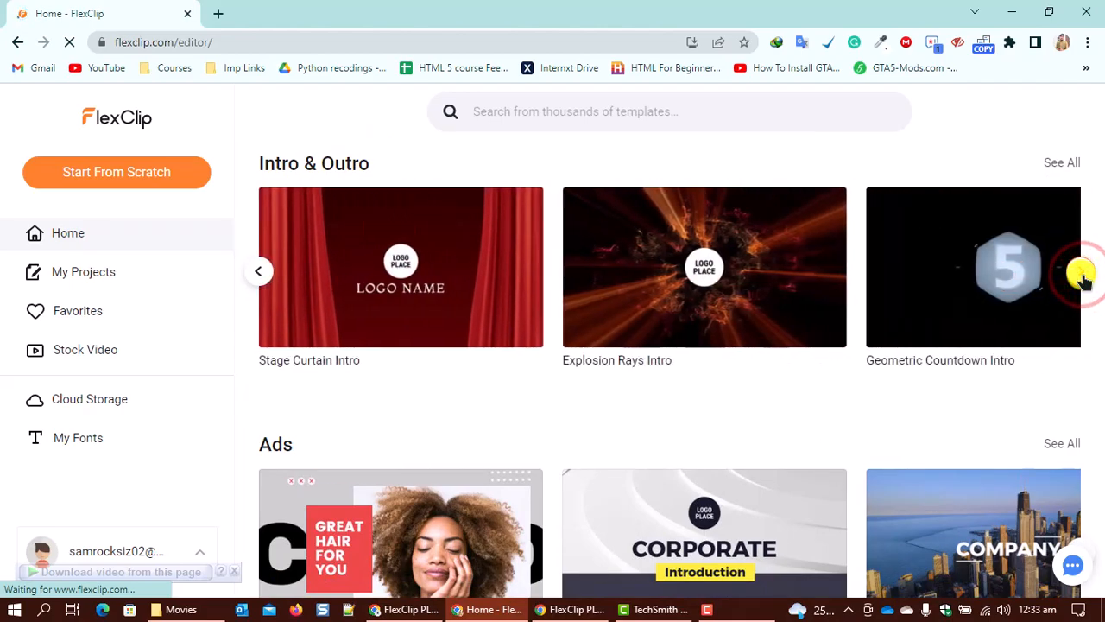
click(1081, 274)
click(1081, 275)
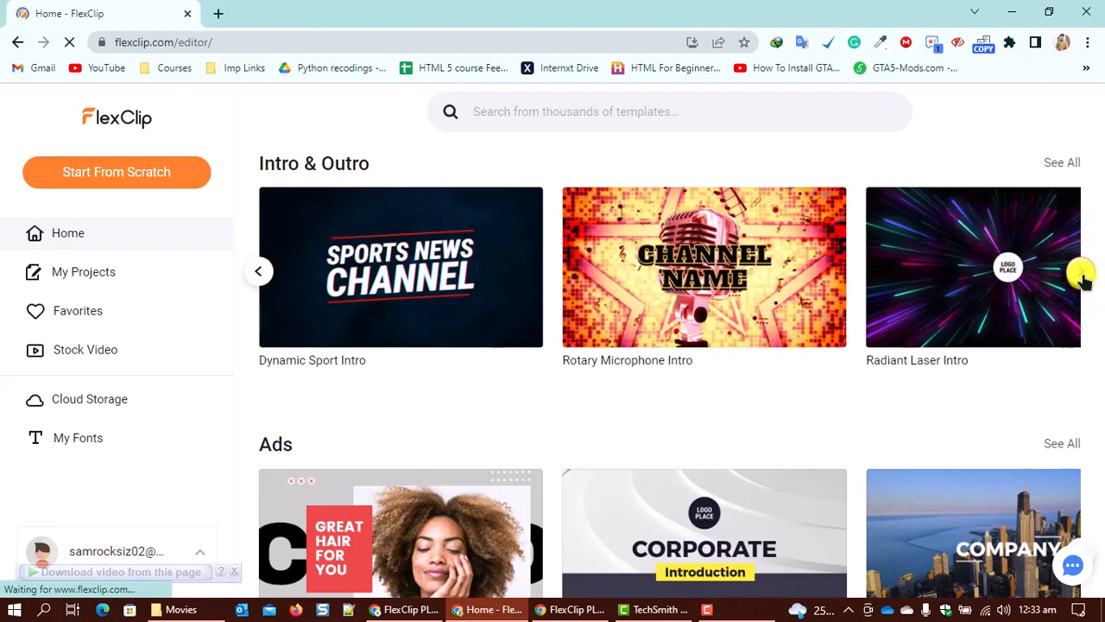
click(1081, 275)
click(1081, 274)
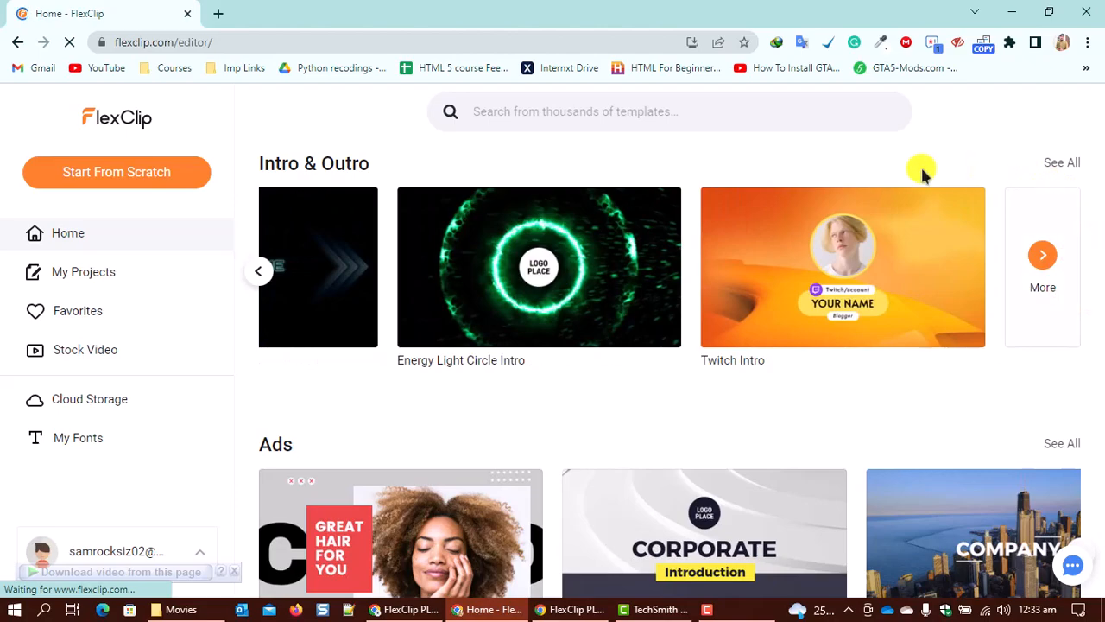
click(1051, 263)
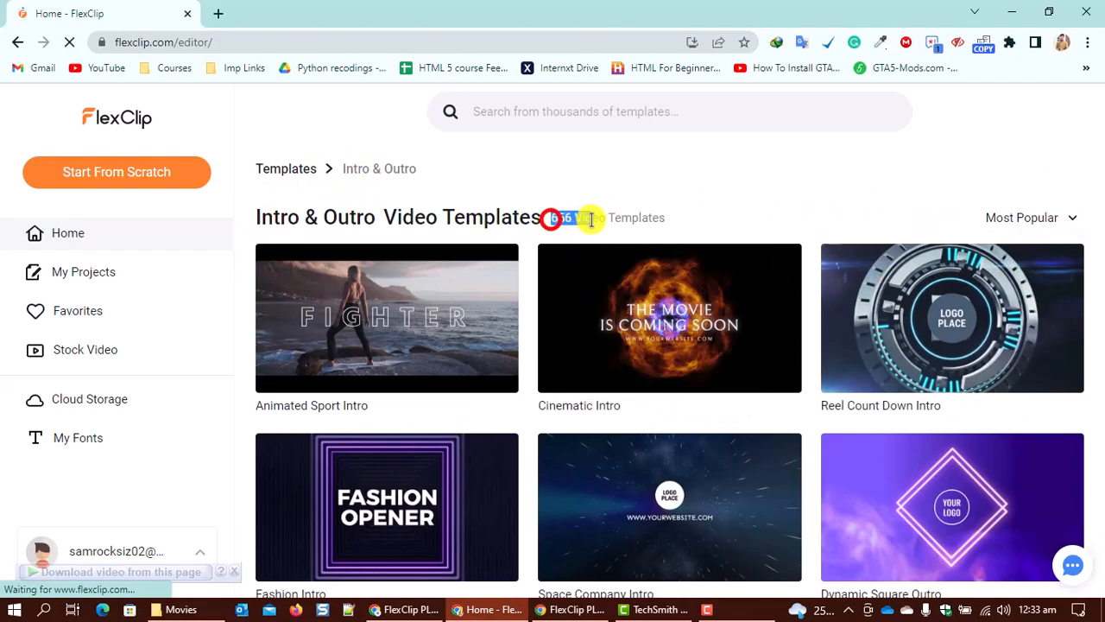
Step: Examine the number and variety of Intro & Outro video templates, down to the abstract logo intros
drag(590, 220, 718, 222)
scroll(683, 291, down, 3)
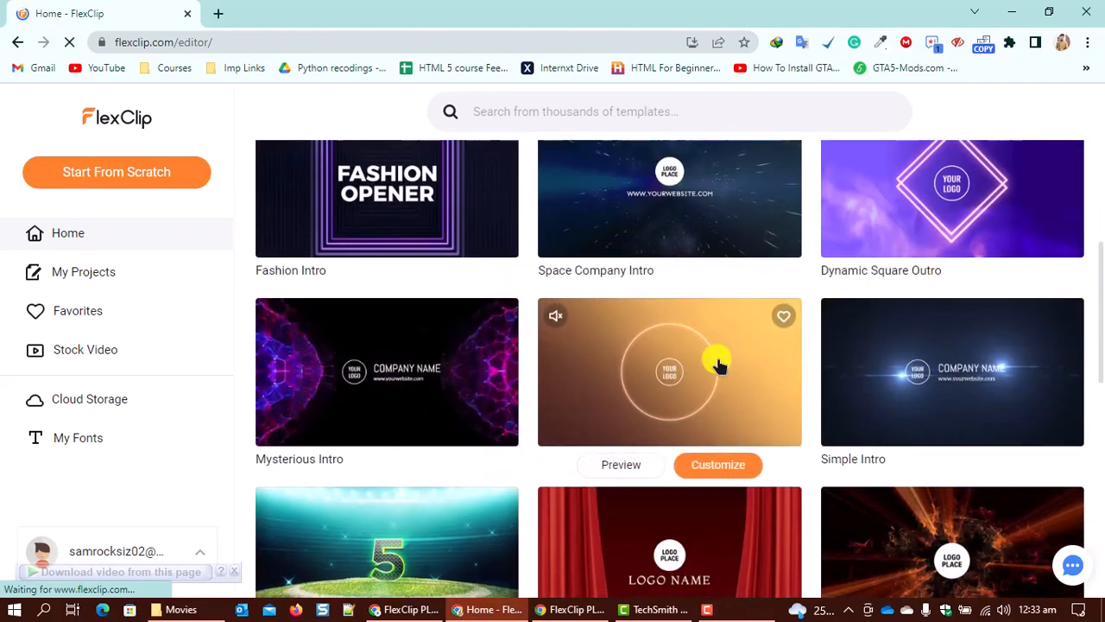
scroll(722, 367, down, 8)
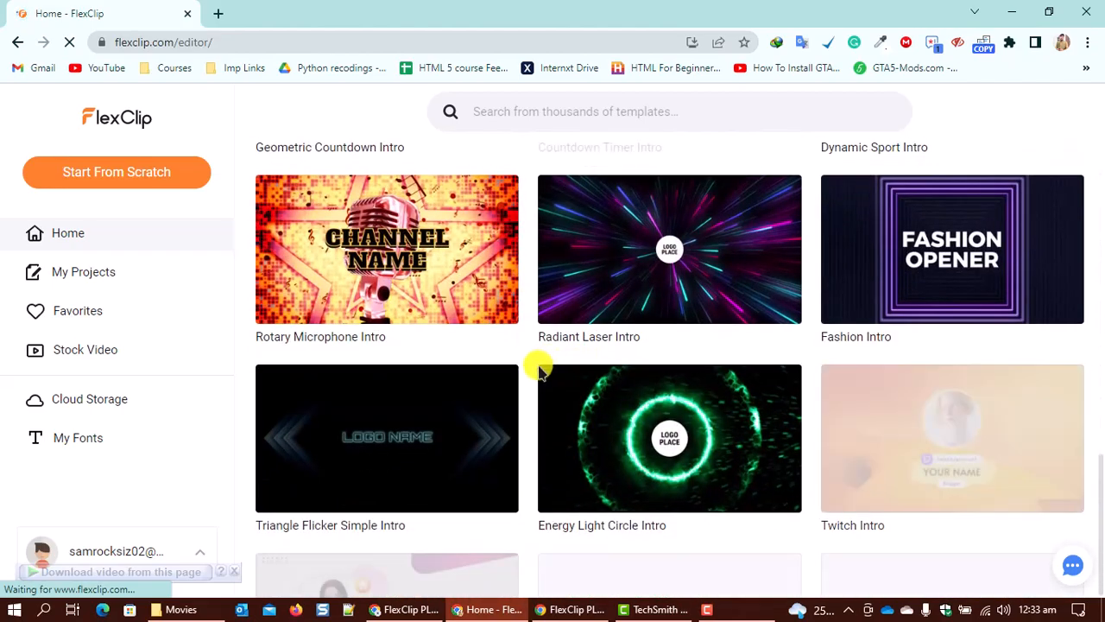
scroll(541, 367, down, 4)
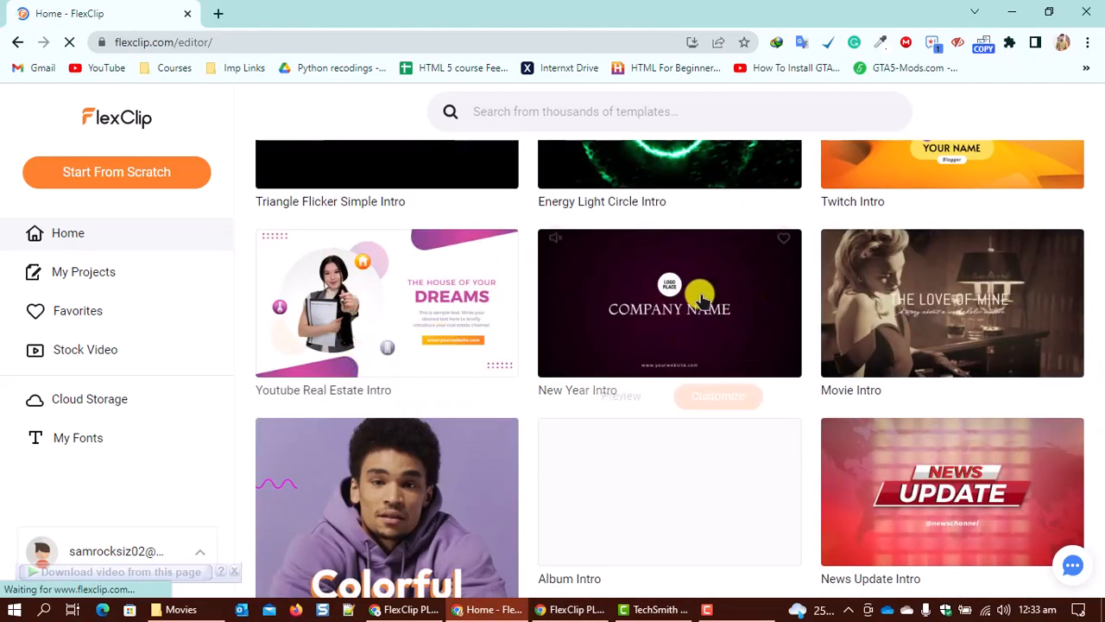
scroll(723, 331, down, 4)
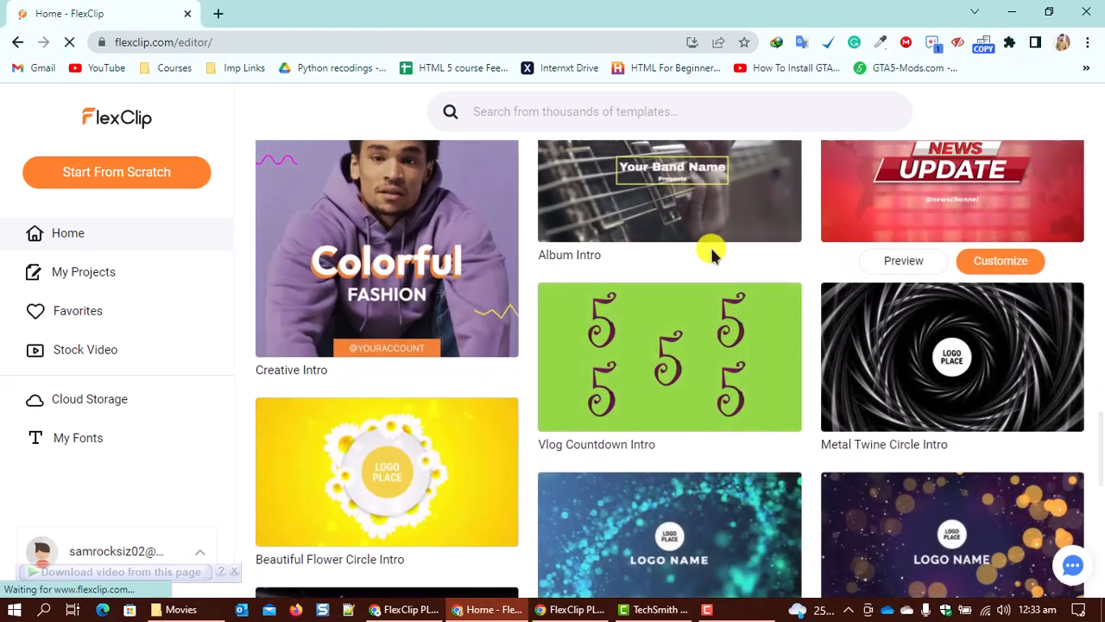
scroll(432, 374, down, 2)
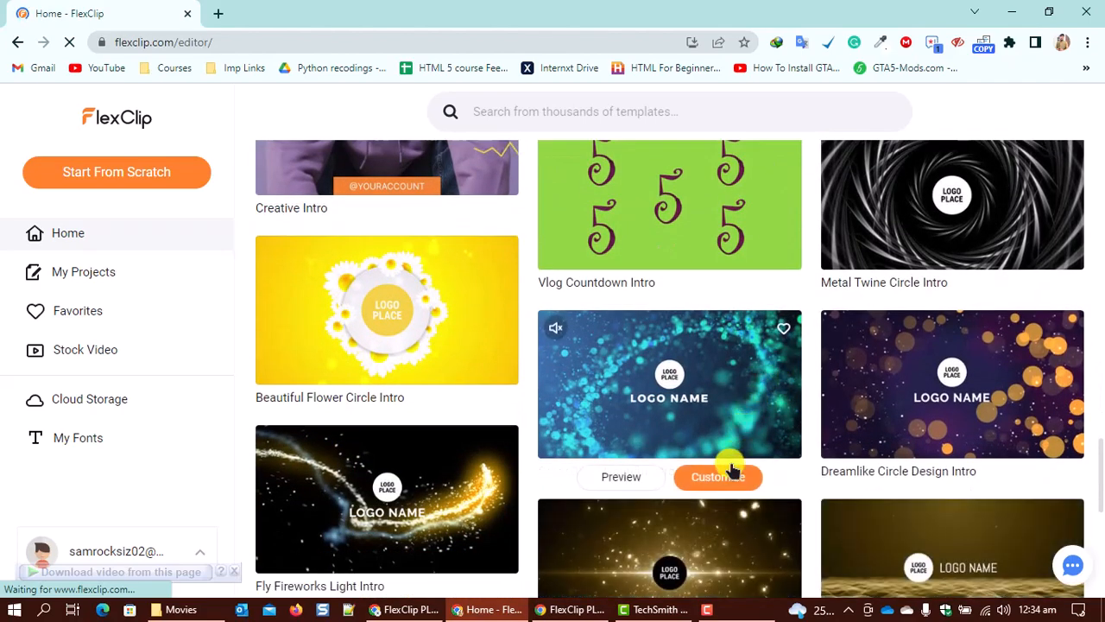
scroll(633, 466, down, 3)
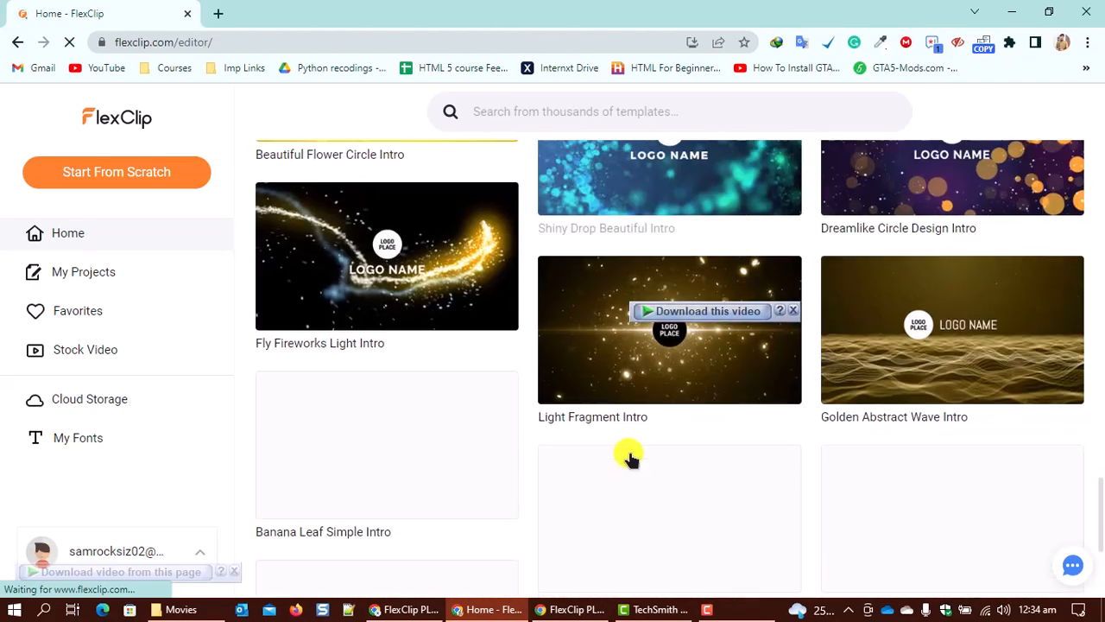
scroll(678, 420, down, 3)
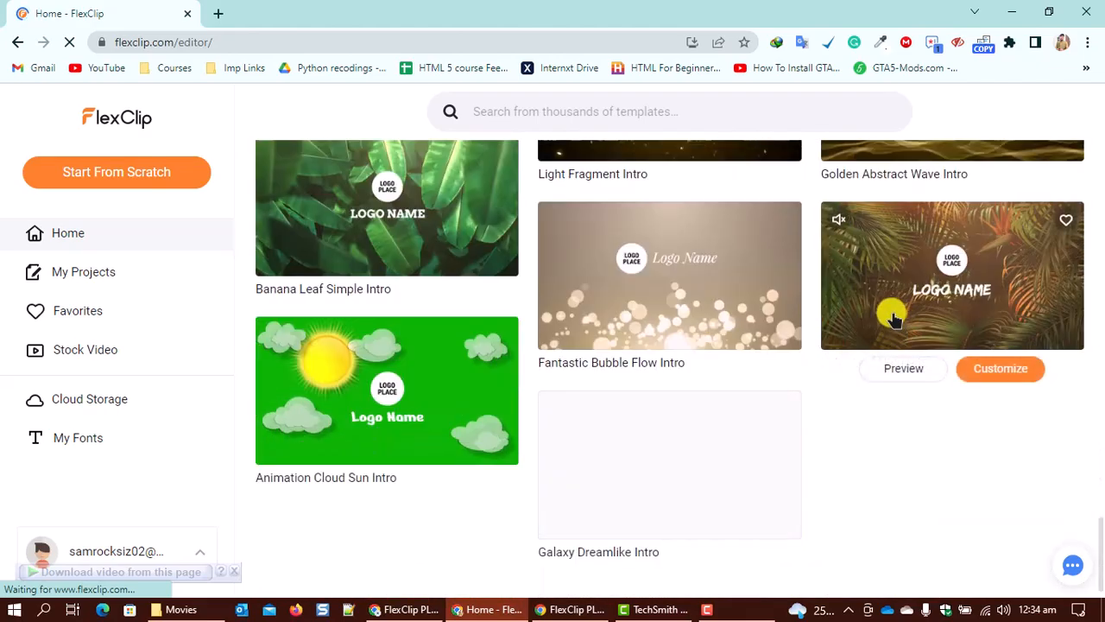
scroll(725, 371, down, 1)
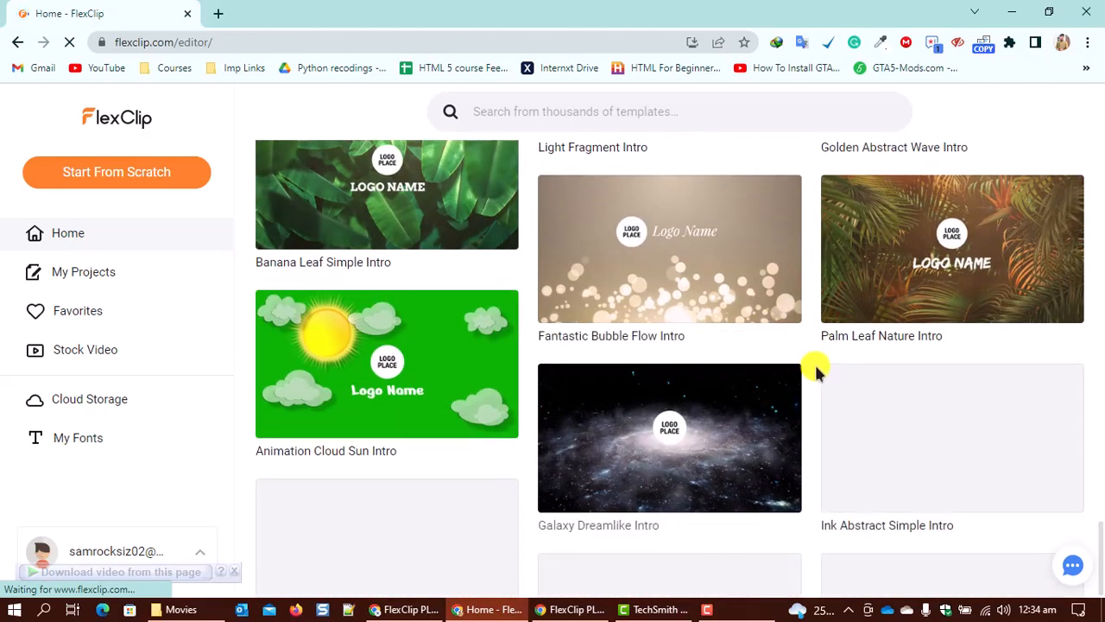
scroll(730, 429, up, 4)
scroll(677, 398, down, 8)
scroll(664, 398, up, 1)
scroll(664, 397, up, 2)
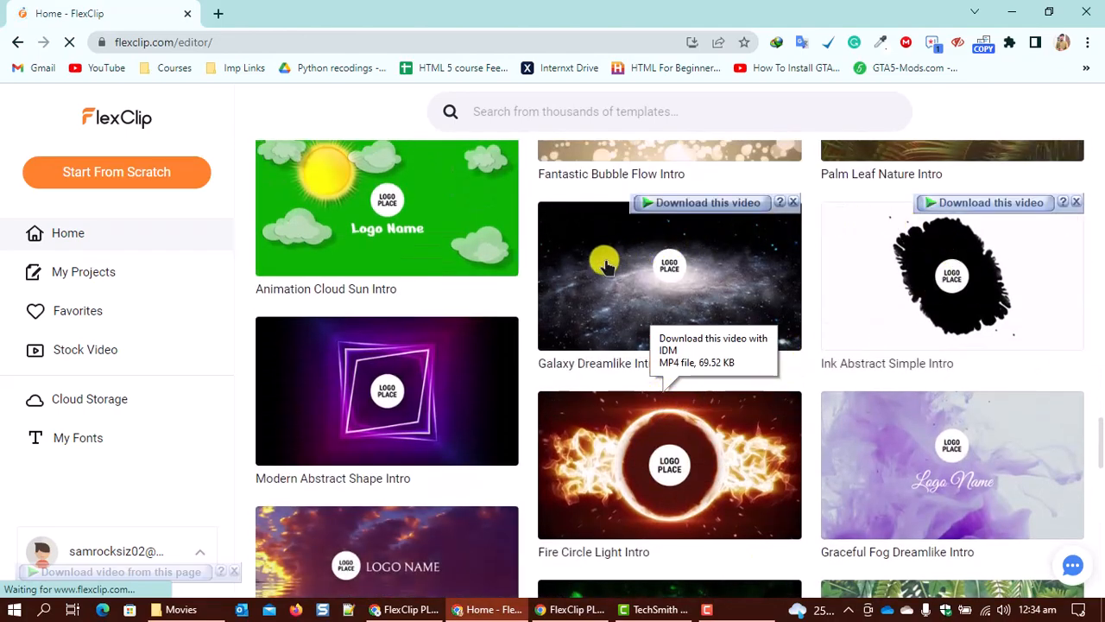
Step: Read the Timeline Mode and Storyboard Mode descriptions and open the Modern Abstract Shape Intro template for customizing in Timeline Mode
click(437, 485)
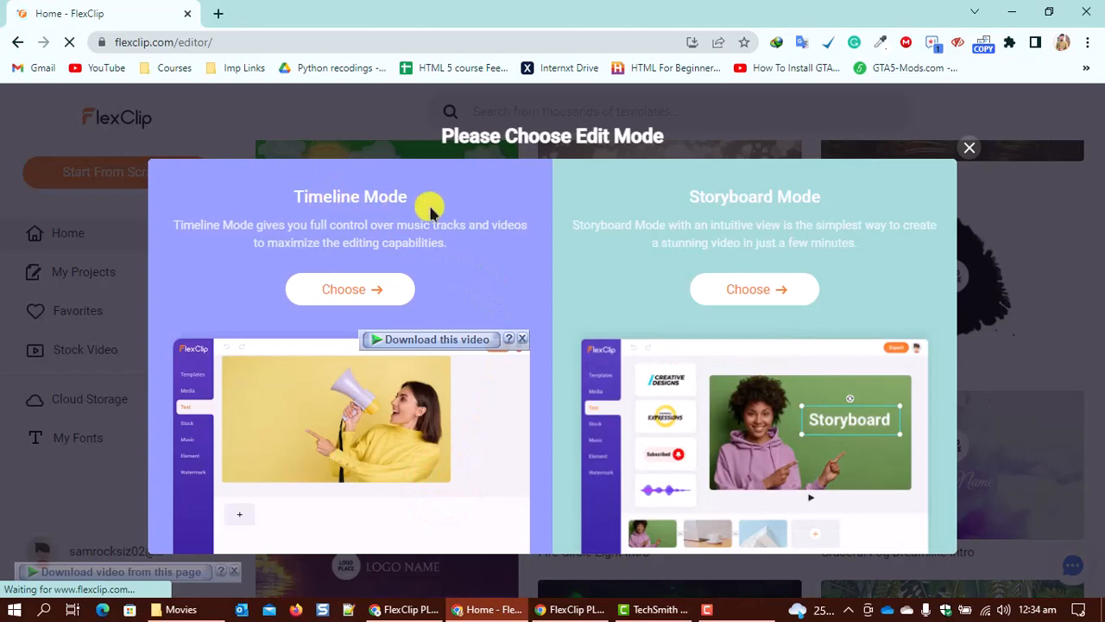
drag(323, 200, 416, 195)
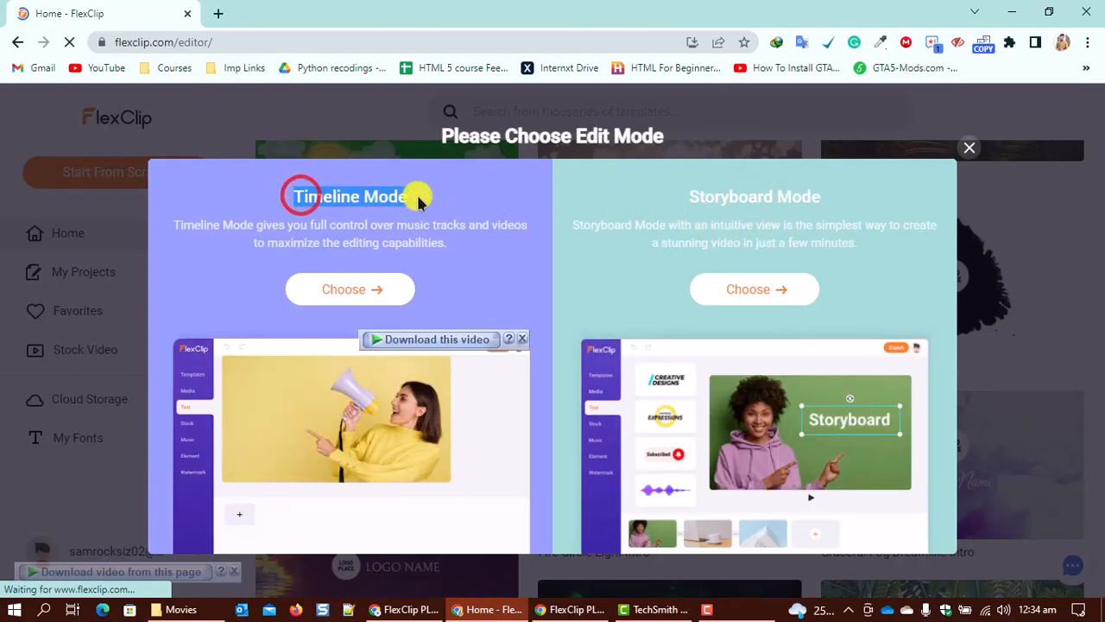
drag(170, 225, 329, 229)
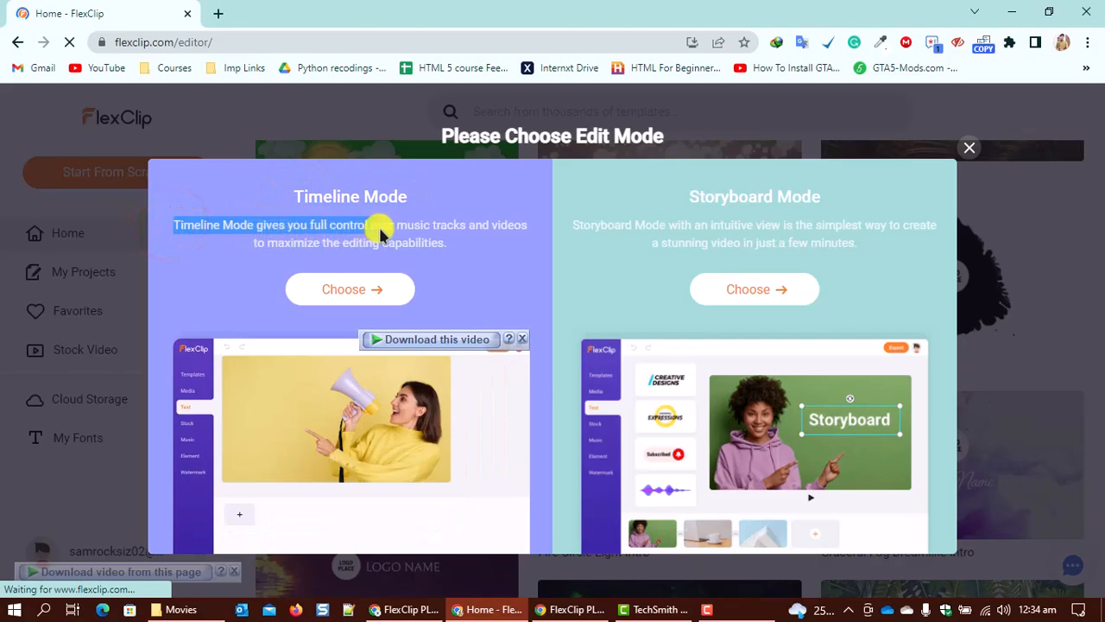
drag(462, 225, 446, 246)
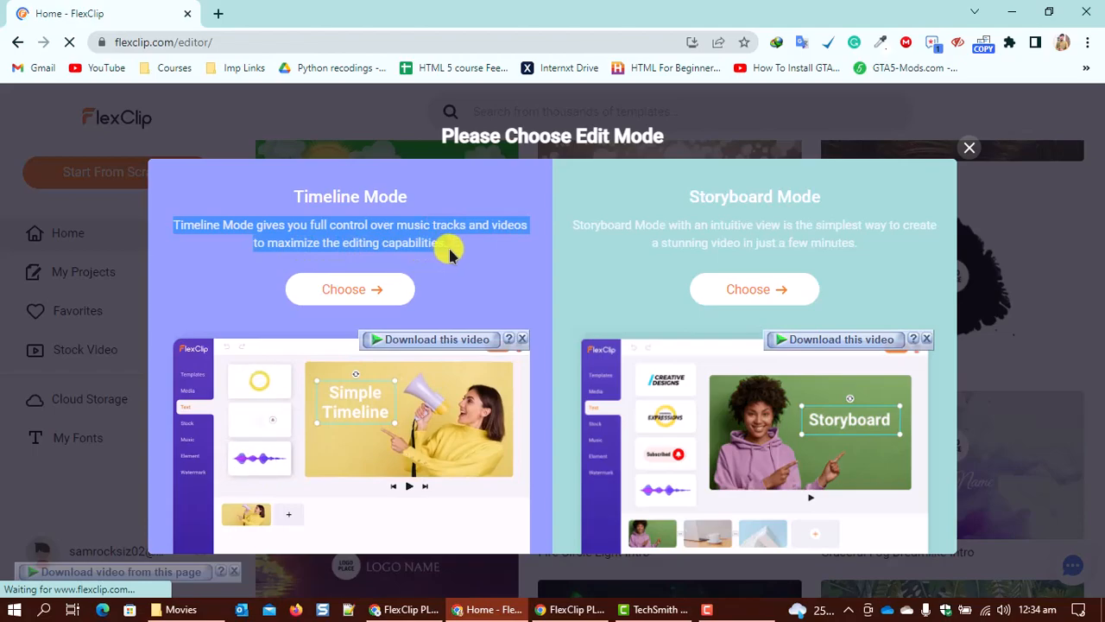
click(587, 230)
drag(587, 230, 673, 242)
drag(782, 251, 869, 243)
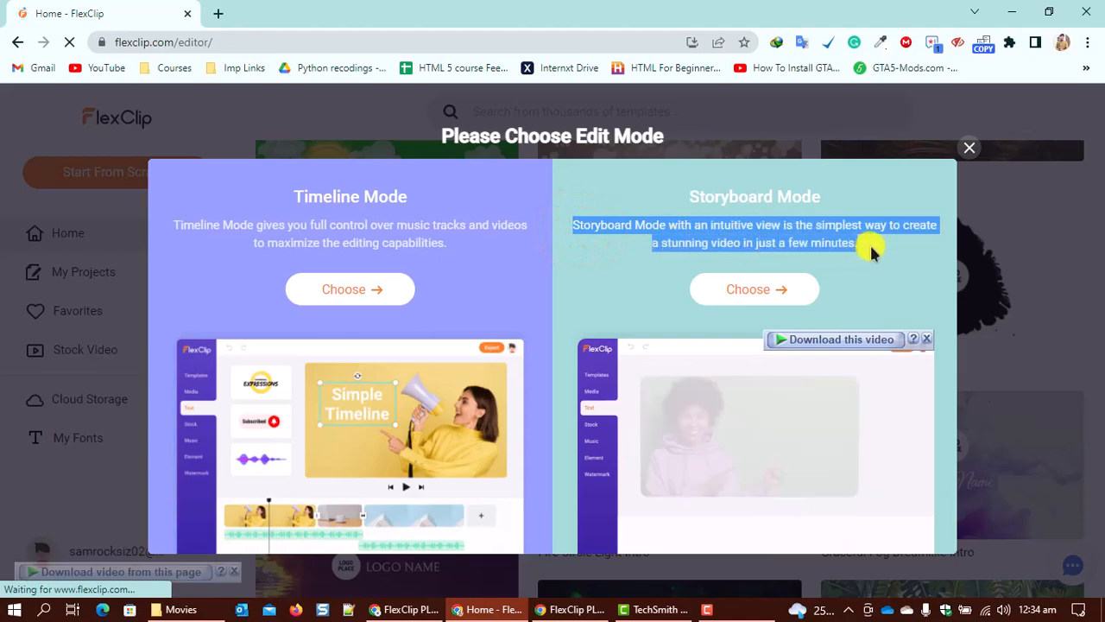
click(872, 245)
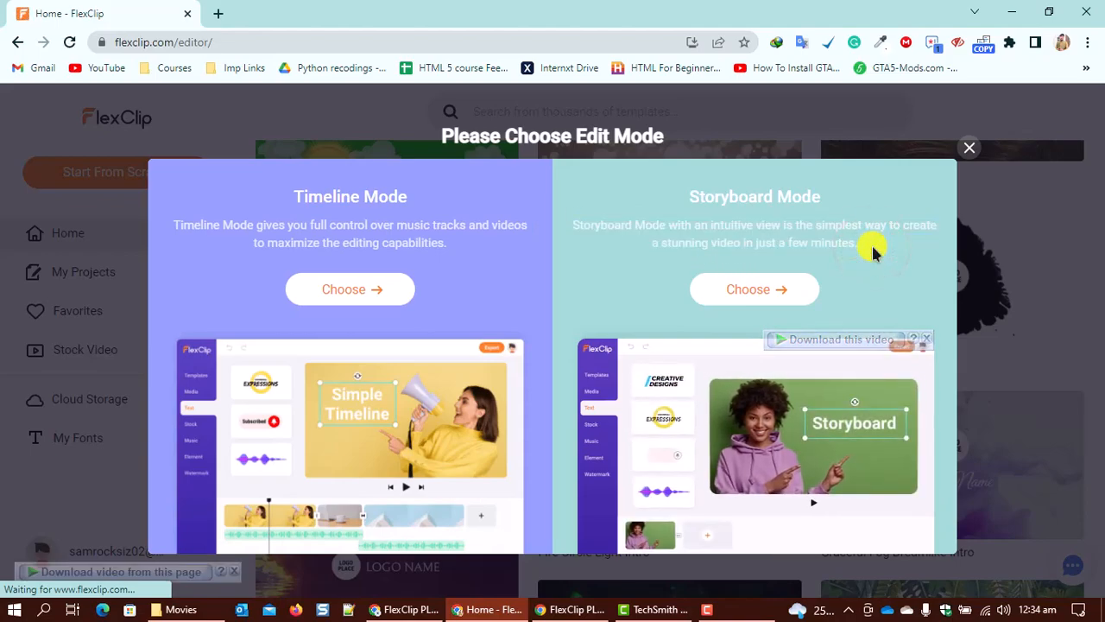
click(345, 289)
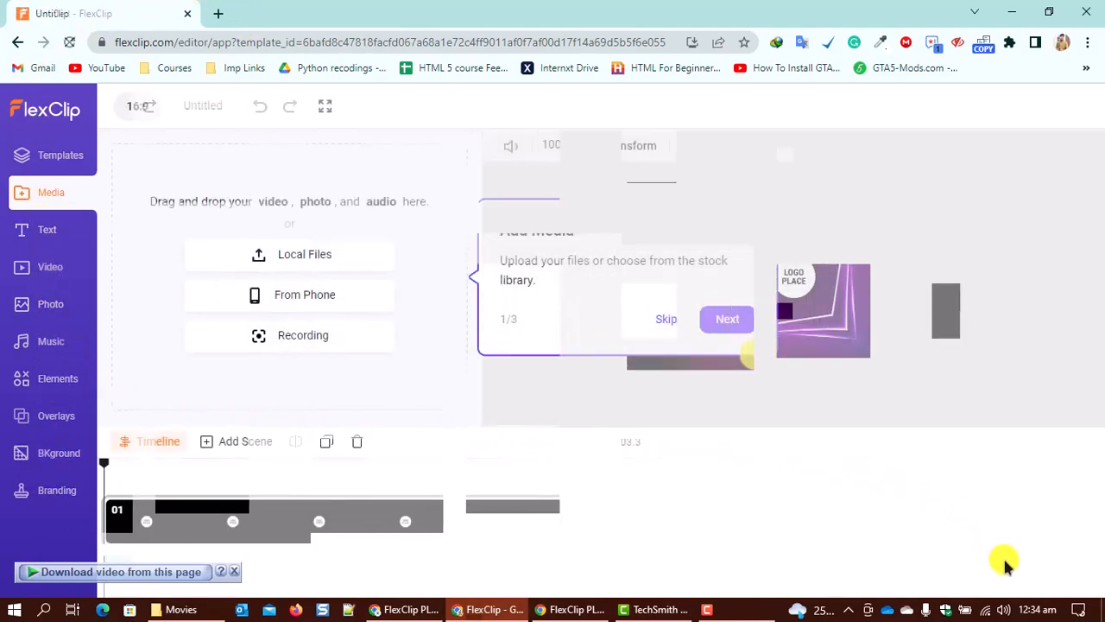
Step: Review the supported media upload types and go through the three-part introductory tour of the editor until it closes
click(993, 573)
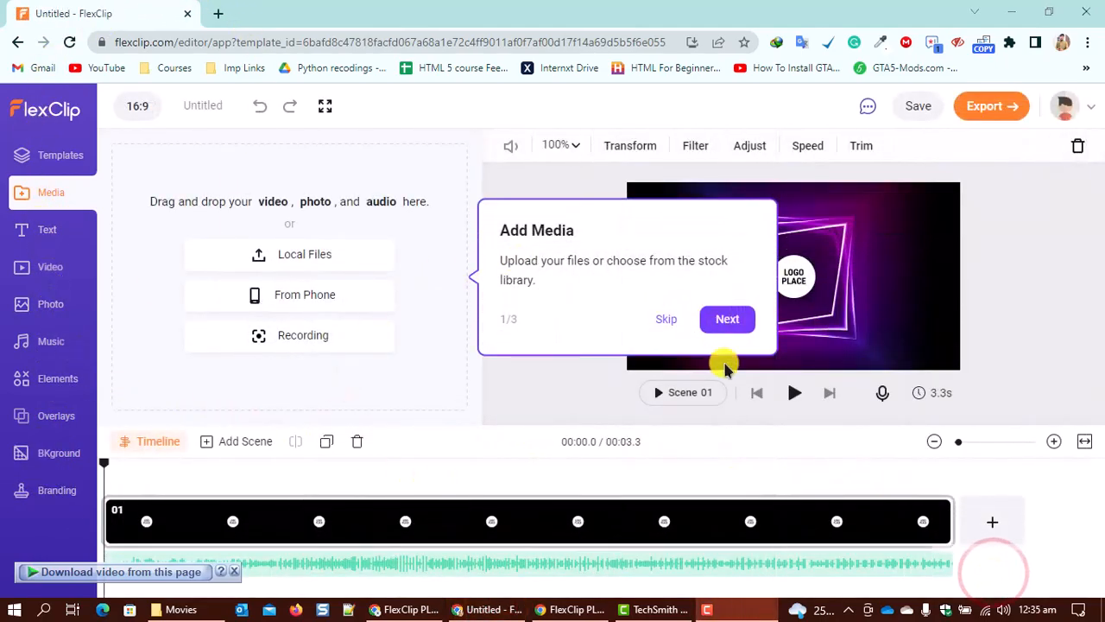
click(502, 259)
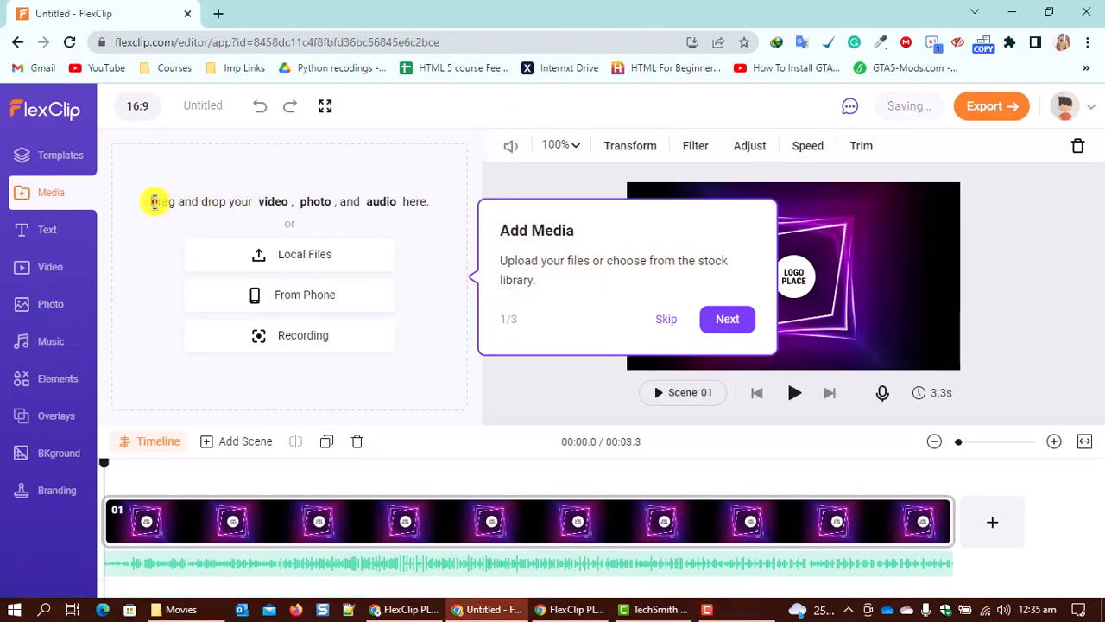
click(316, 202)
click(422, 208)
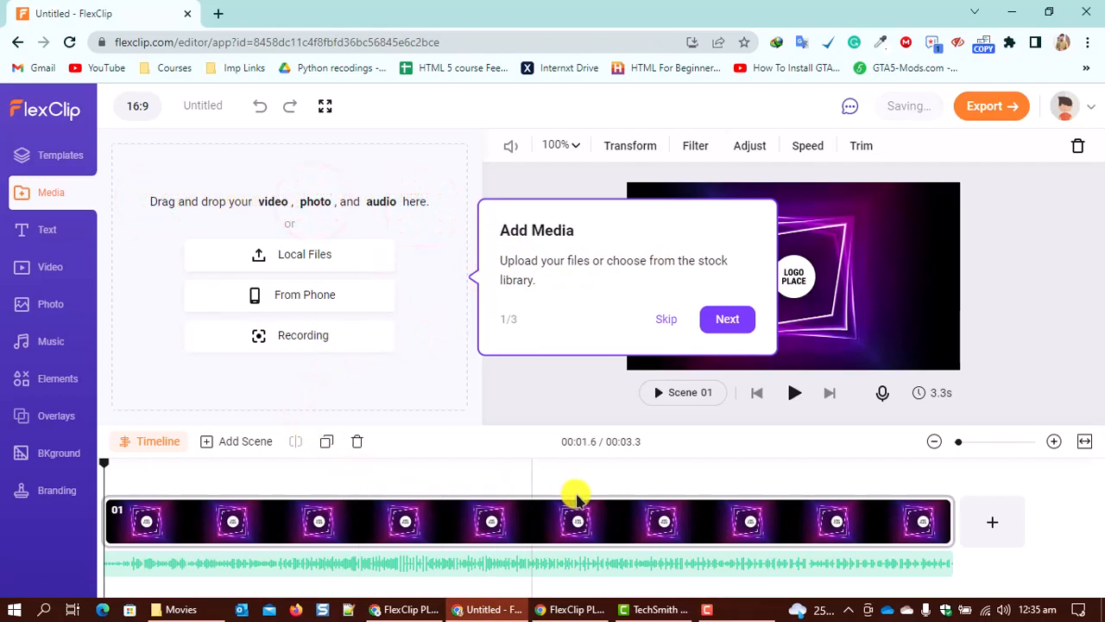
click(717, 322)
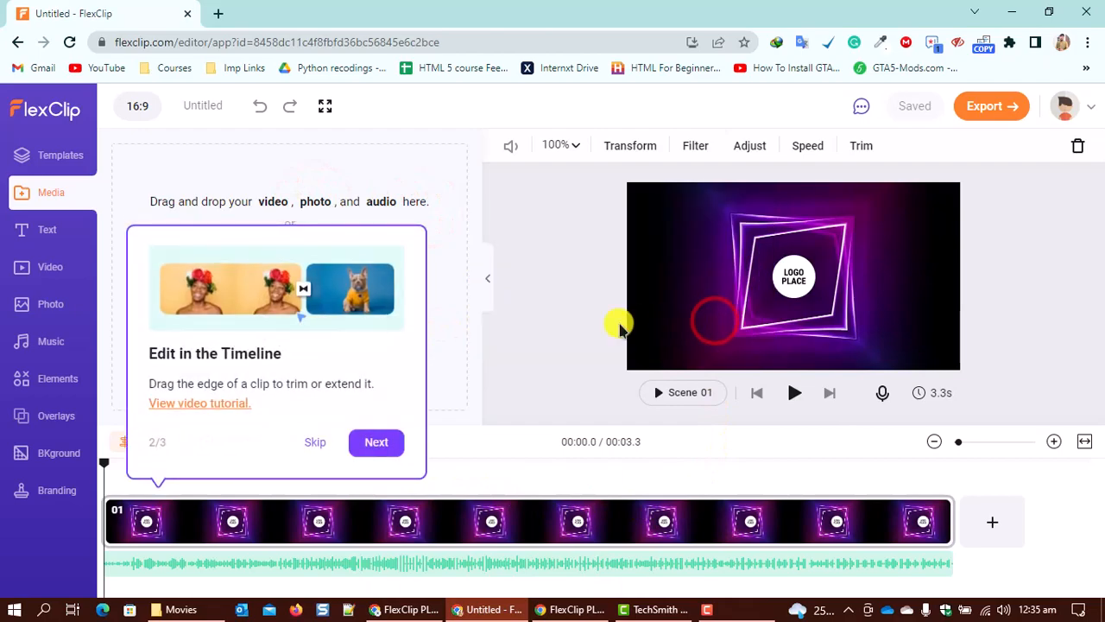
click(371, 441)
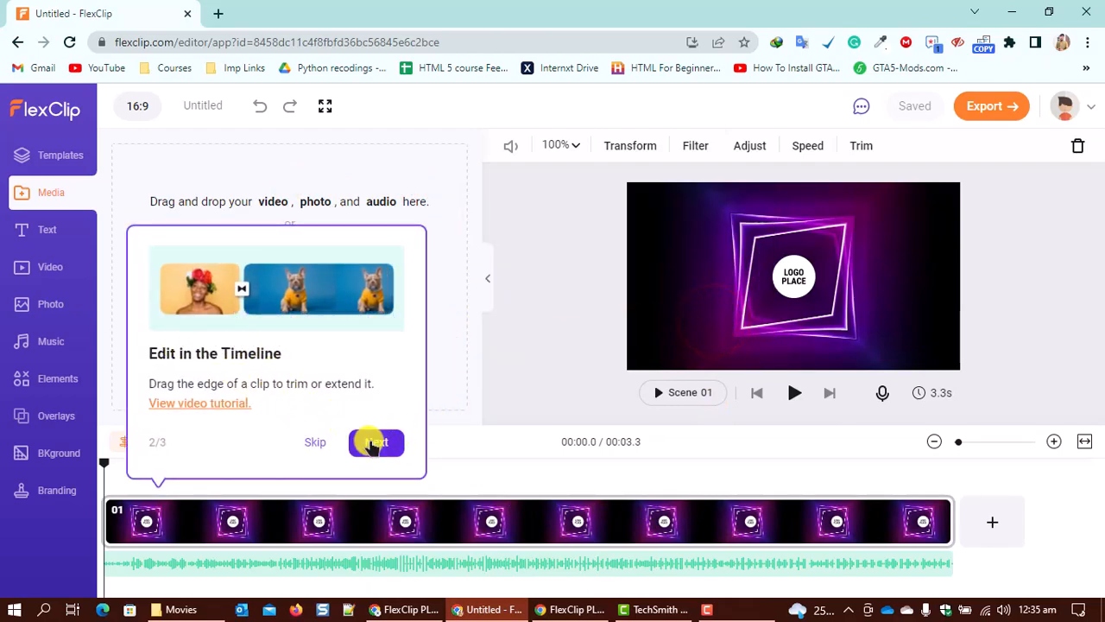
click(1043, 256)
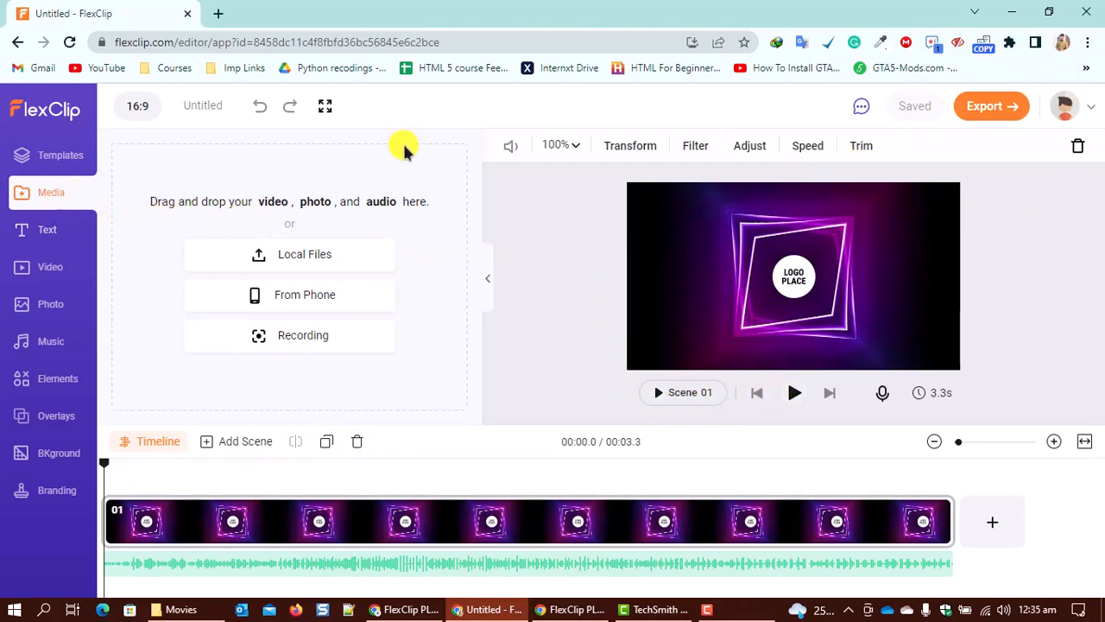
Step: Select the logo placeholder in the video preview and dismiss the Replace Media hint
click(803, 278)
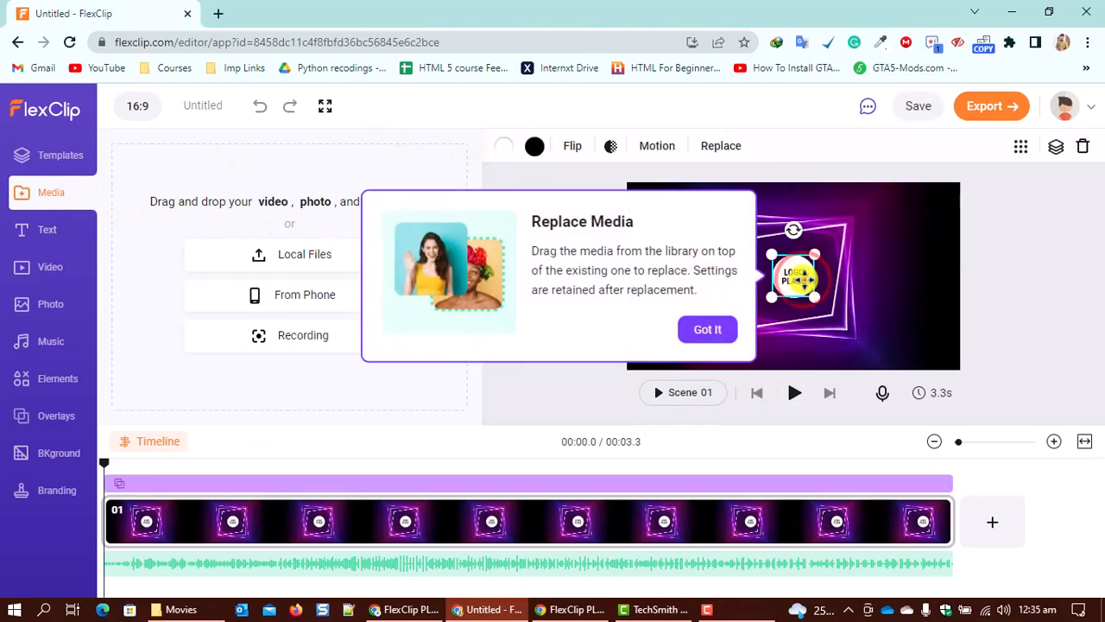
click(706, 329)
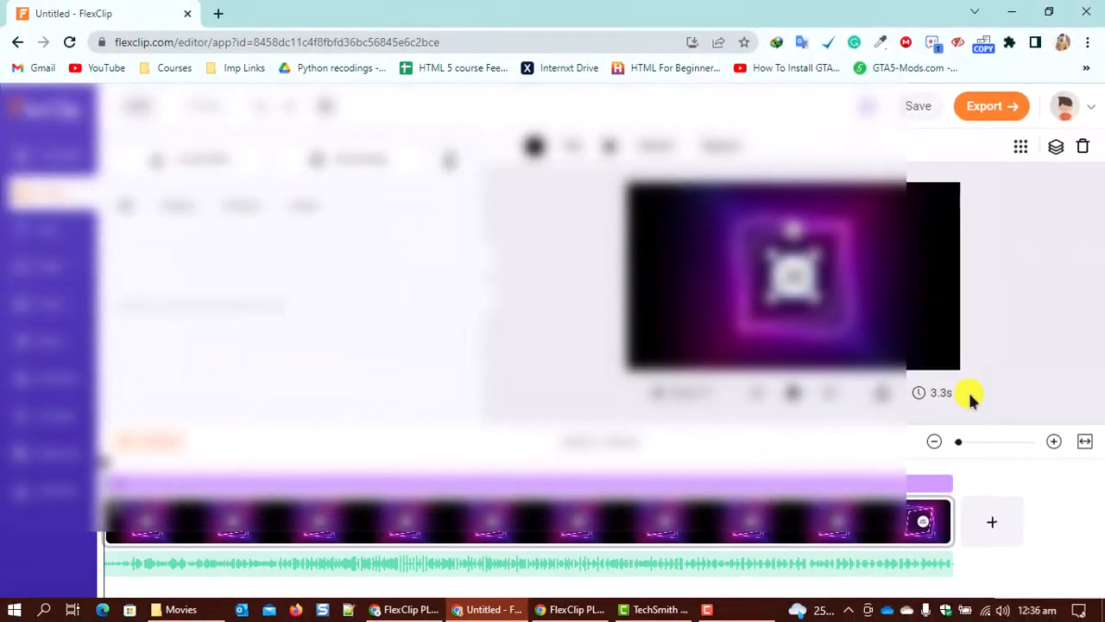
Step: Upload favicon-01.png from the Tuts Vela folder in place of the logo placeholder and preview the intro
mouse_move(177, 279)
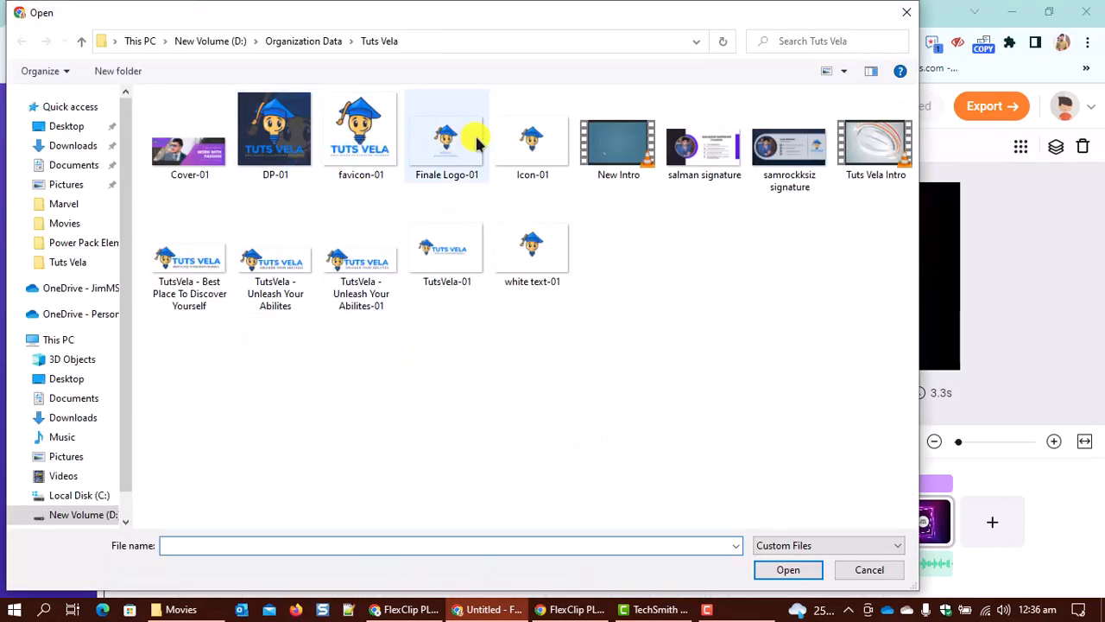
double_click(354, 131)
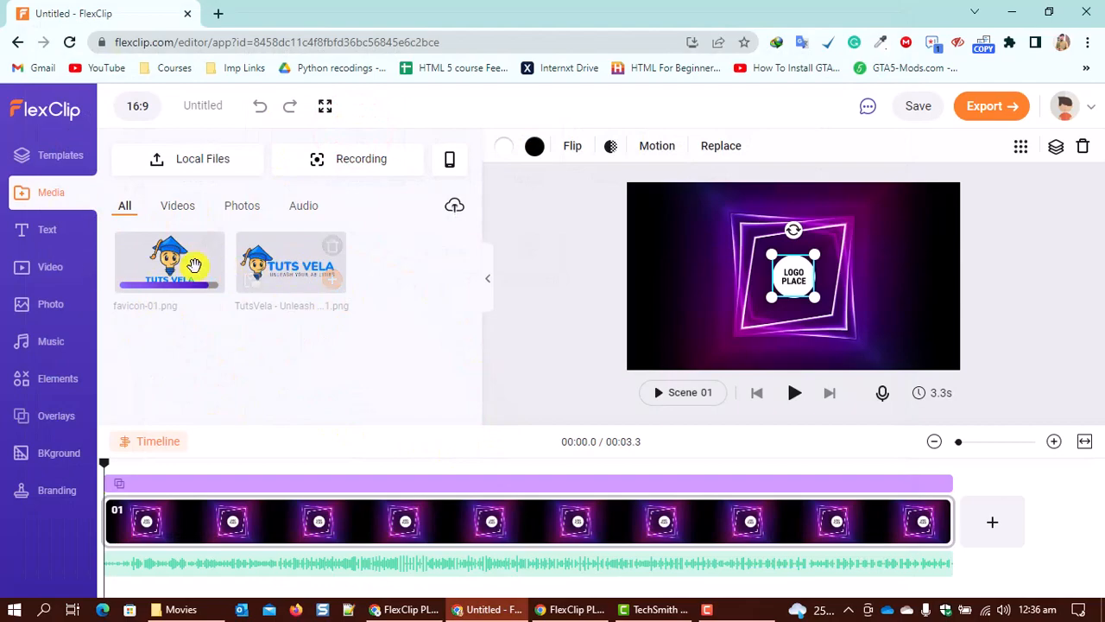
drag(177, 297, 803, 278)
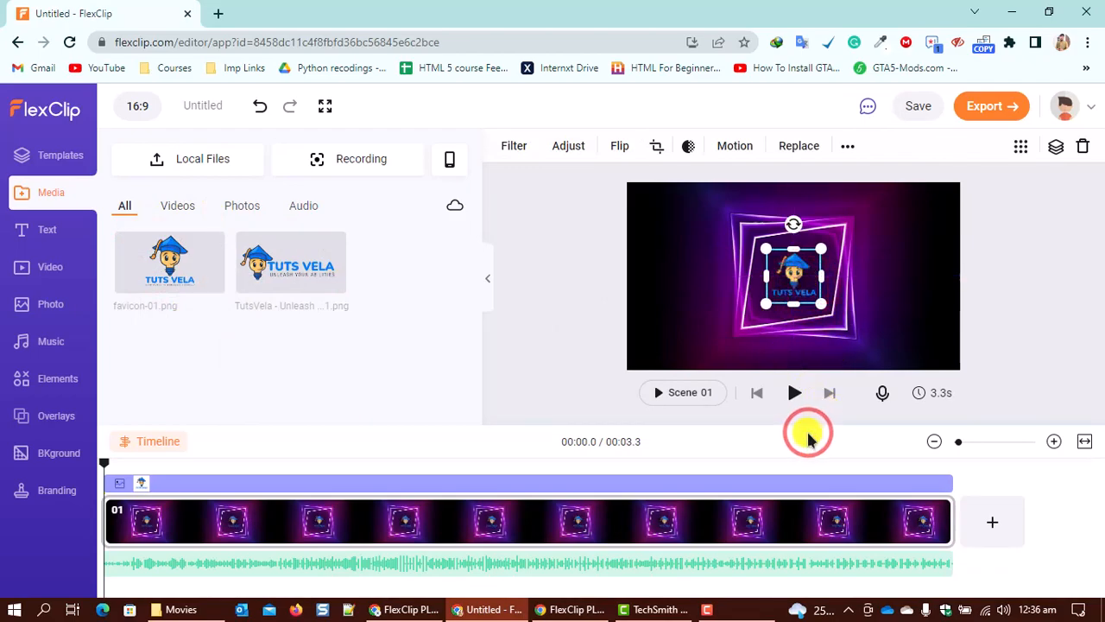
click(794, 392)
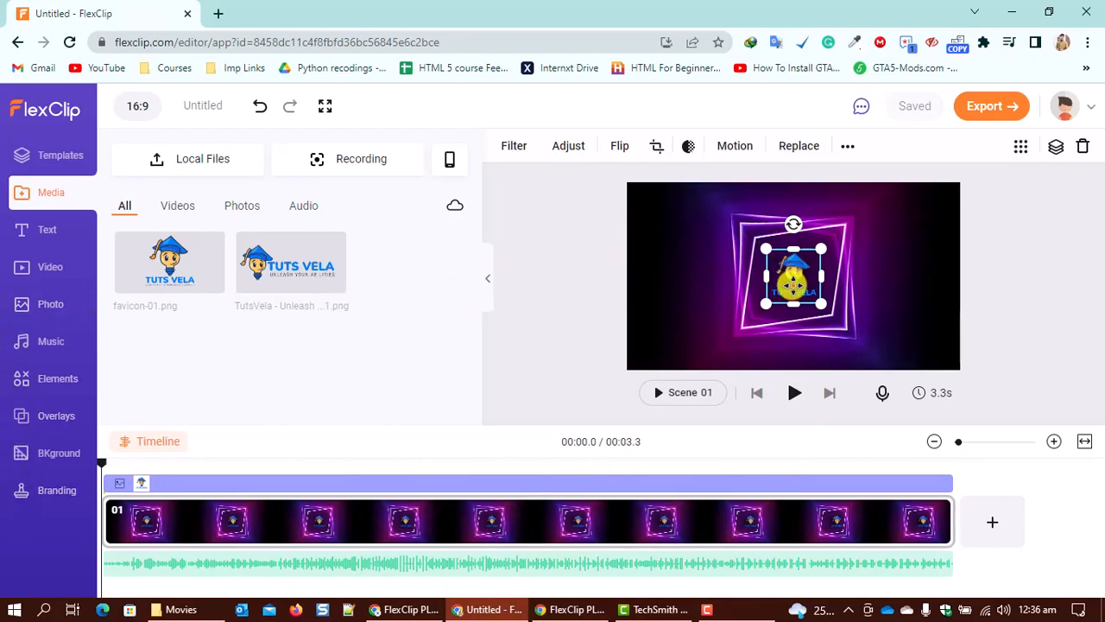
Step: Check the 1080p option among the video export qualities and export the intro at 720p
click(980, 108)
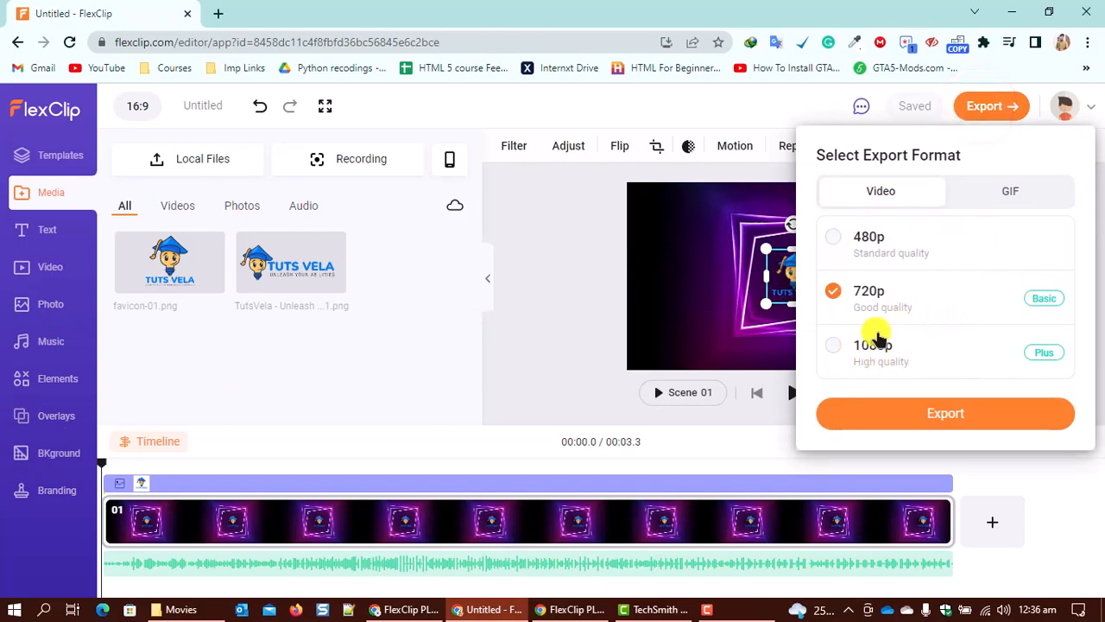
click(834, 347)
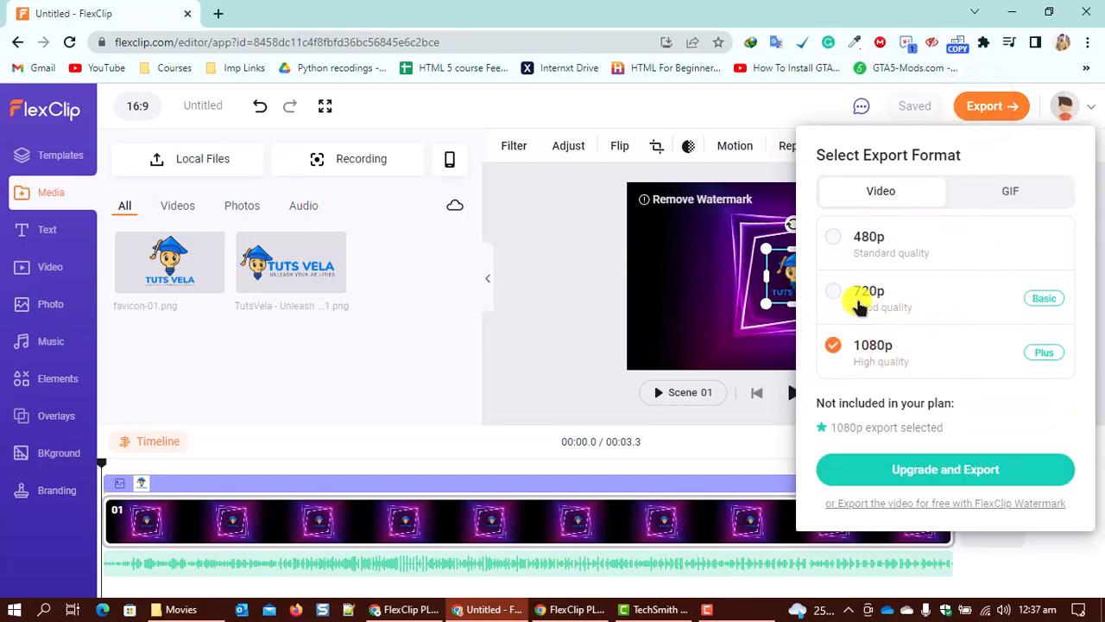
click(837, 294)
click(834, 347)
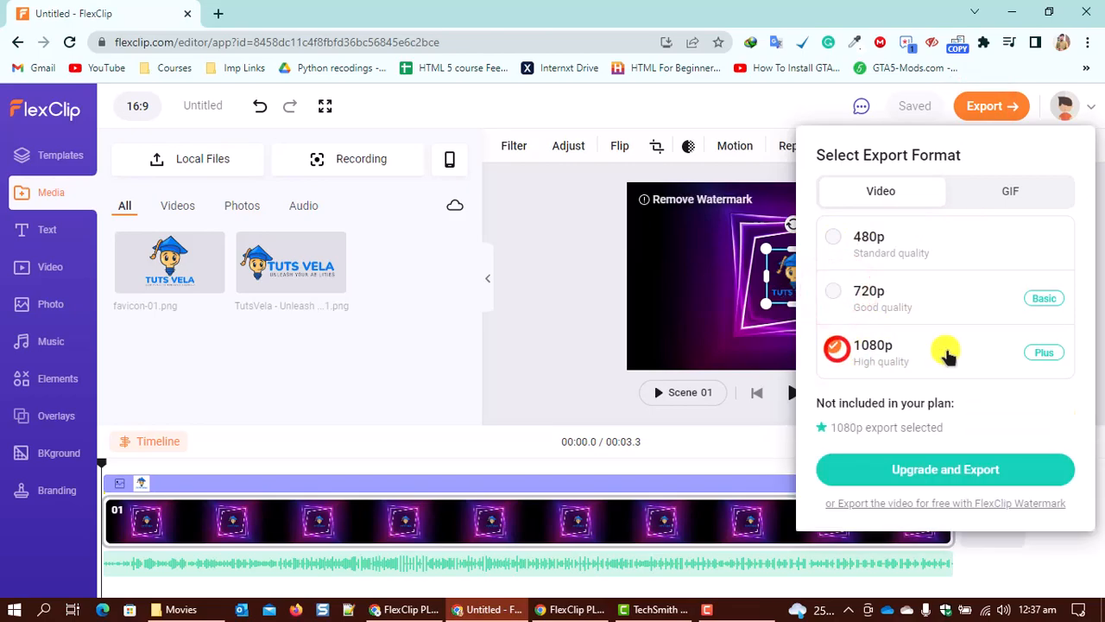
click(854, 292)
click(967, 403)
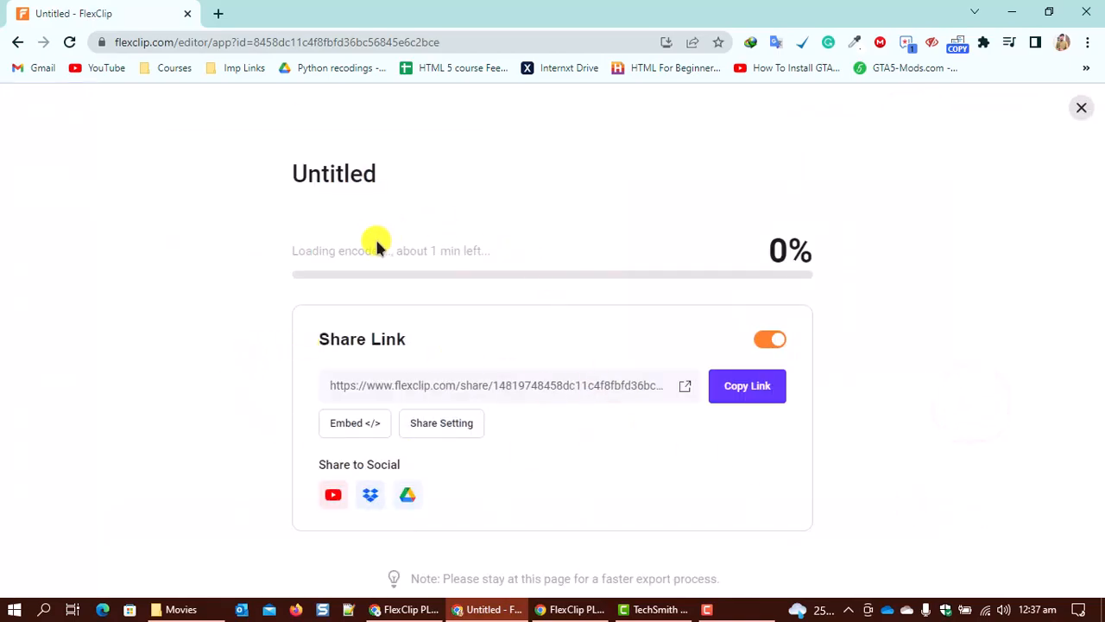
Step: Play the downloaded intro in VLC media player, close the player, and return to the FlexClip editor
click(801, 242)
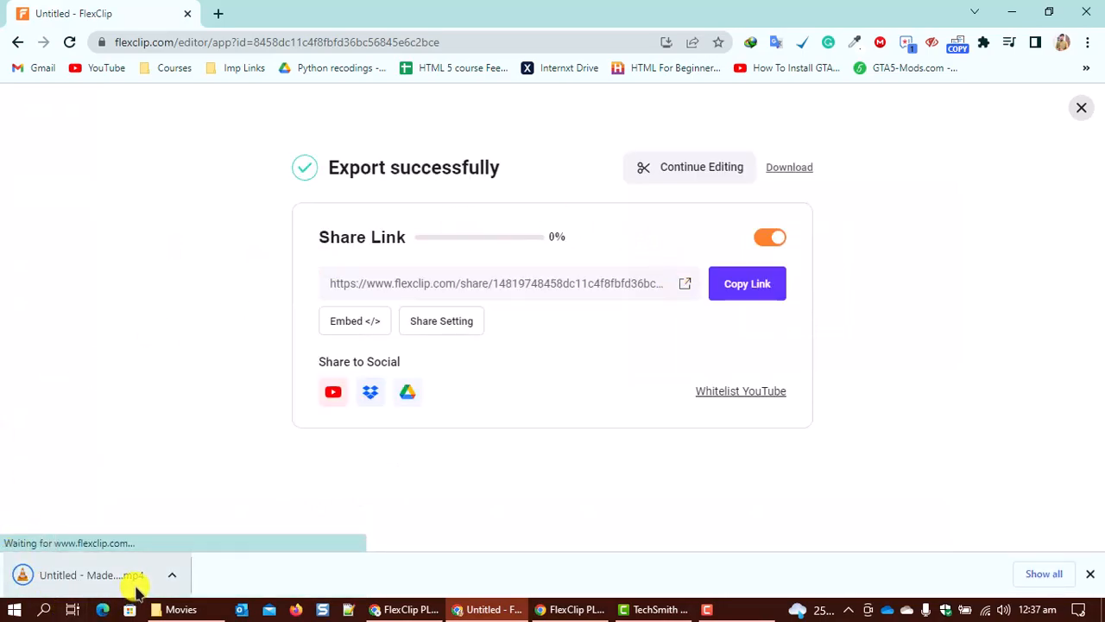
click(130, 577)
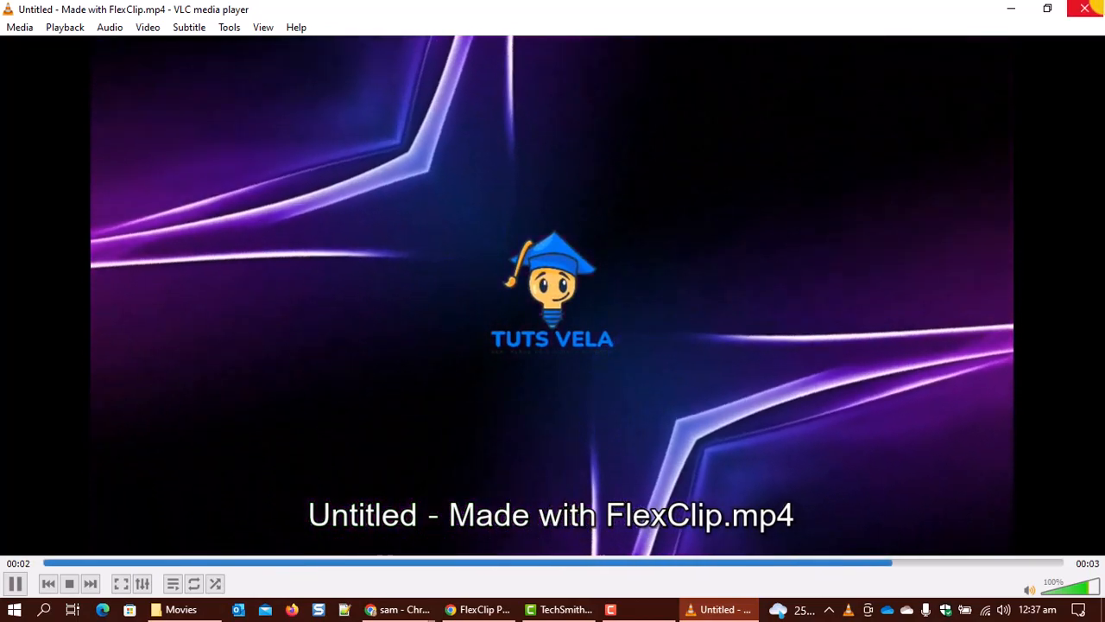
click(1084, 8)
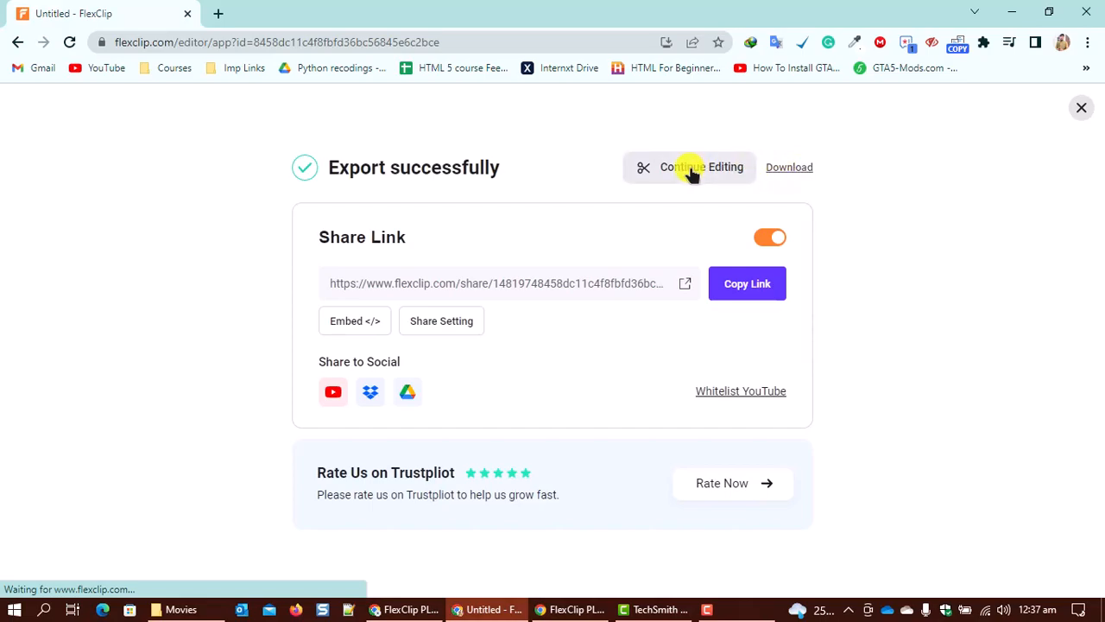
click(970, 447)
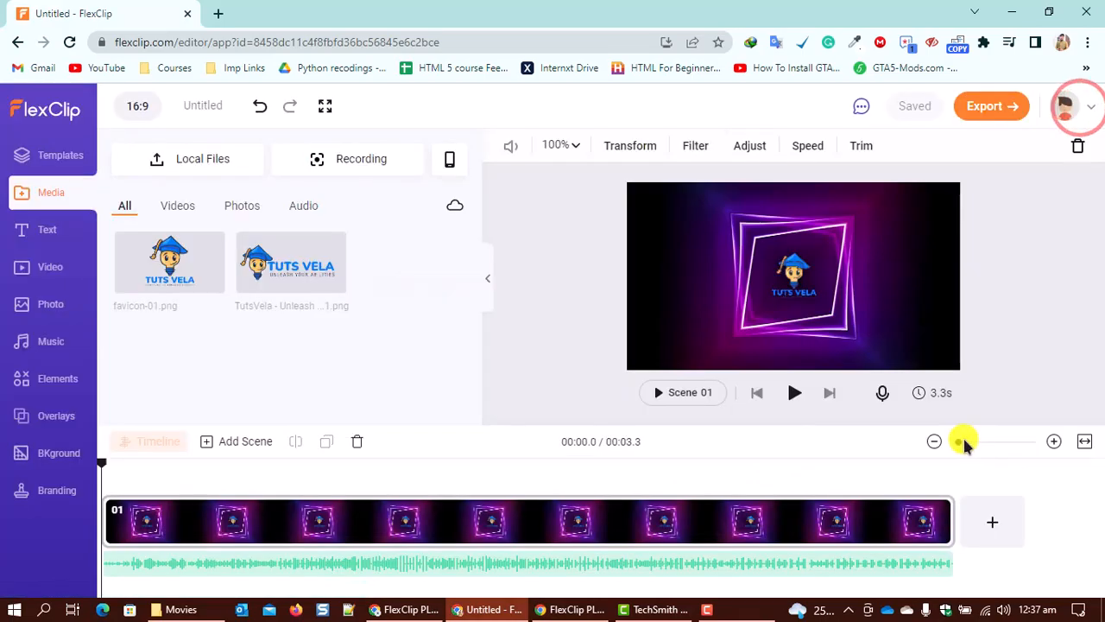
Step: Examine the editor's template categories, including Lifestyle, Real Estate, Intro & Outro, Education & Training and Corporate
click(42, 151)
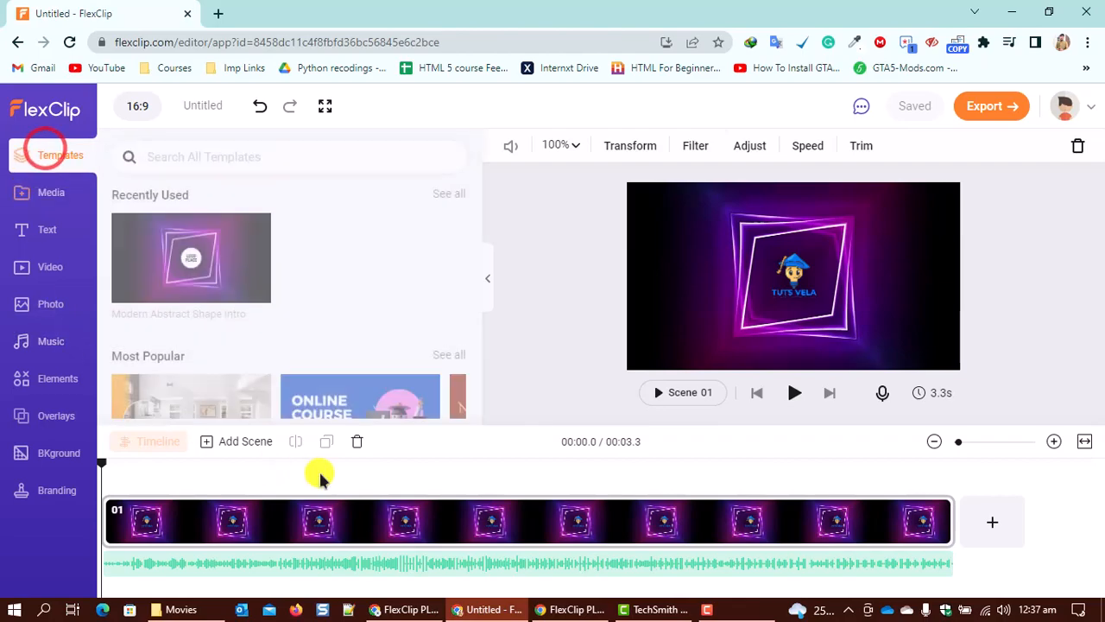
scroll(287, 293, down, 2)
scroll(247, 320, down, 3)
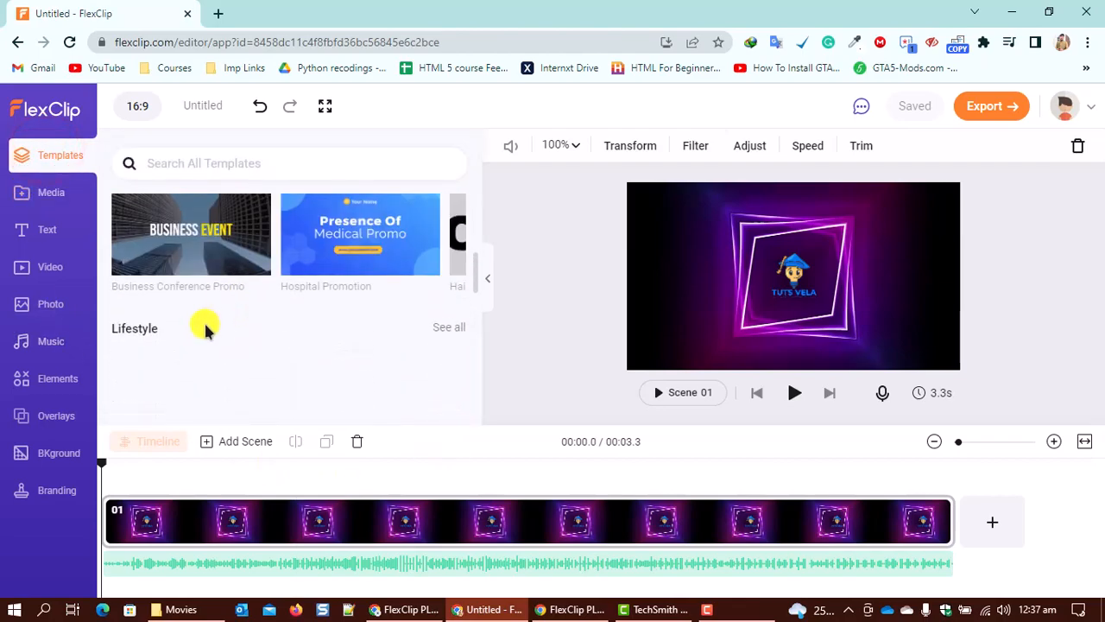
scroll(325, 293, down, 2)
scroll(326, 294, down, 3)
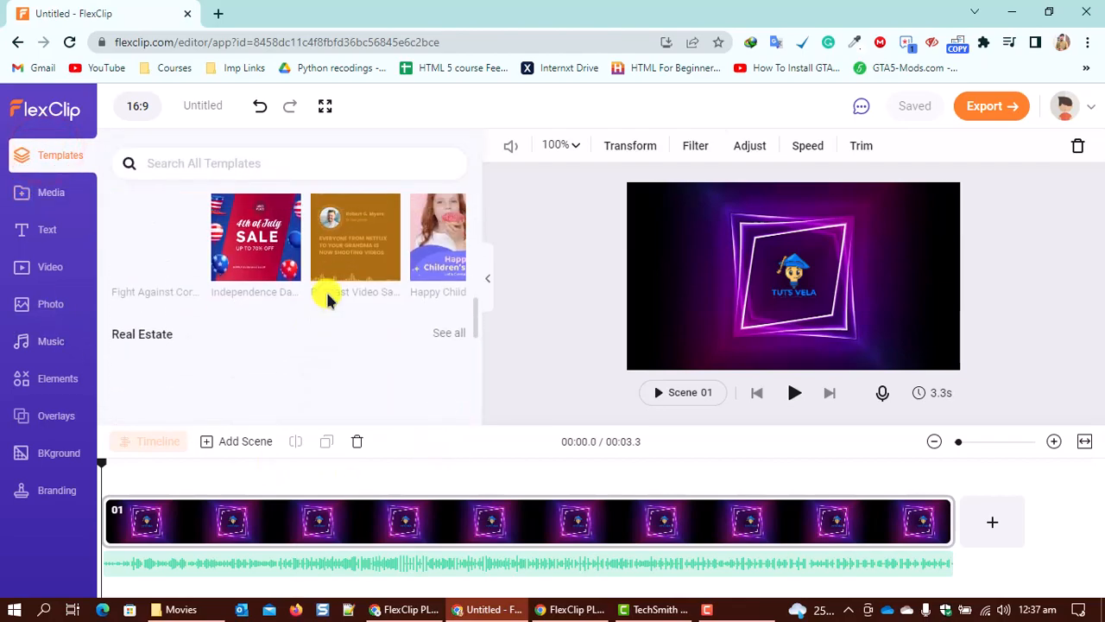
scroll(328, 296, up, 2)
scroll(168, 316, down, 3)
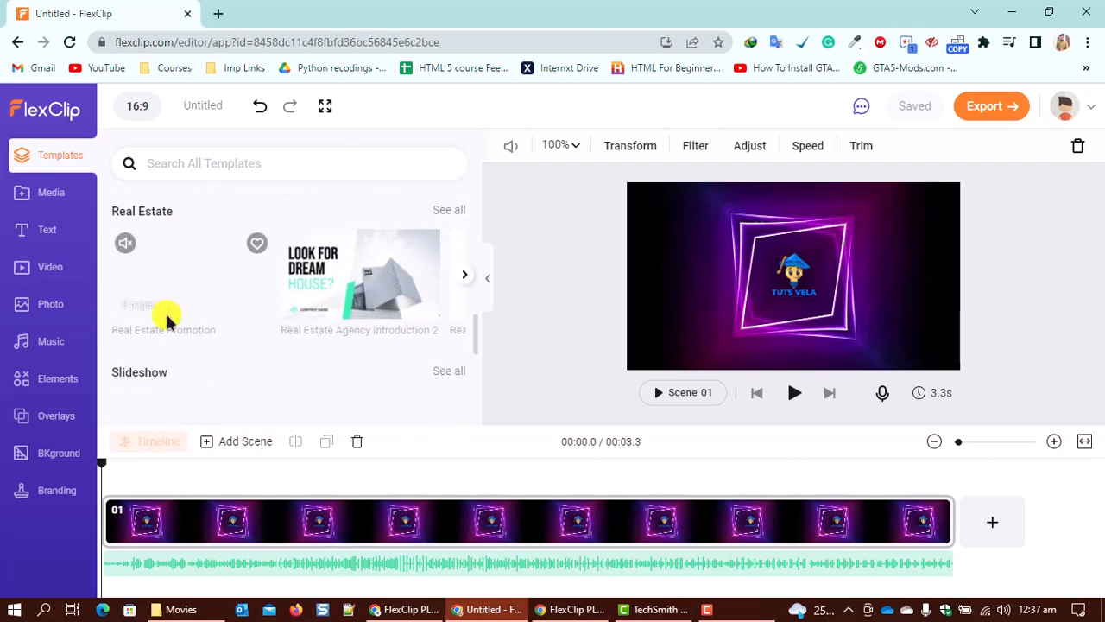
scroll(367, 285, down, 2)
scroll(367, 285, down, 2)
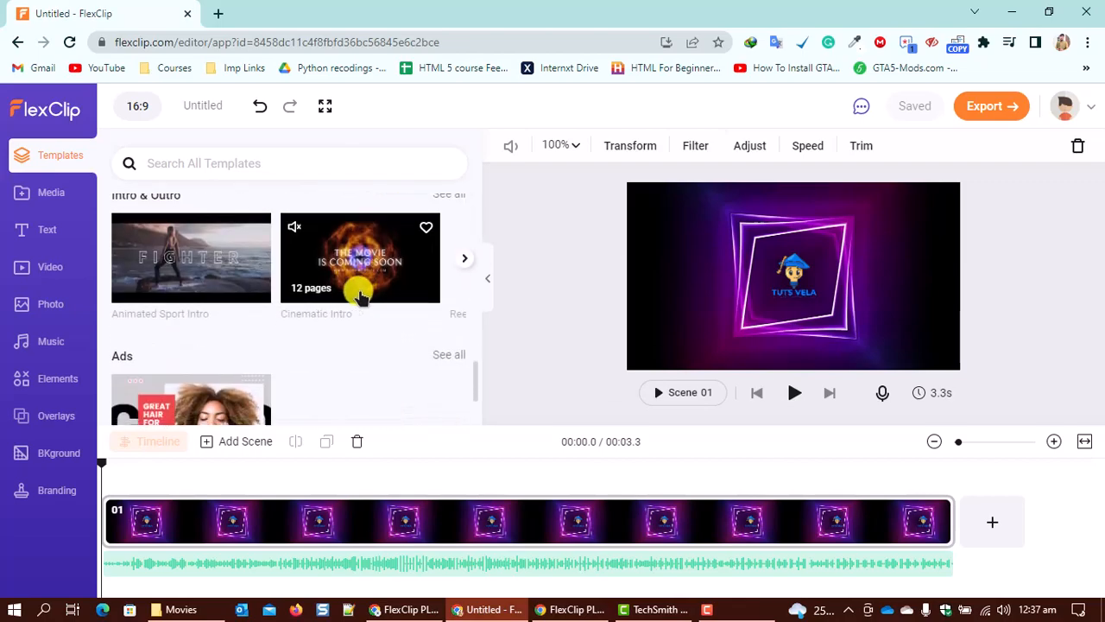
scroll(346, 298, down, 1)
scroll(131, 346, down, 3)
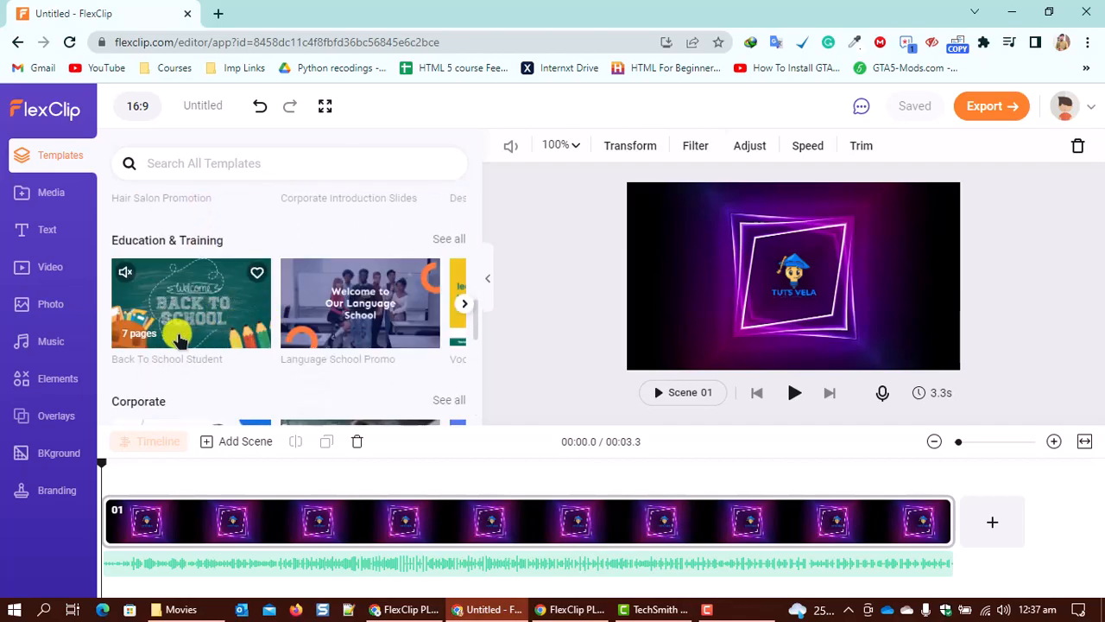
scroll(377, 339, down, 2)
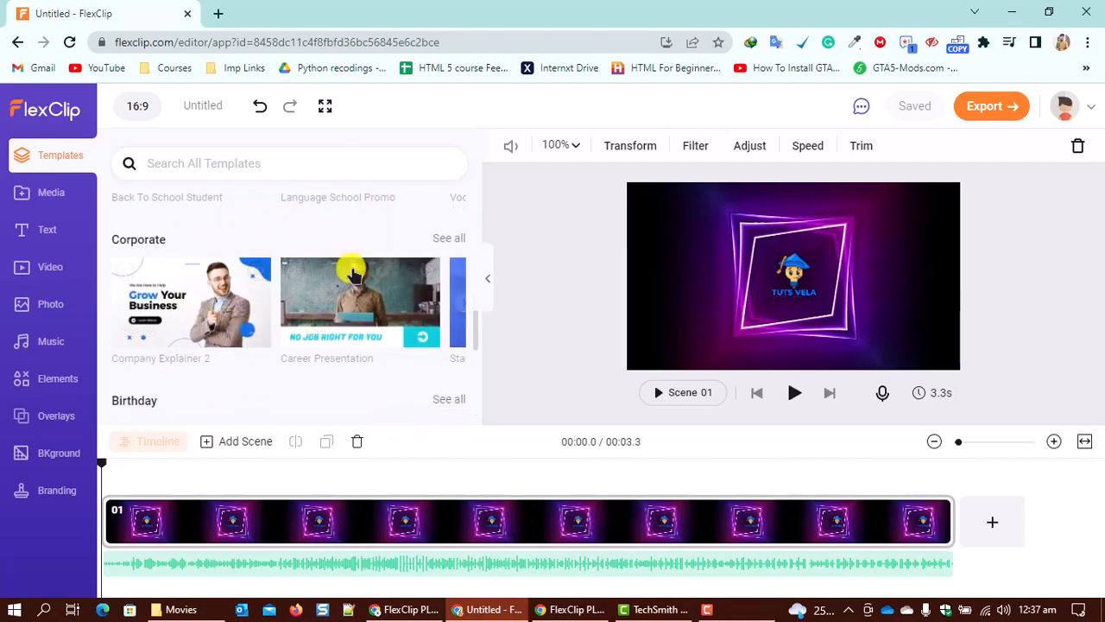
Step: Replace all scenes with the 5 pages of the Company Explainer 2 template and dismiss the Timeline Fit hint
click(186, 308)
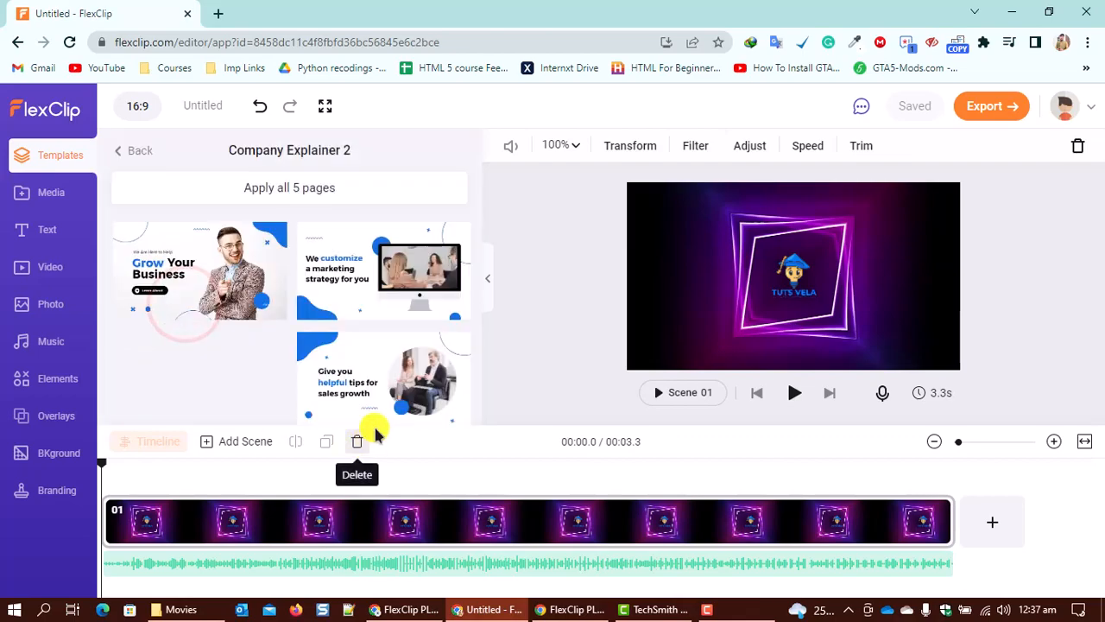
click(263, 186)
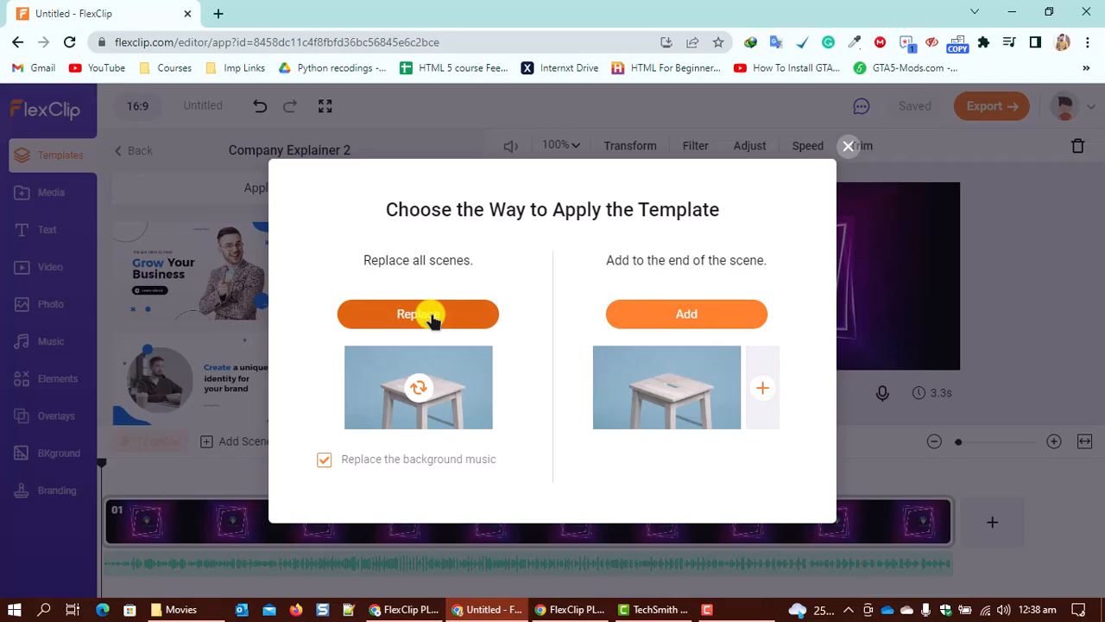
click(430, 316)
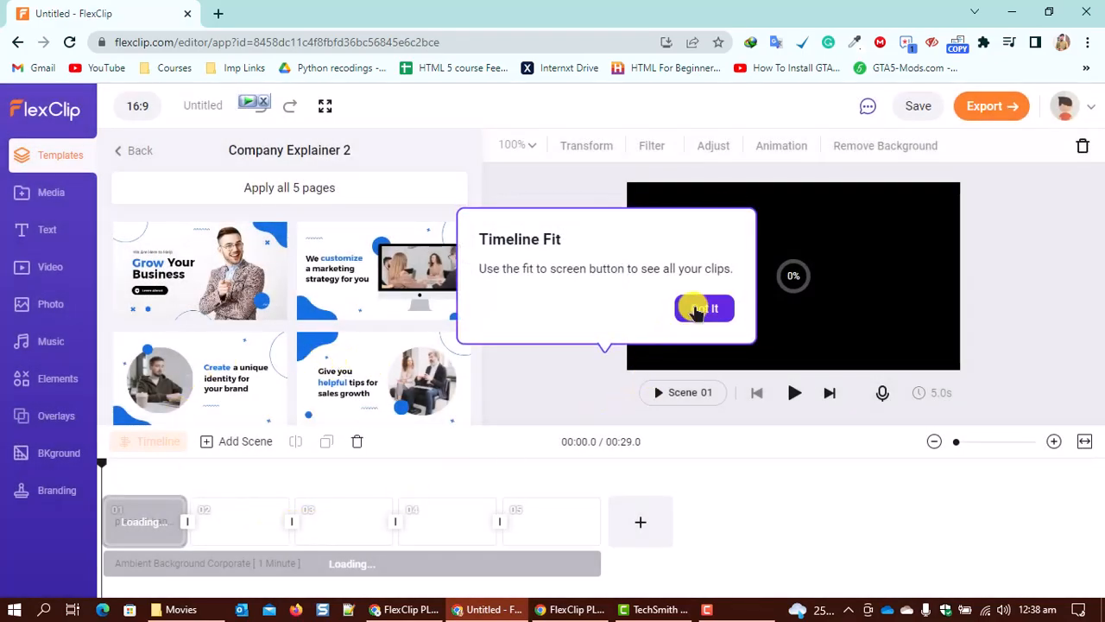
click(700, 311)
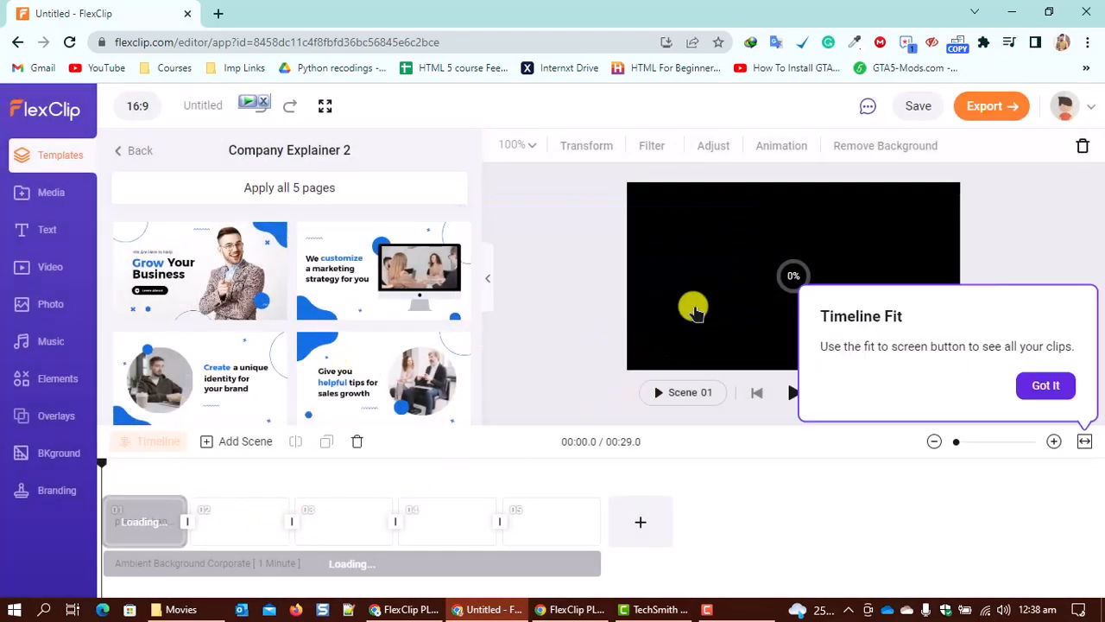
click(1065, 385)
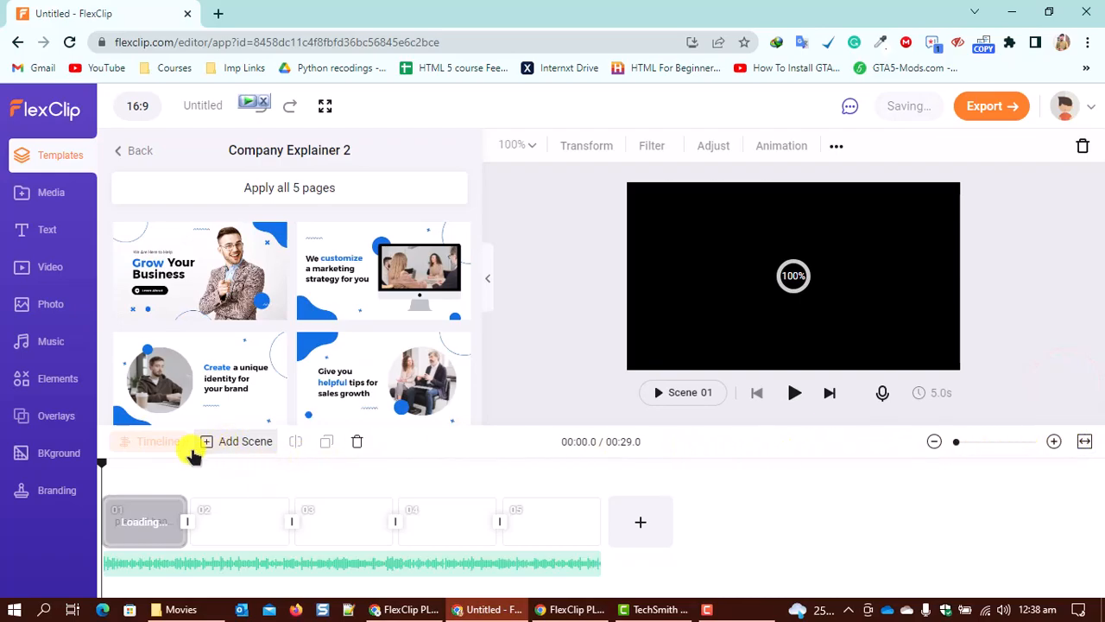
Step: Open the first scene's layer timeline and select the "We Are Here to Help" text for editing
click(131, 151)
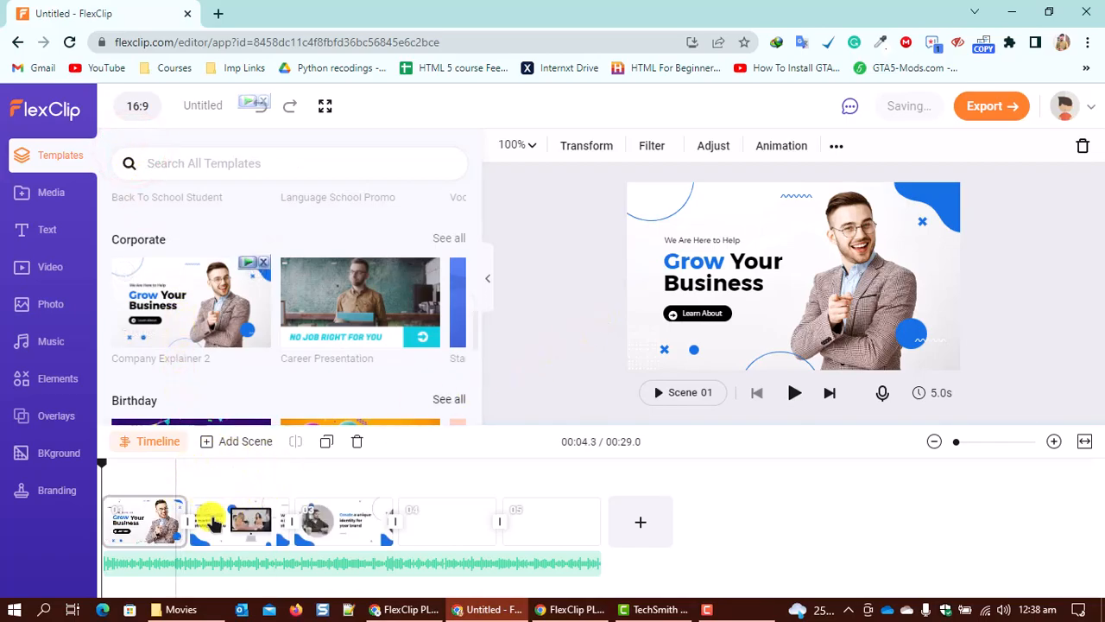
click(163, 522)
double_click(149, 523)
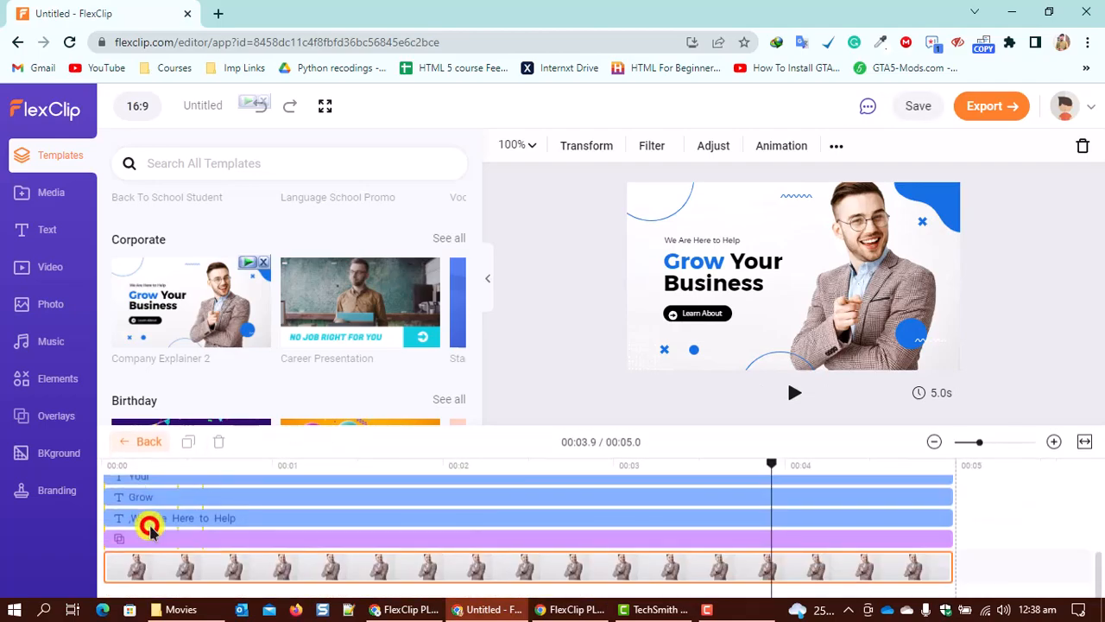
click(151, 529)
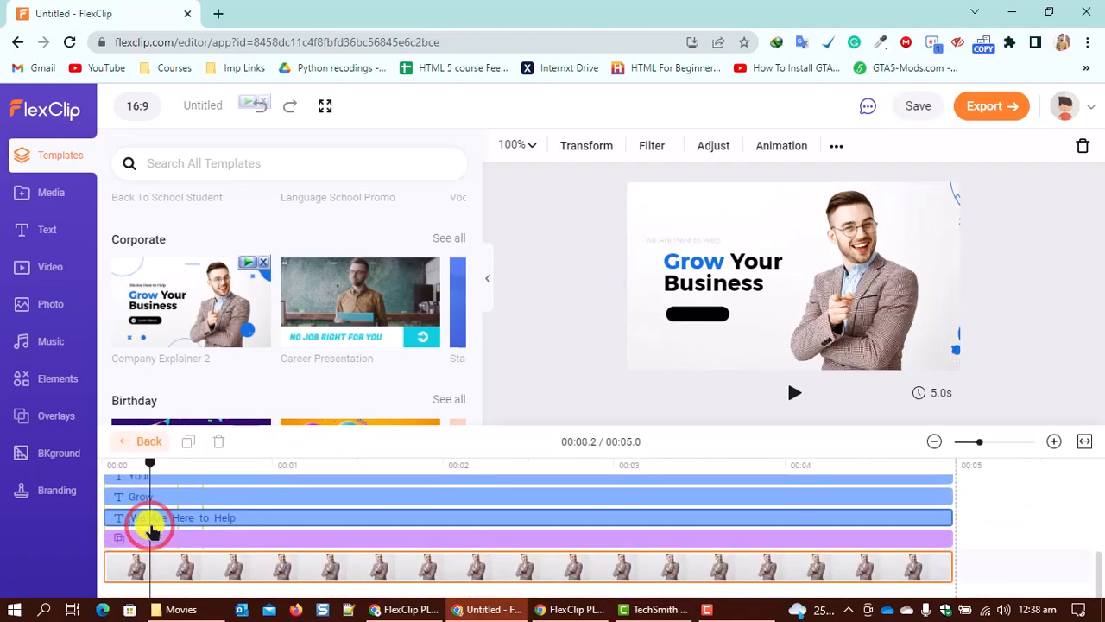
click(665, 235)
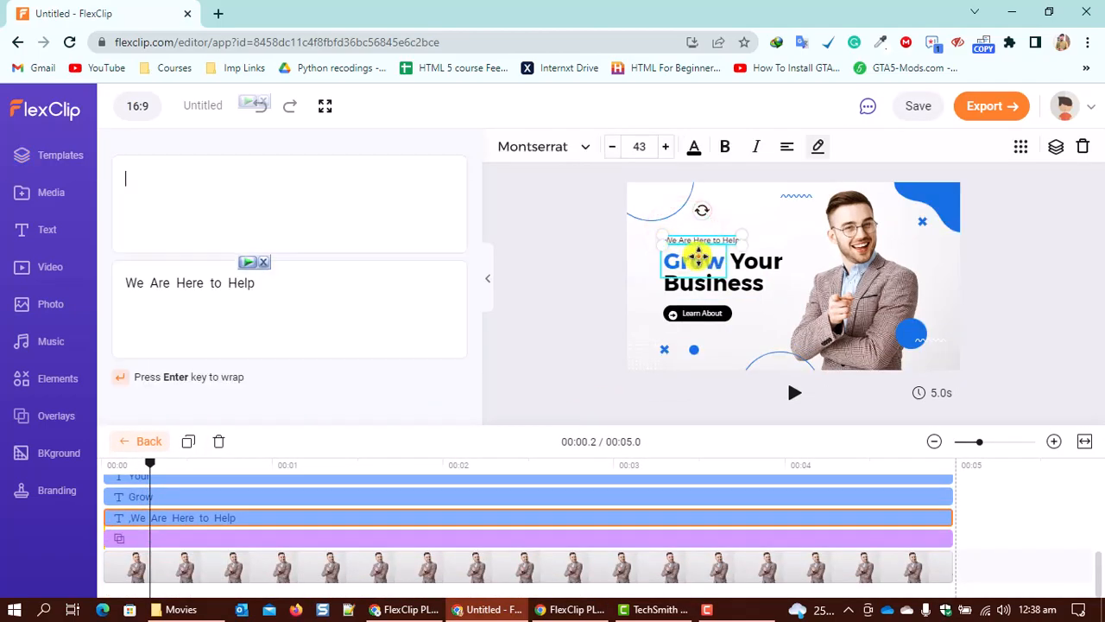
drag(286, 303, 128, 282)
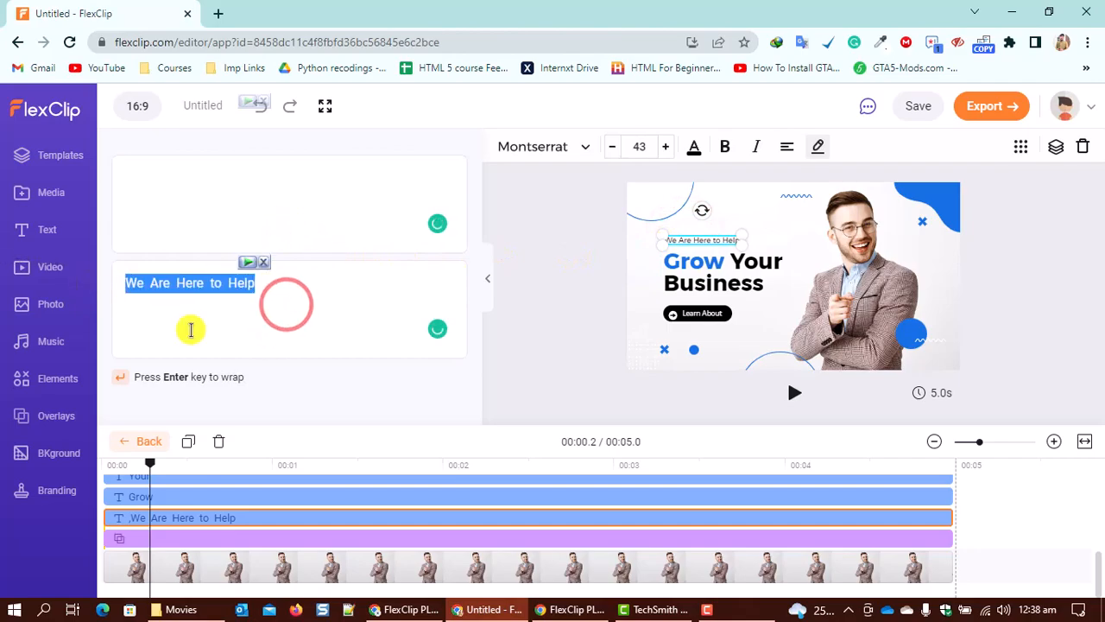
Step: Change the "Learn About" label on the black badge to "Open this Link"
click(707, 313)
click(704, 312)
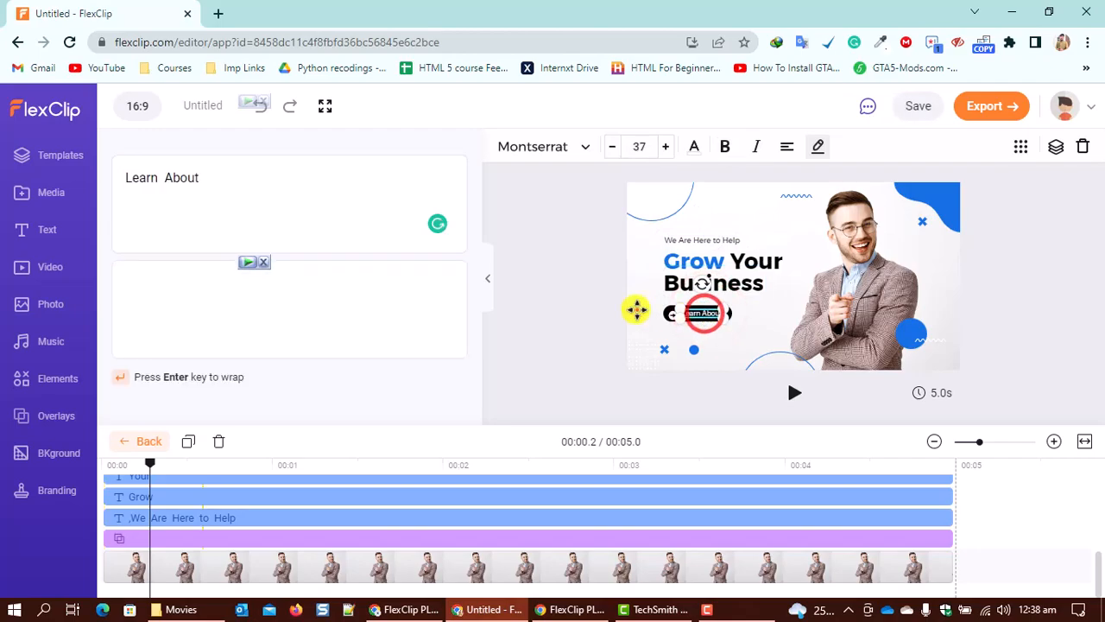
drag(239, 181, 114, 173)
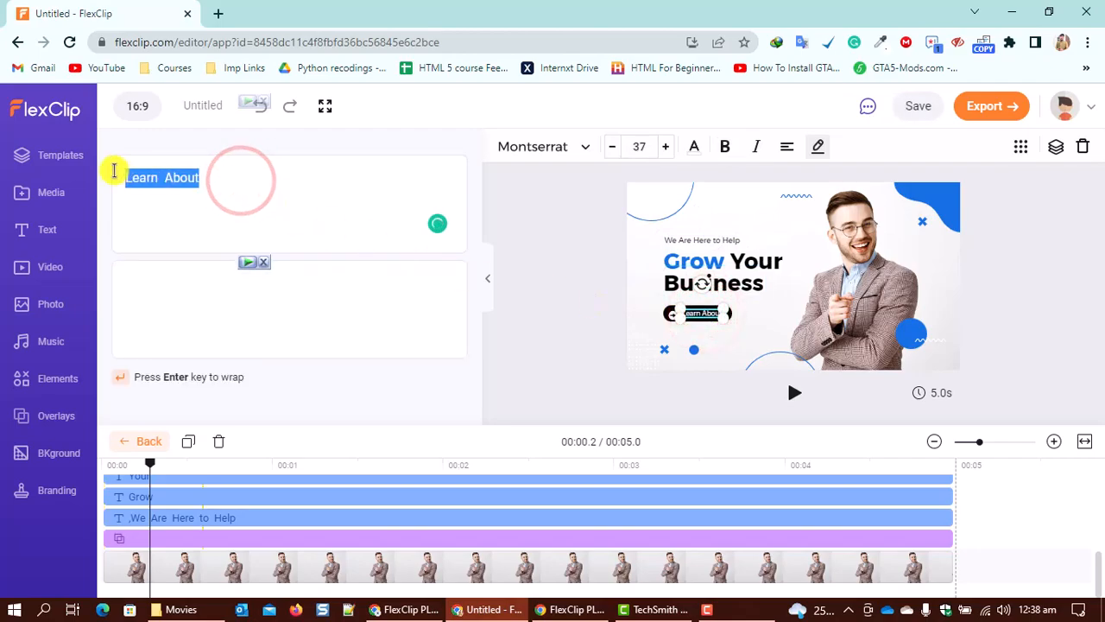
text(Open this Link)
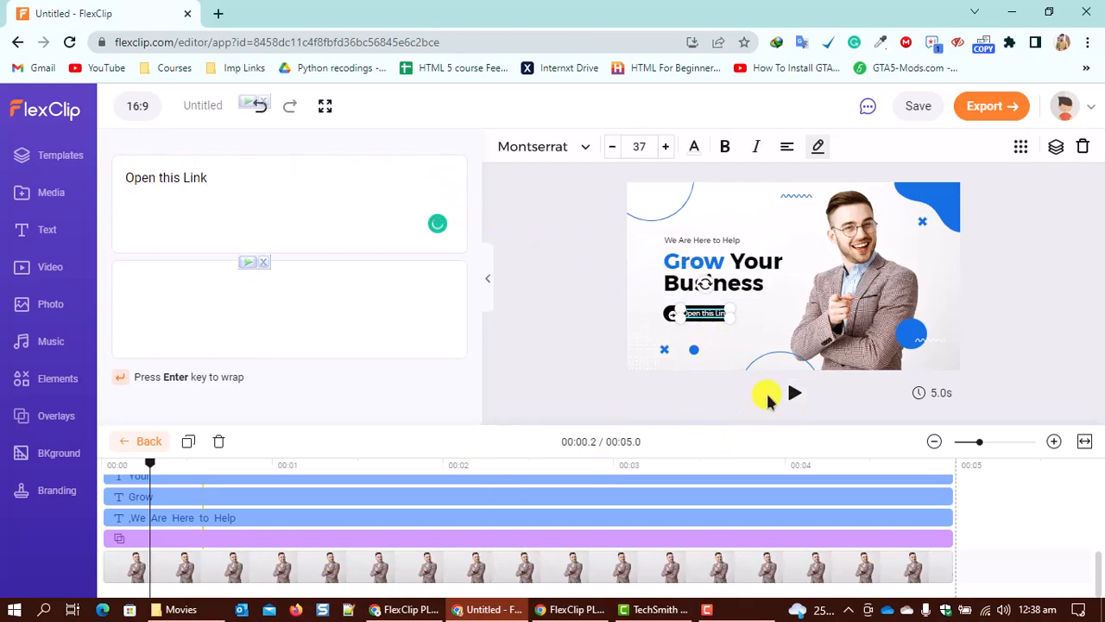
Step: Preview the edited scene and select the businessman clip at about 0.6 s in the scene's timeline
key(space)
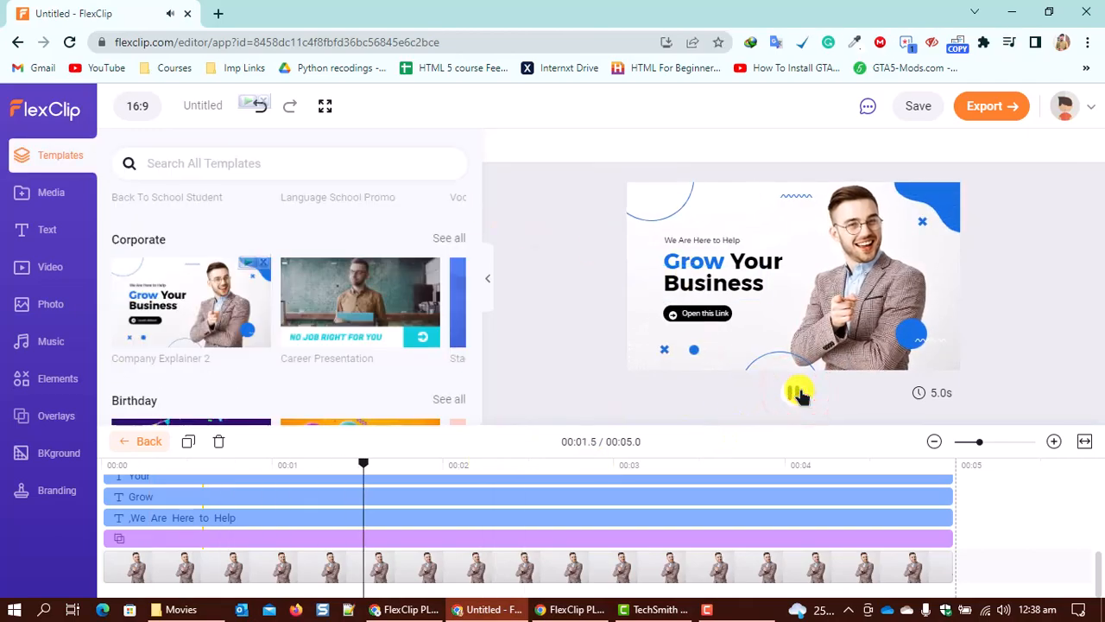
click(873, 242)
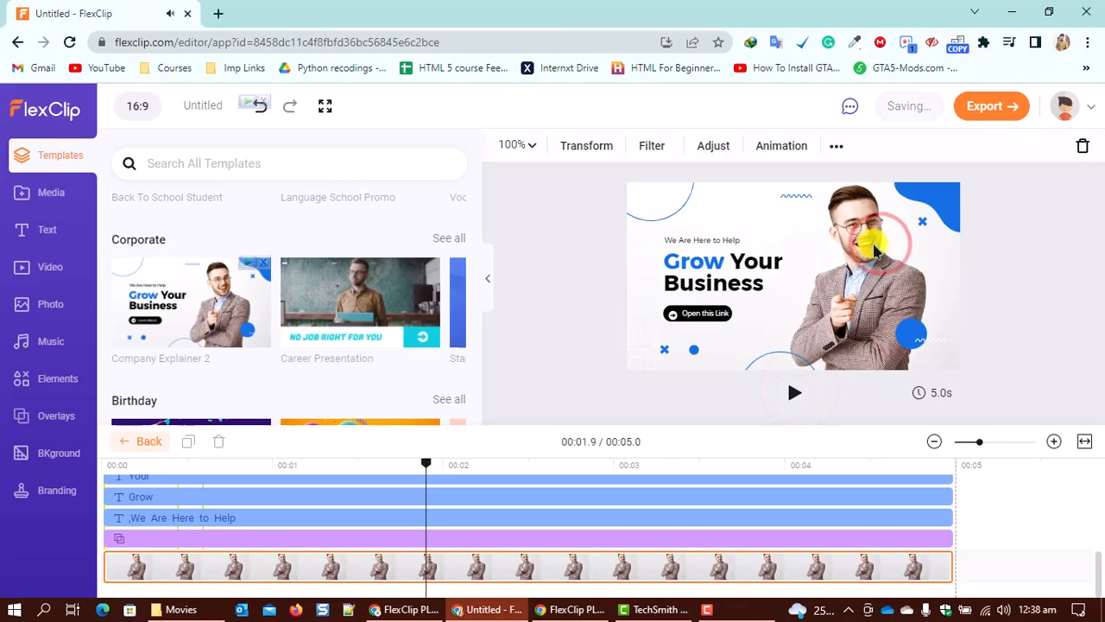
click(216, 572)
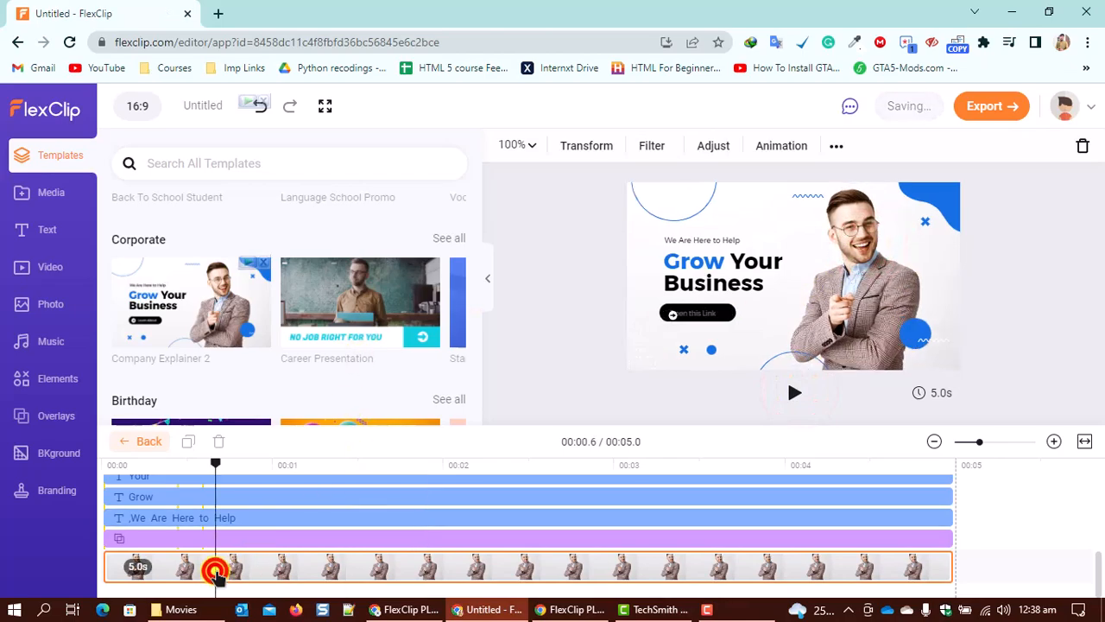
Step: View the pages of the Career Presentation template and the available video export formats
click(370, 332)
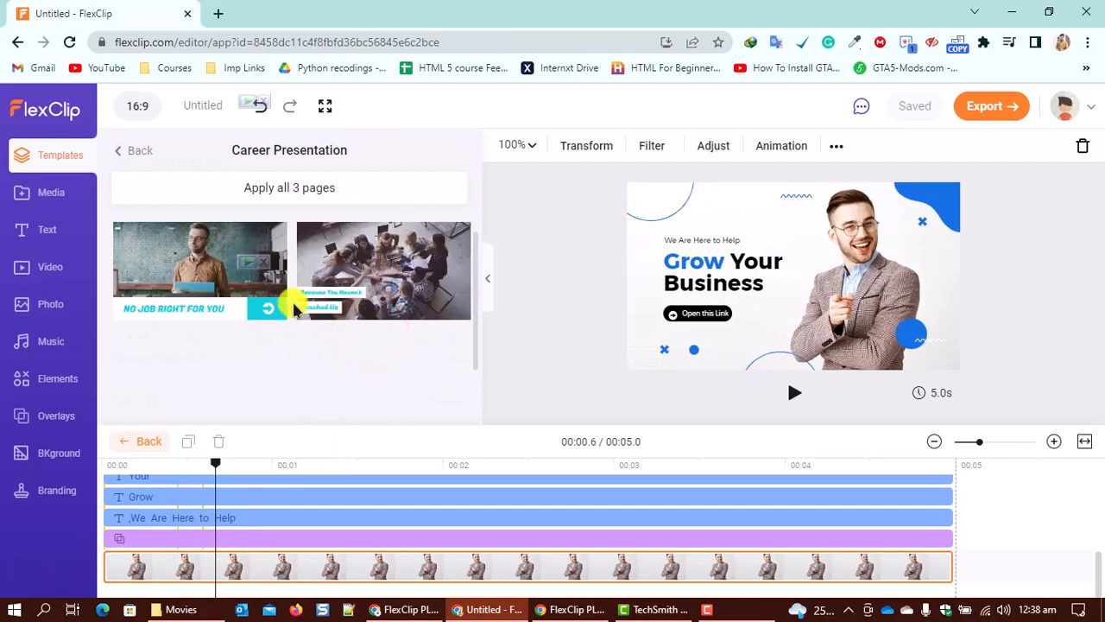
click(989, 106)
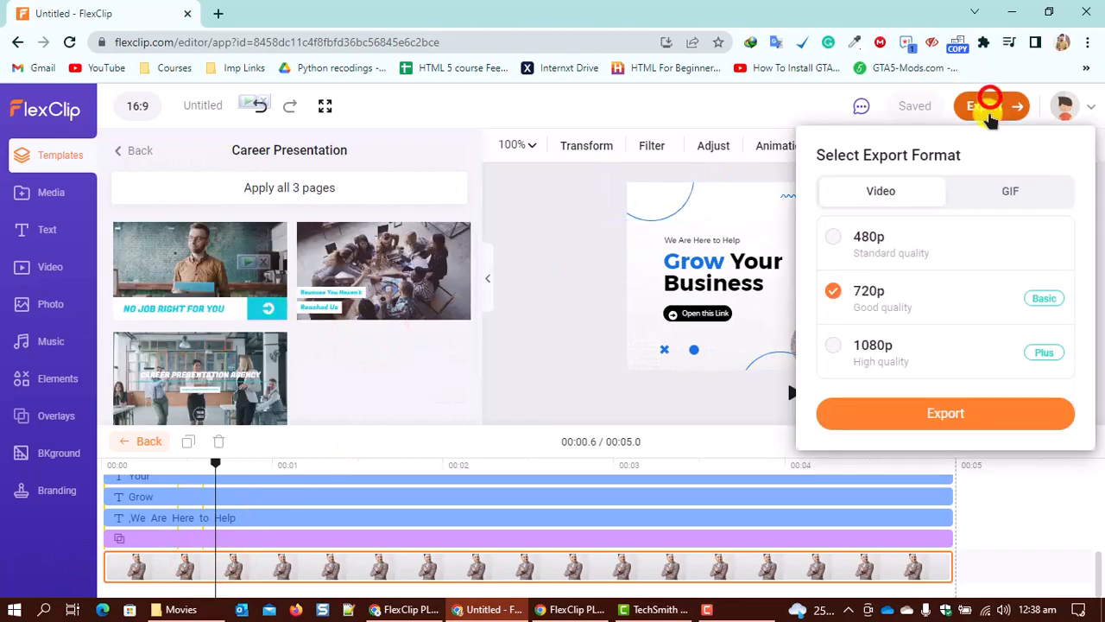
Step: Look through the photo animation choices for the businessman clip and close them without applying any
click(764, 148)
click(770, 146)
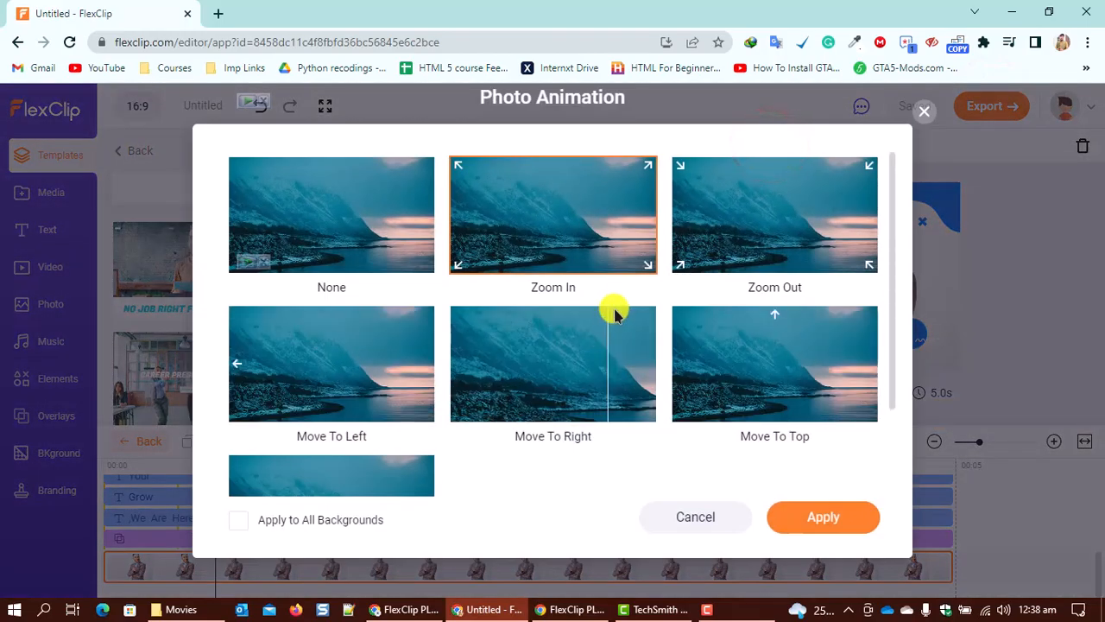
click(921, 114)
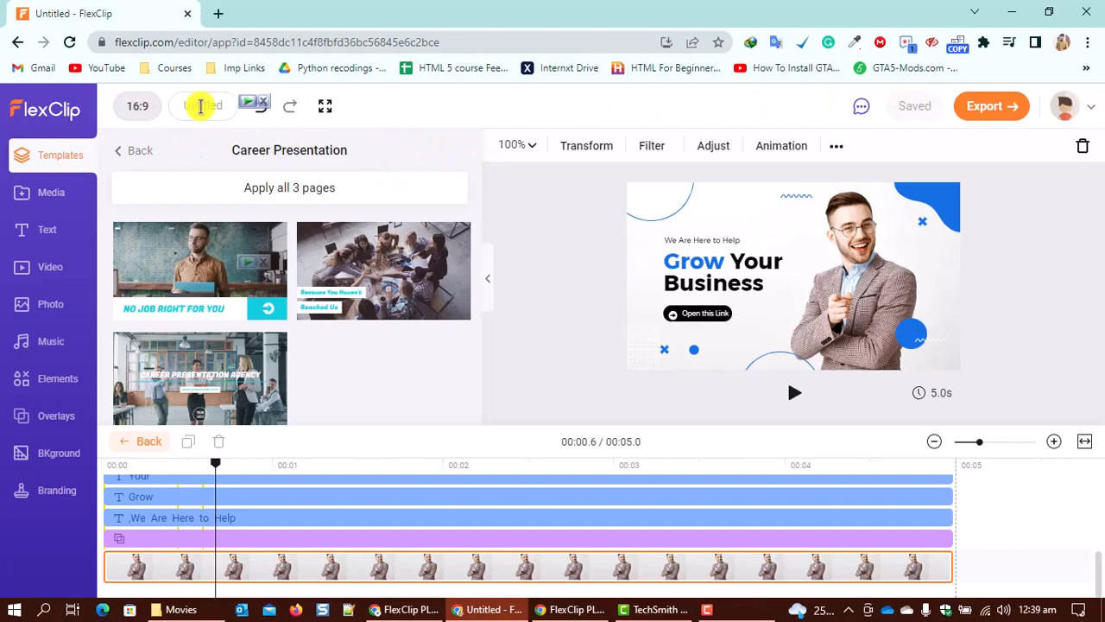
Step: Check the project's available aspect ratios and its uploaded media files
click(140, 105)
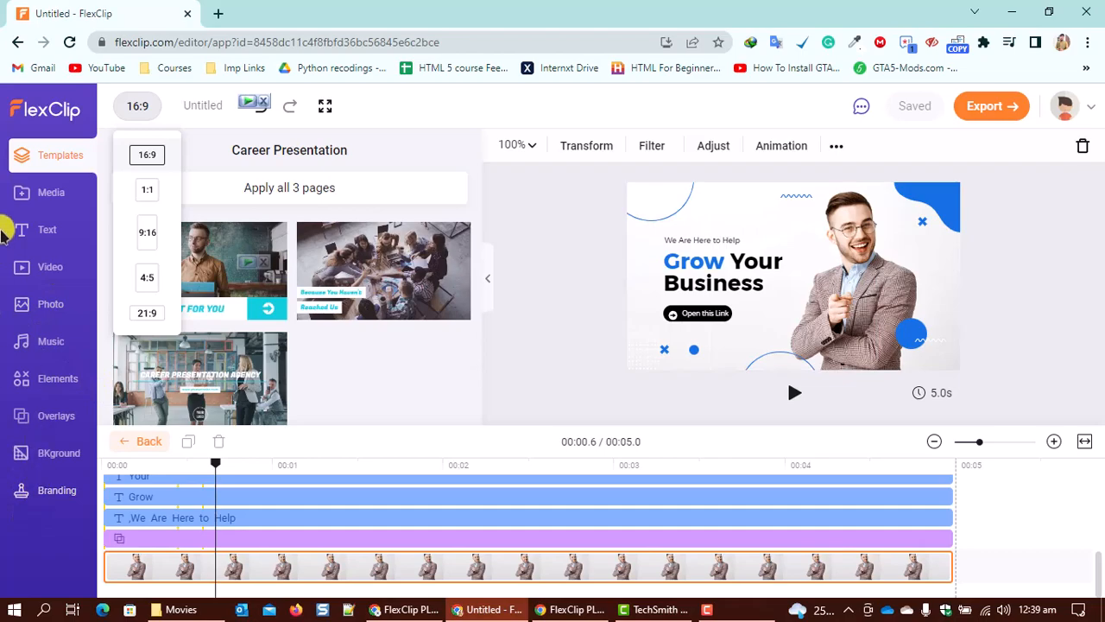
click(39, 195)
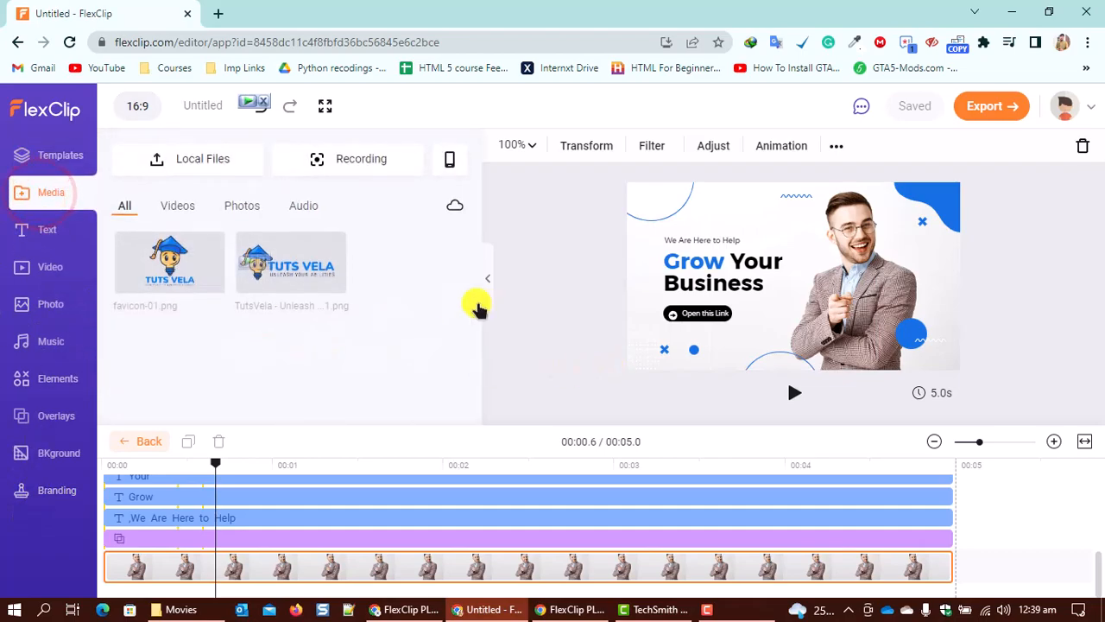
Step: Leave the project and return to the FlexClip home page
click(1068, 105)
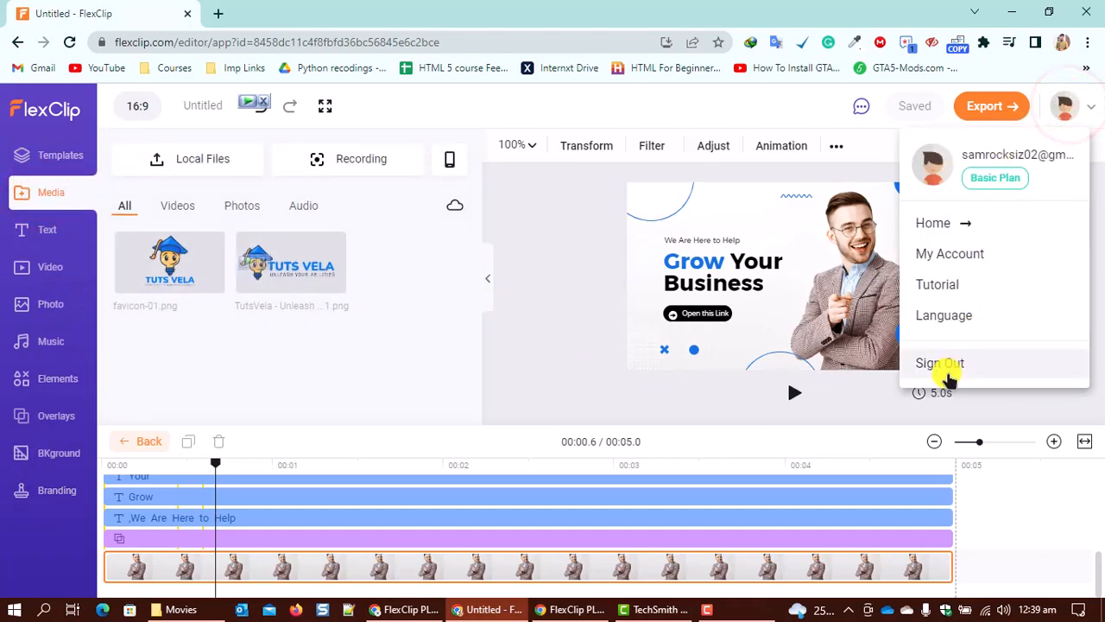
click(937, 221)
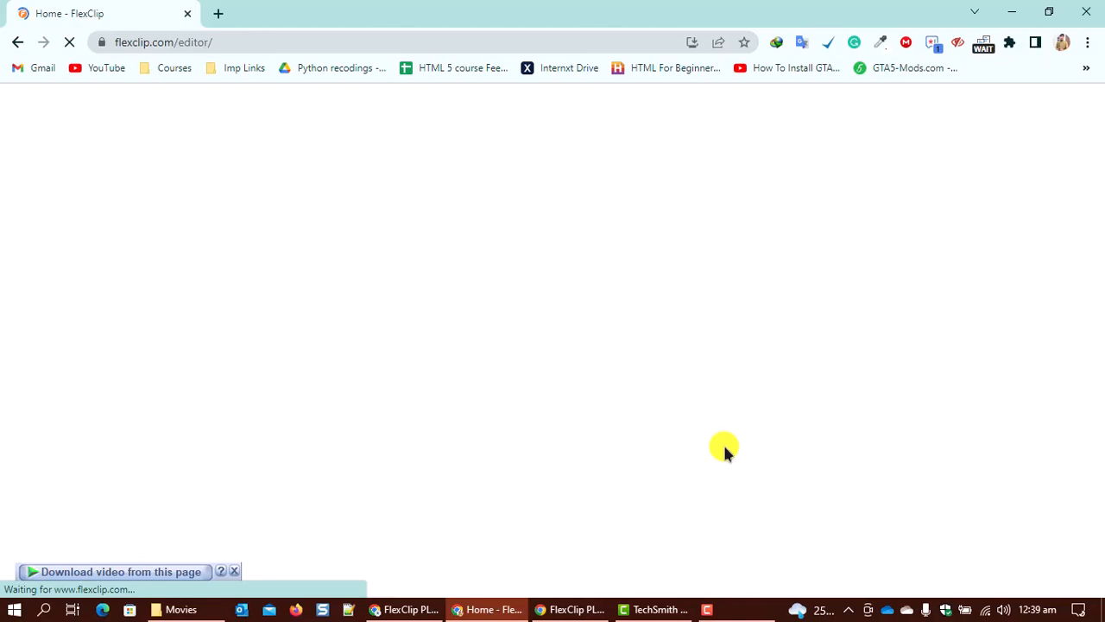
mouse_move(212, 612)
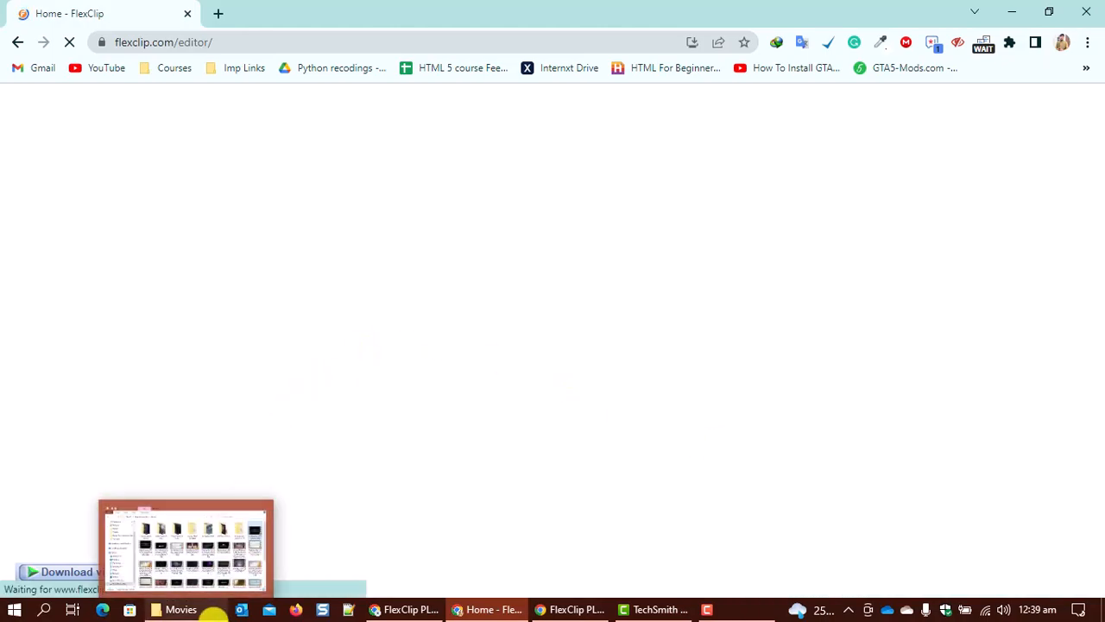
click(221, 571)
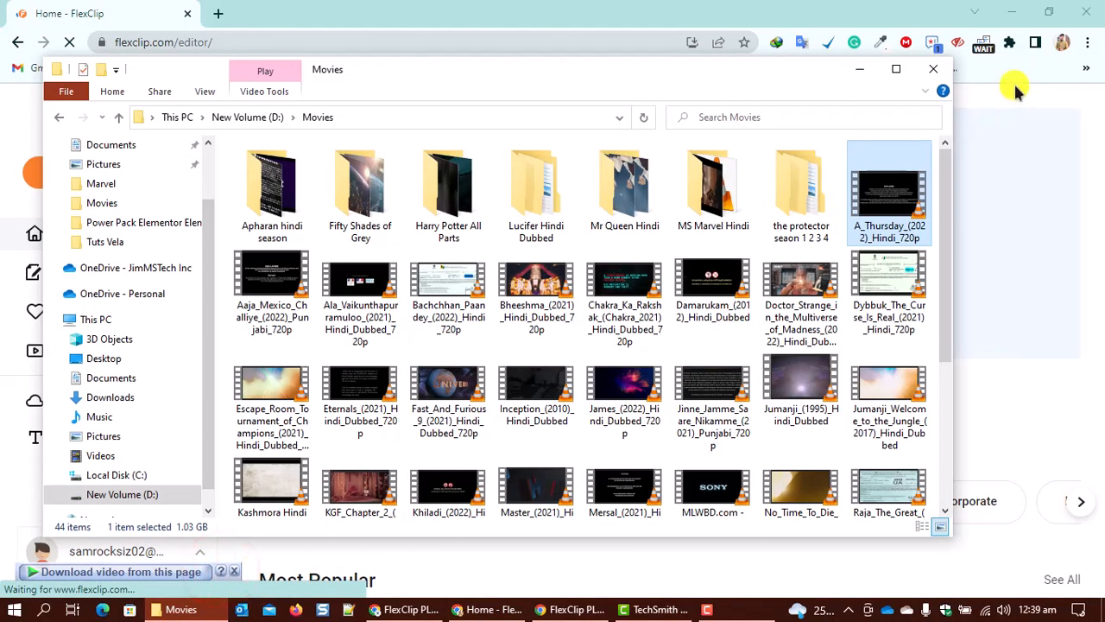
click(933, 69)
Step: Start a new 16:9 project from scratch in Timeline Mode and give the first scene a teal green background
click(274, 143)
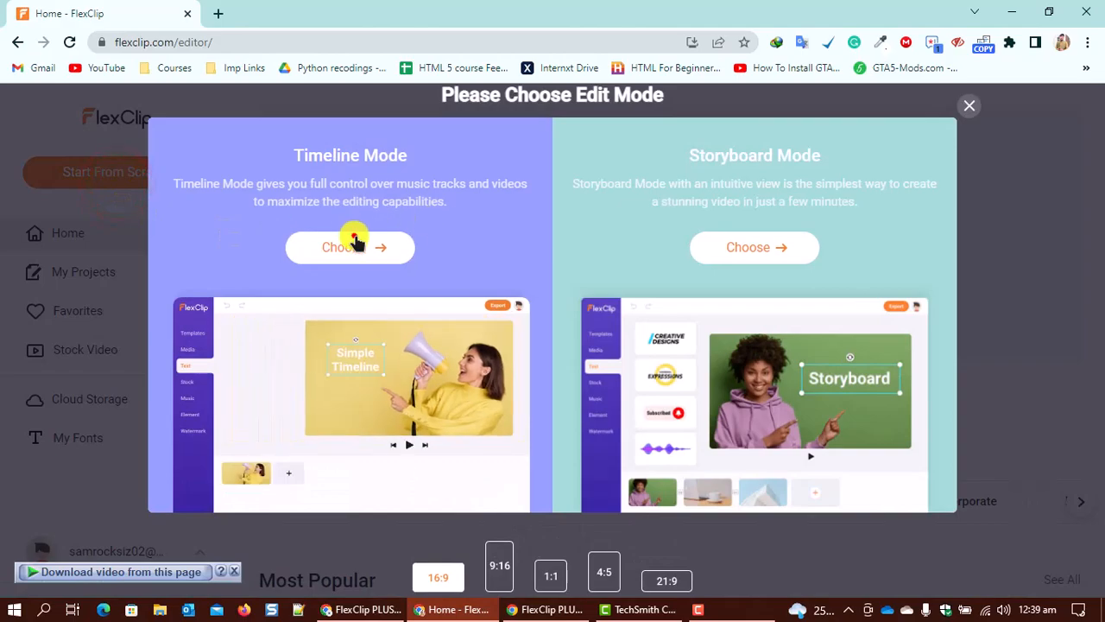
click(355, 246)
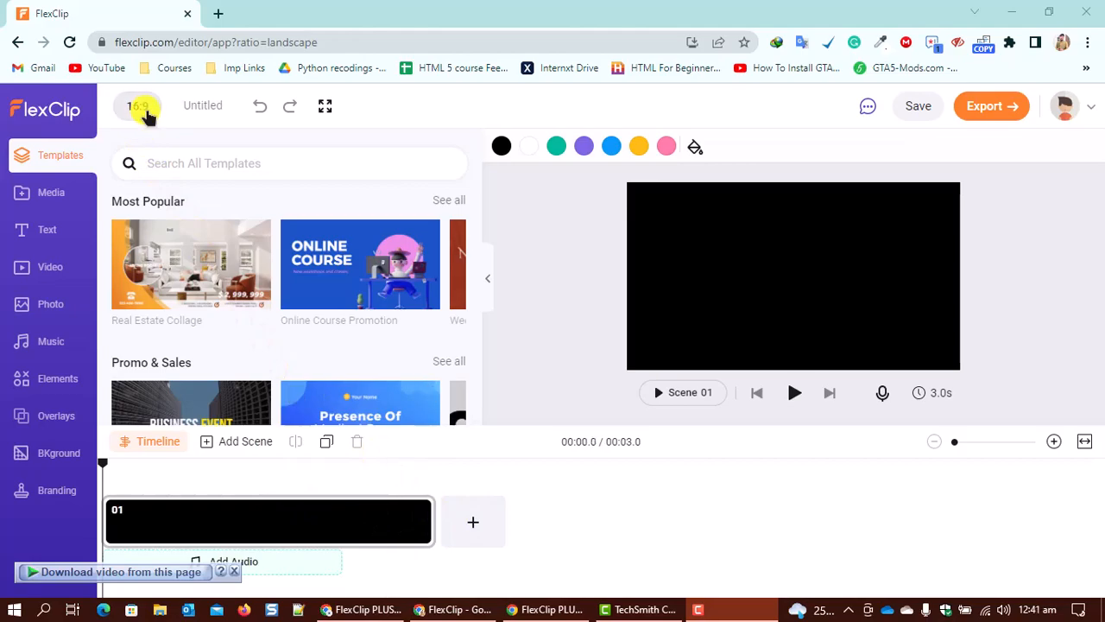
click(556, 145)
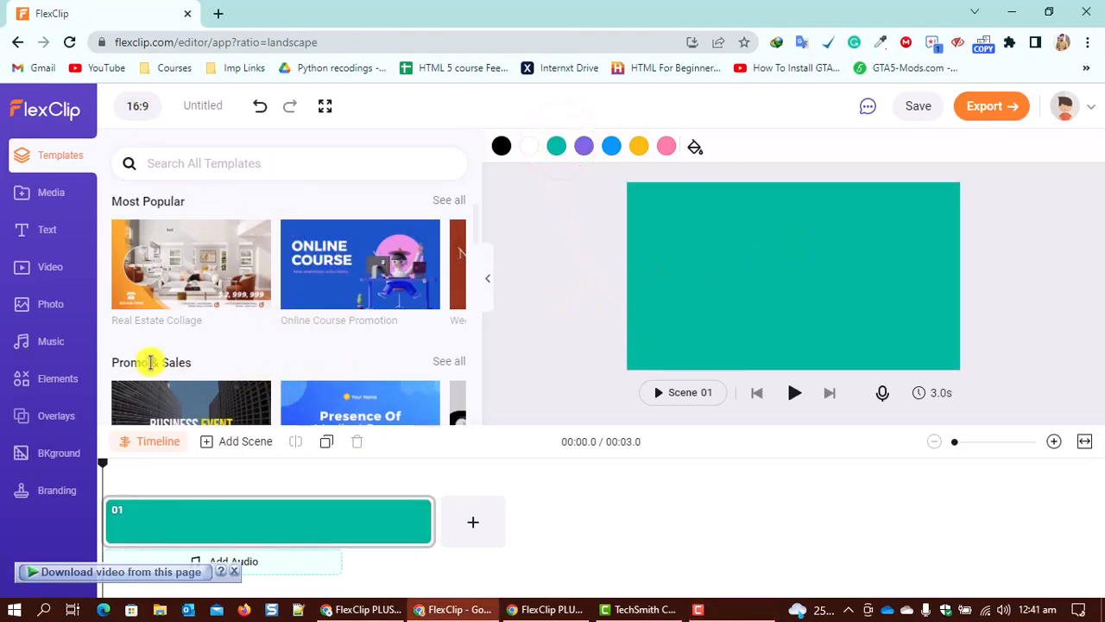
Step: Look at the media upload options and browse the text presets from Basic Text down to Lower Thirds
click(46, 195)
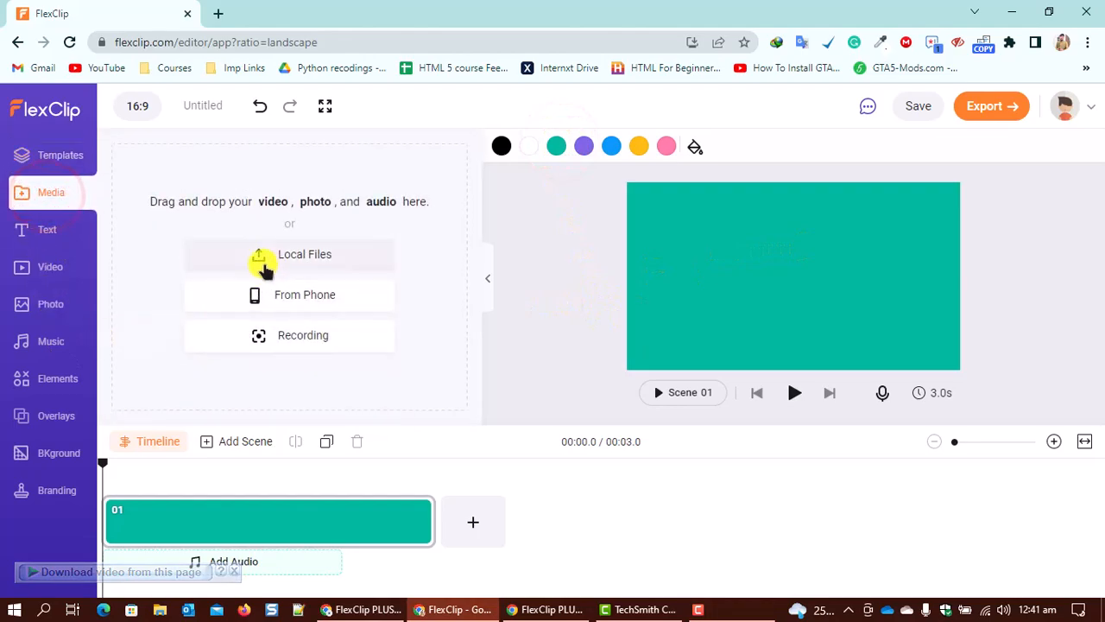
click(54, 230)
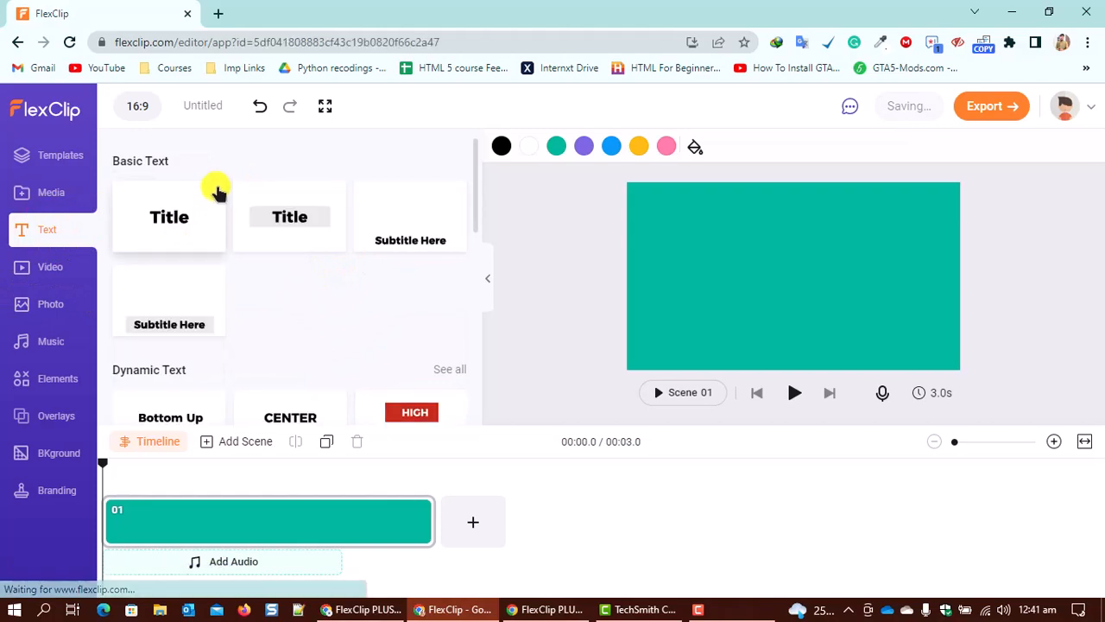
scroll(237, 297, down, 2)
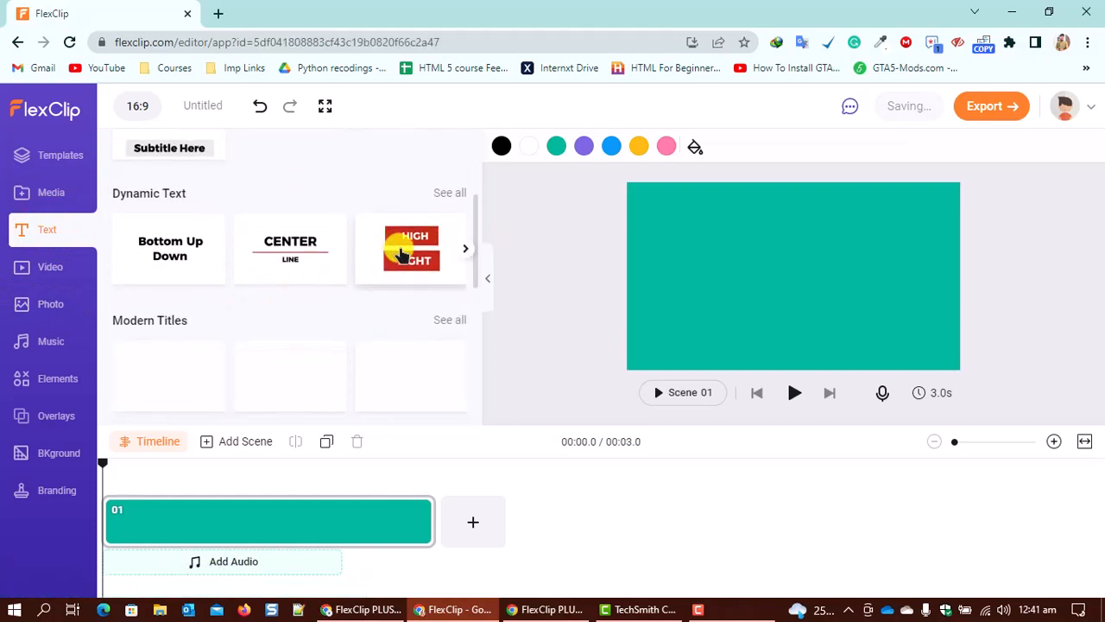
scroll(345, 294, down, 3)
scroll(400, 259, up, 2)
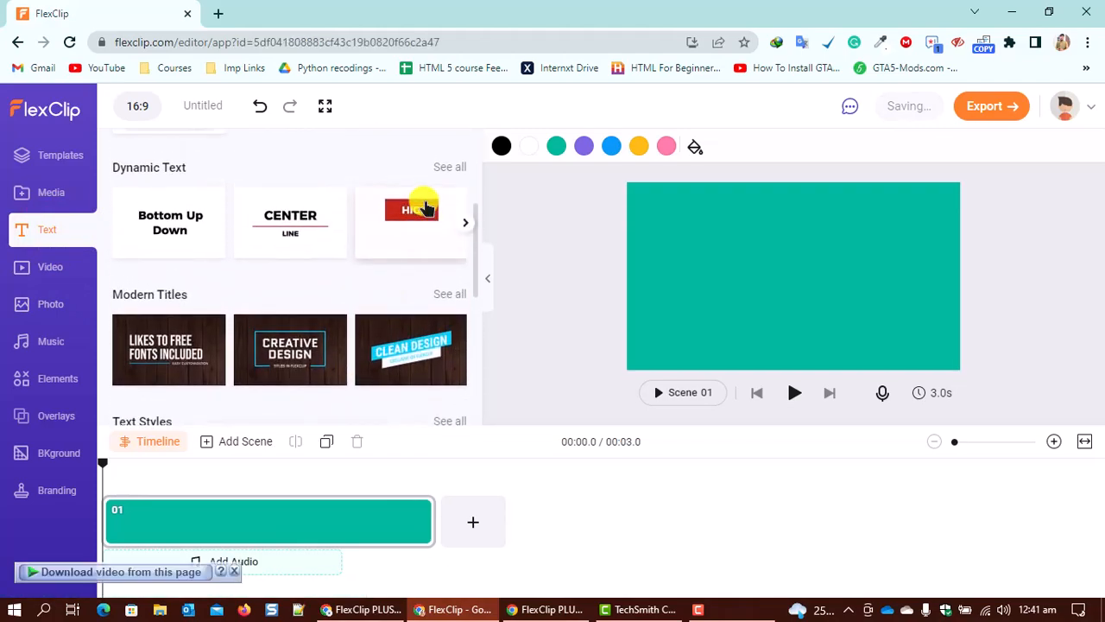
scroll(271, 298, down, 5)
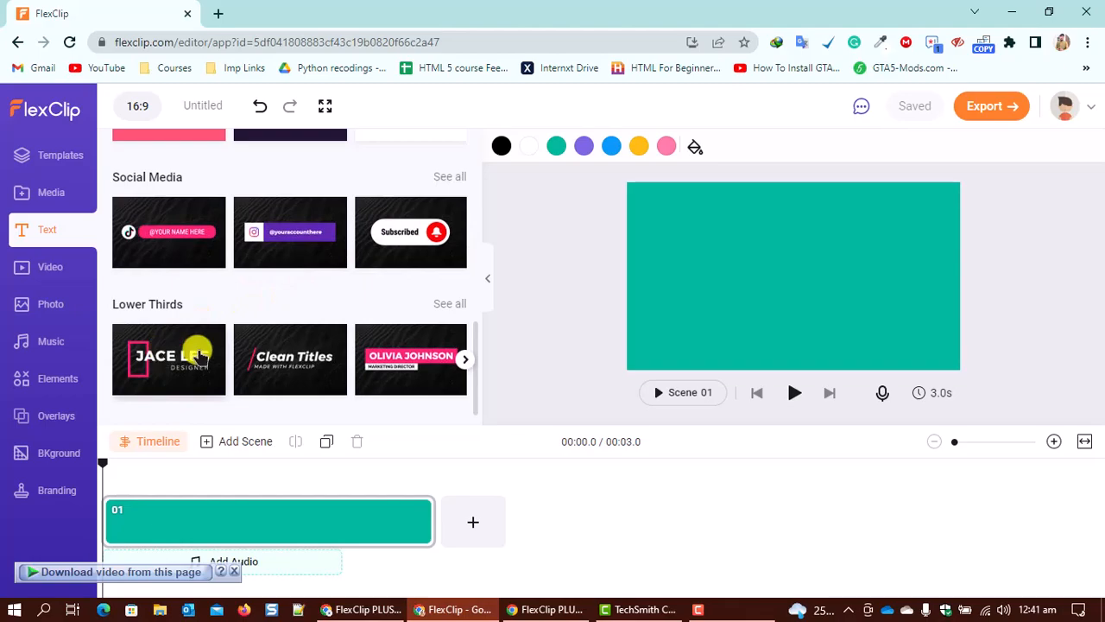
Step: Browse the stock video and photo categories and open the music library
click(48, 266)
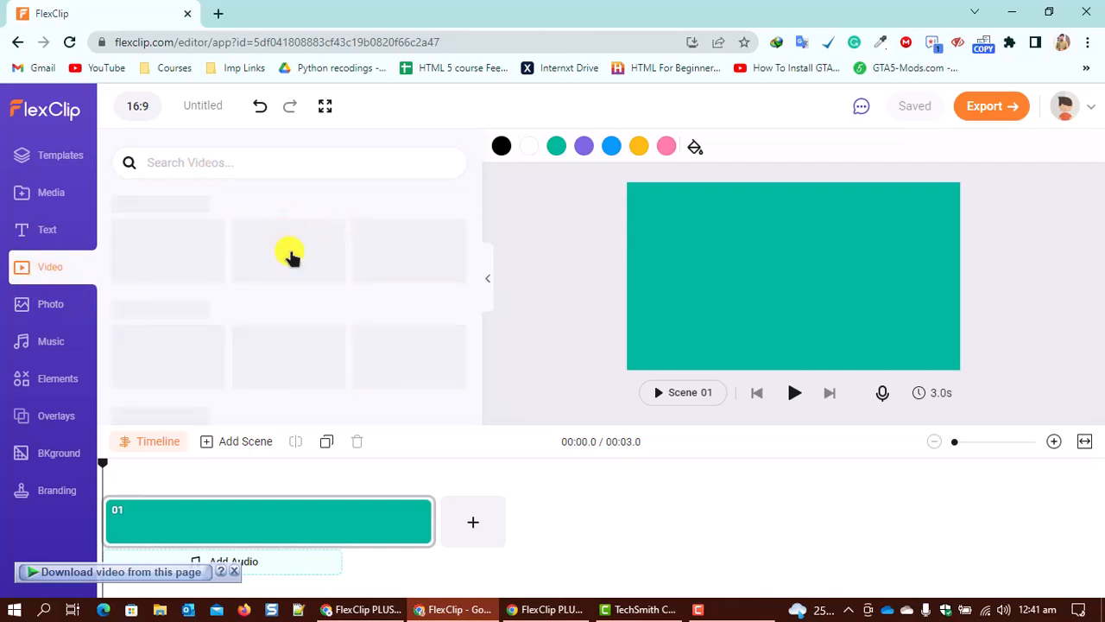
scroll(289, 276, down, 1)
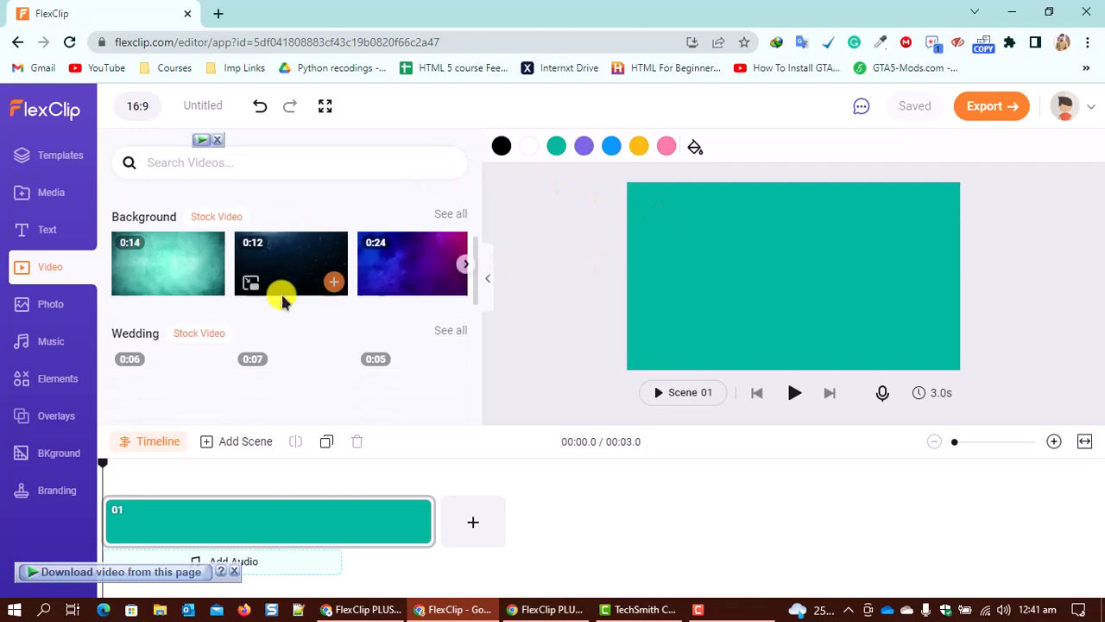
scroll(285, 298, down, 3)
scroll(166, 350, down, 1)
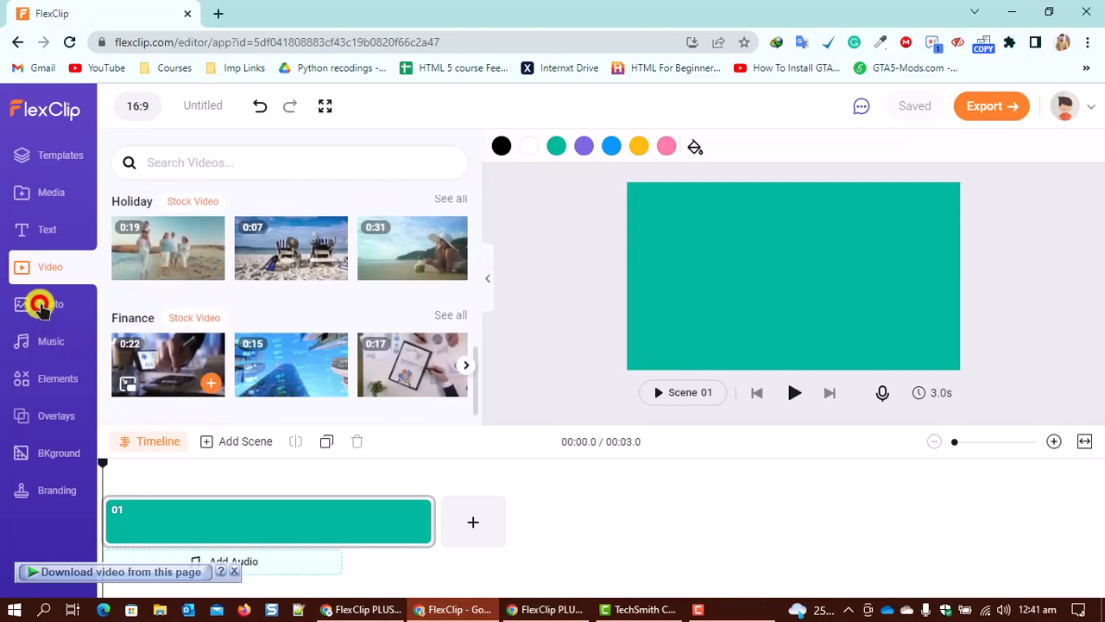
click(42, 306)
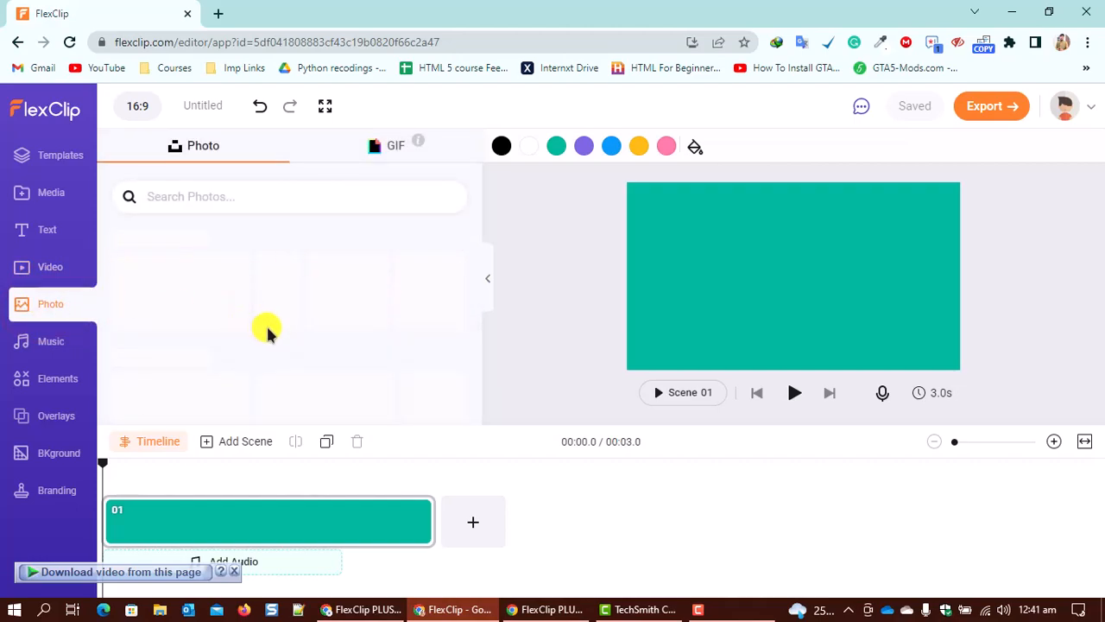
scroll(227, 324, down, 2)
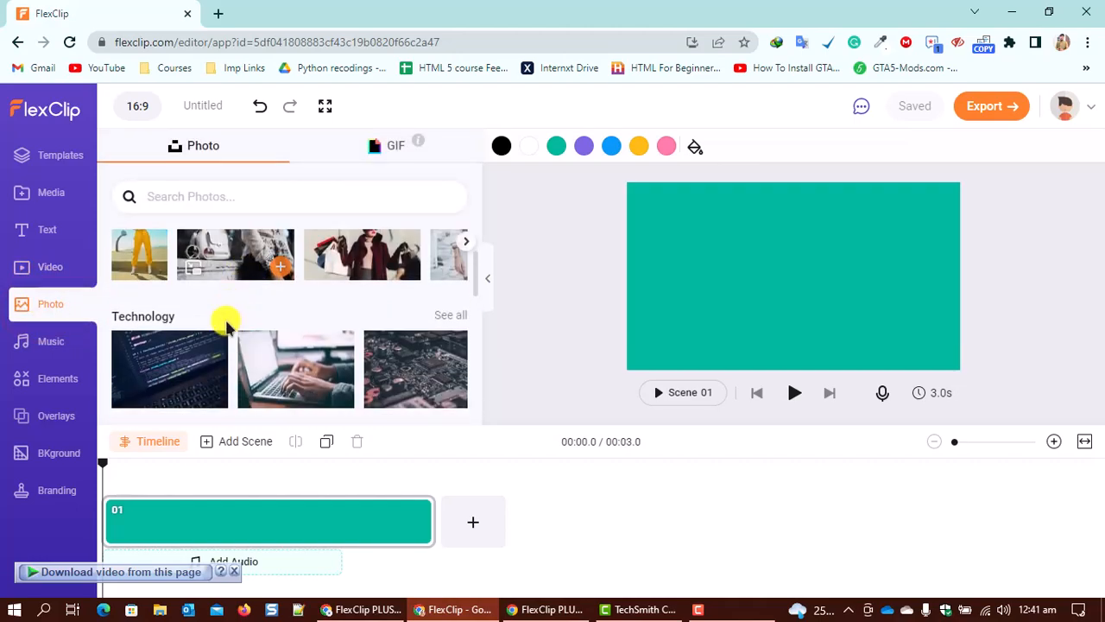
click(54, 343)
Step: Add the animated Subscribe button element with the pointing hand, enlarge it and place it at the scene's lower right
click(49, 378)
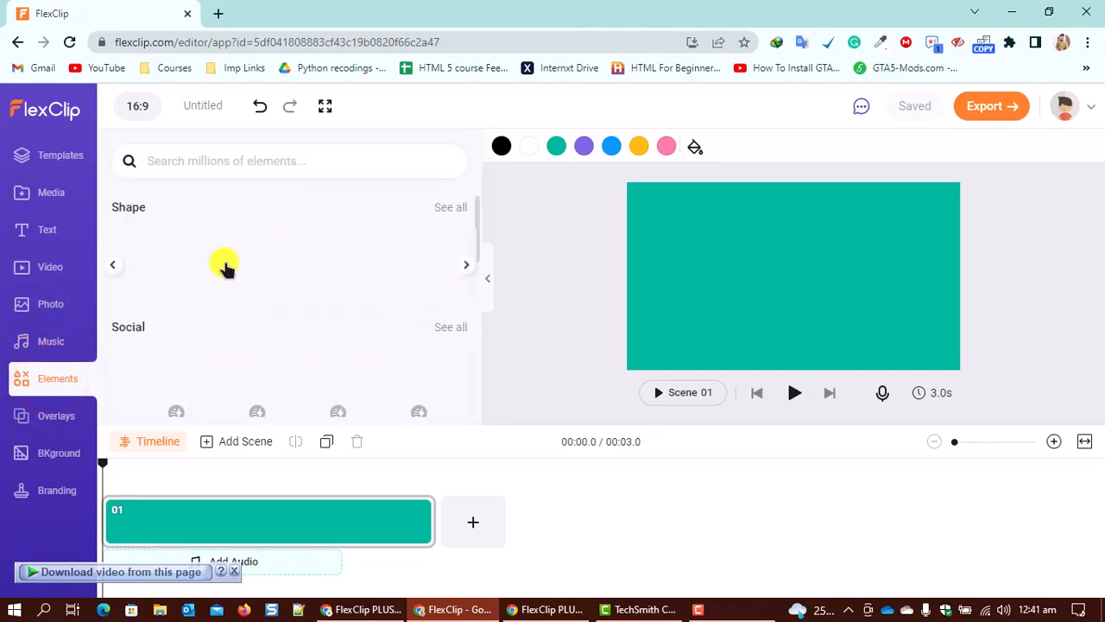
scroll(304, 289, down, 1)
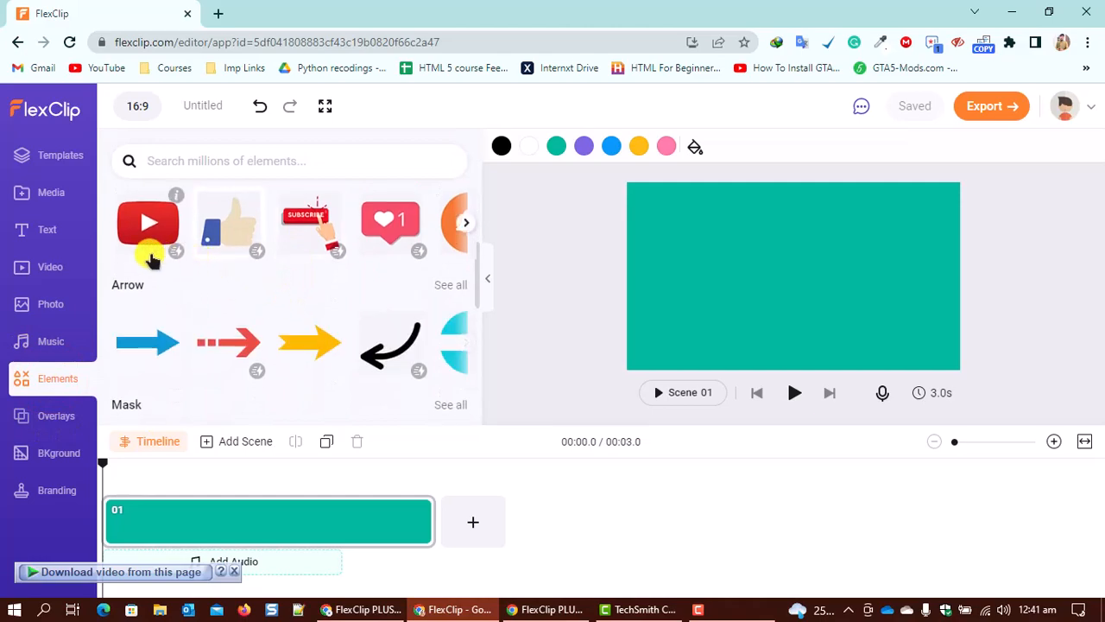
drag(317, 224, 118, 490)
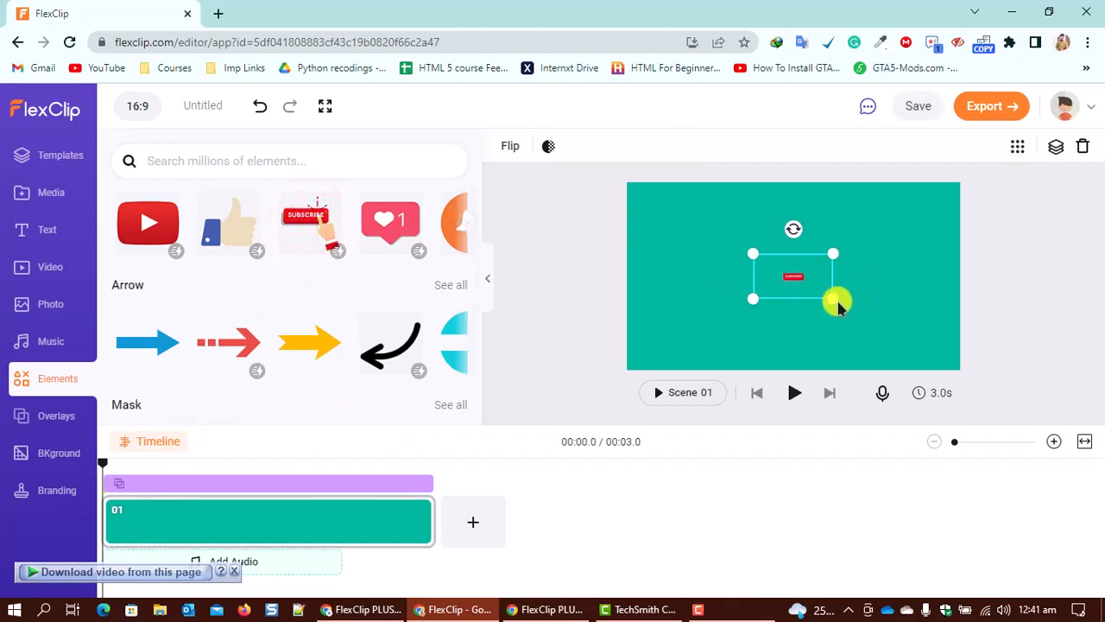
drag(830, 300, 958, 369)
drag(849, 325, 735, 261)
drag(641, 304, 346, 486)
drag(652, 328, 925, 284)
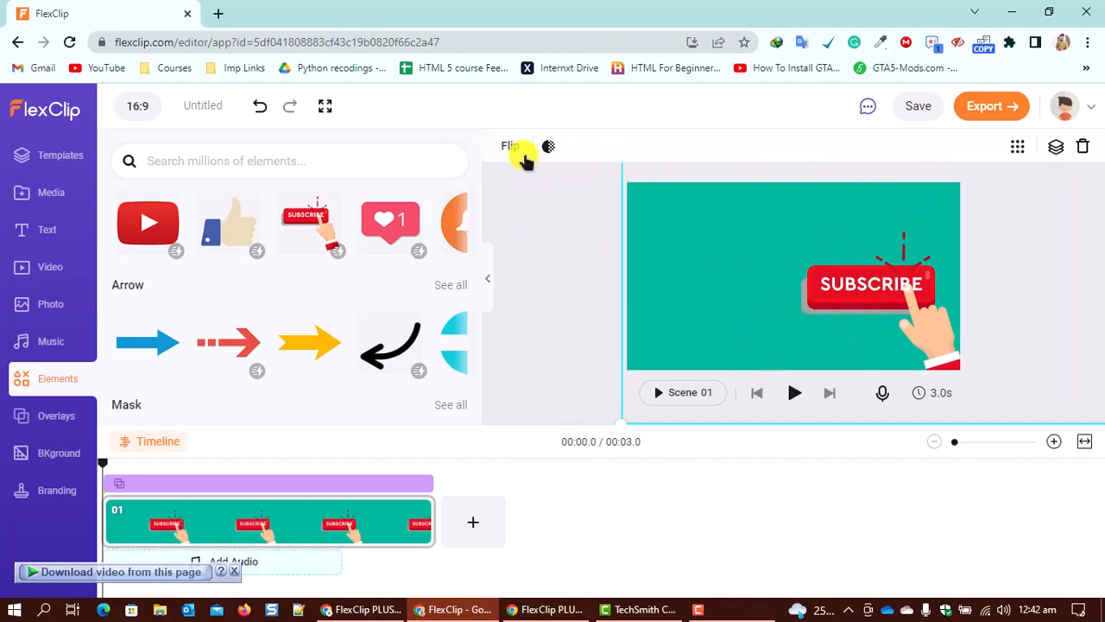
Step: Play the first scene to preview the Subscribe button animation, pausing at about 2.0 s
right_click(274, 523)
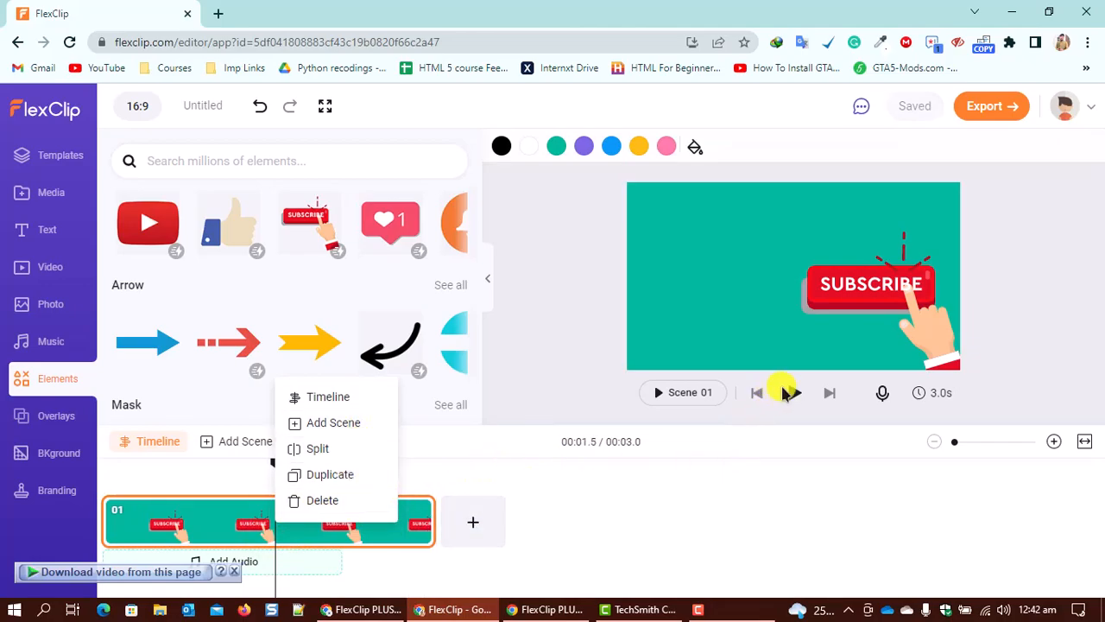
click(782, 393)
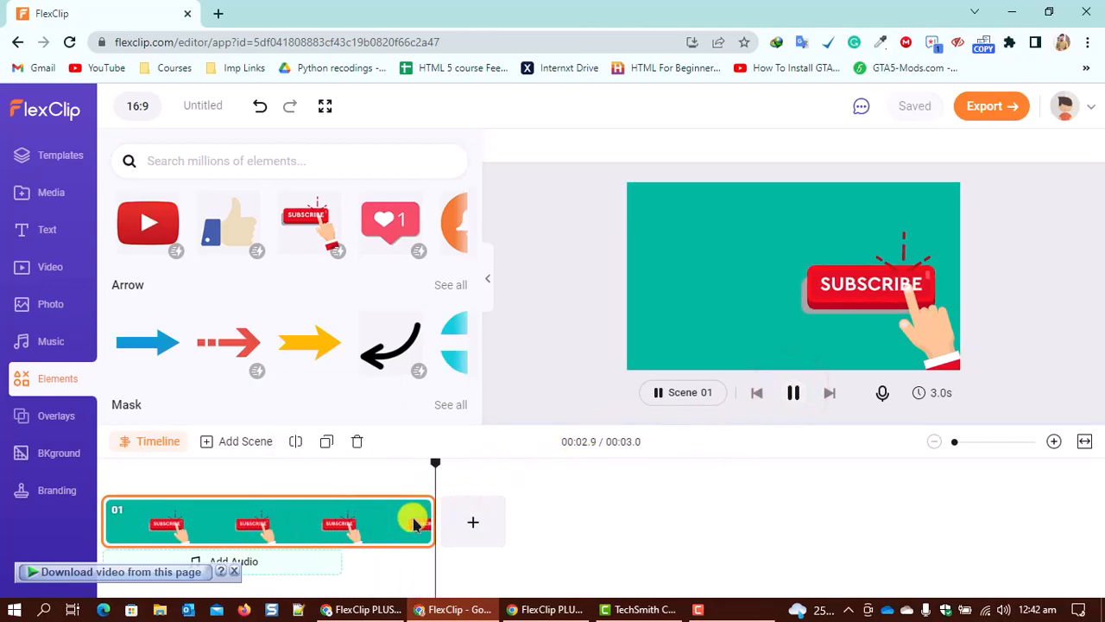
click(796, 393)
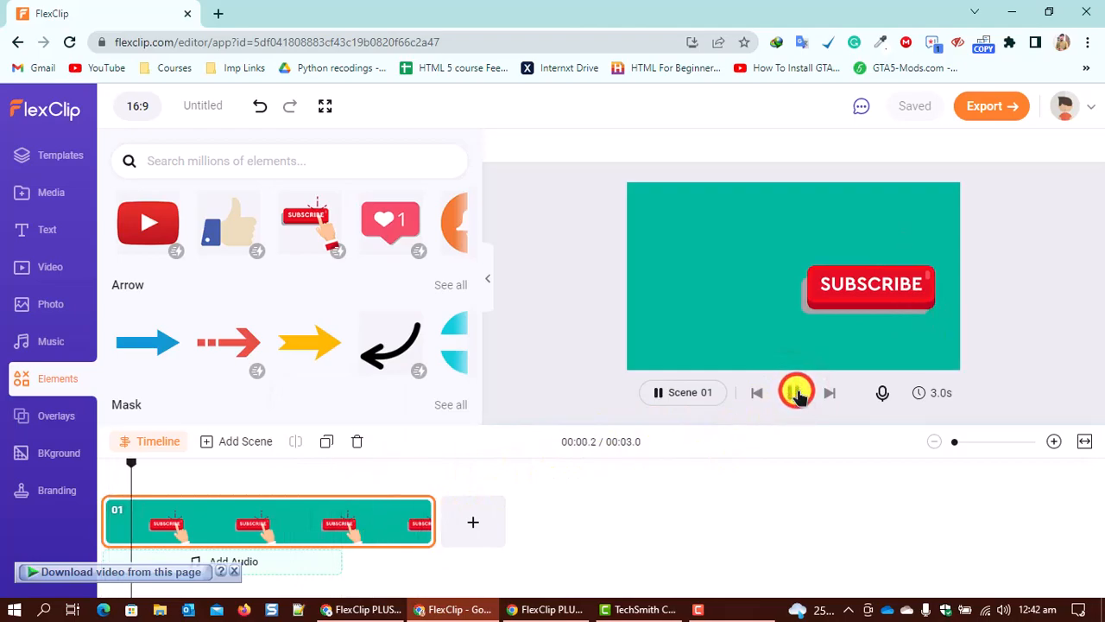
click(796, 393)
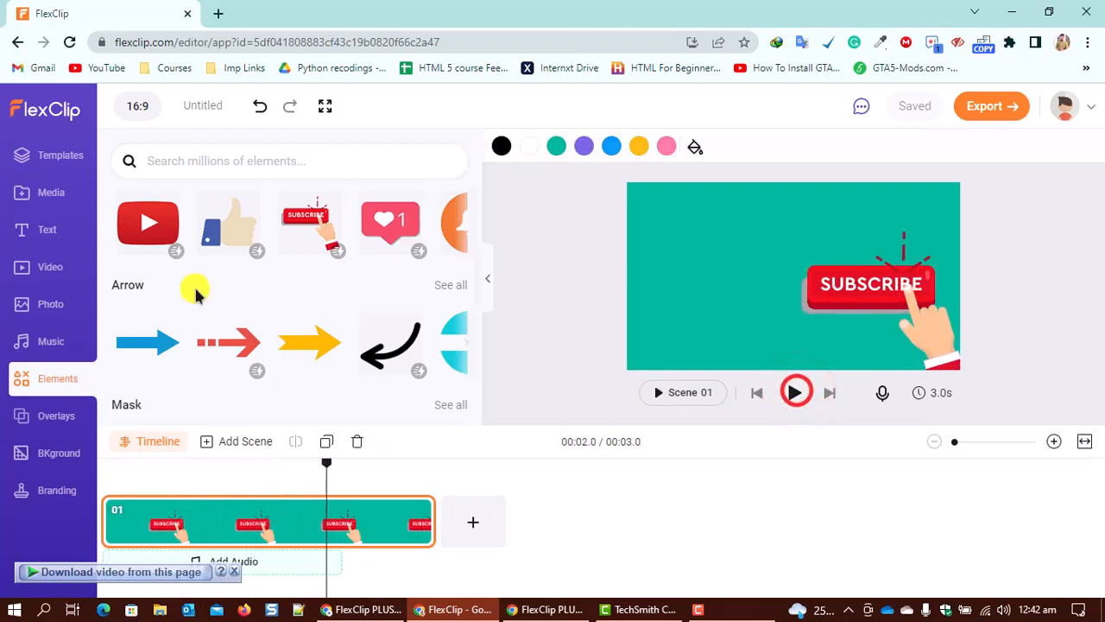
scroll(225, 311, down, 3)
scroll(184, 326, up, 3)
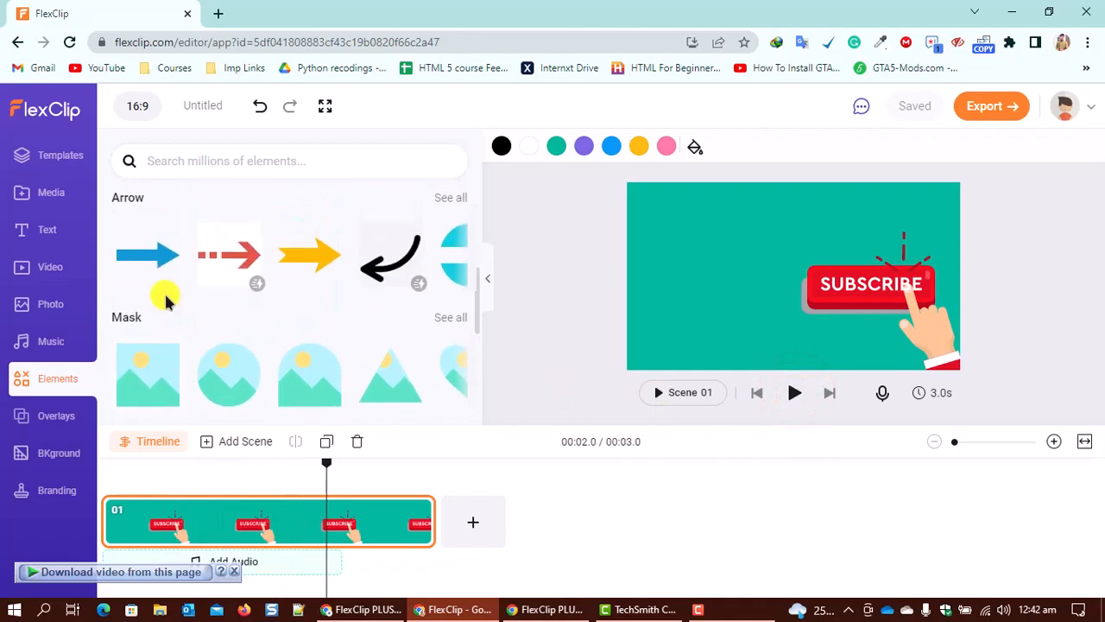
right_click(148, 251)
click(174, 263)
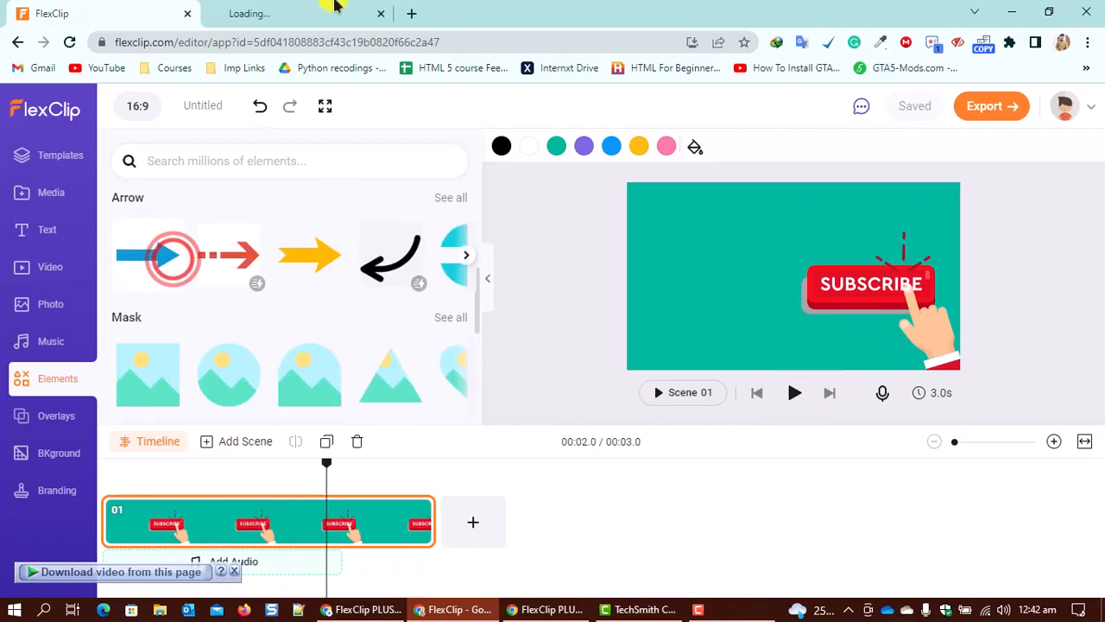
click(377, 13)
Step: Add the solid blue arrow element to the scene and move it to the upper left of the canvas
click(174, 240)
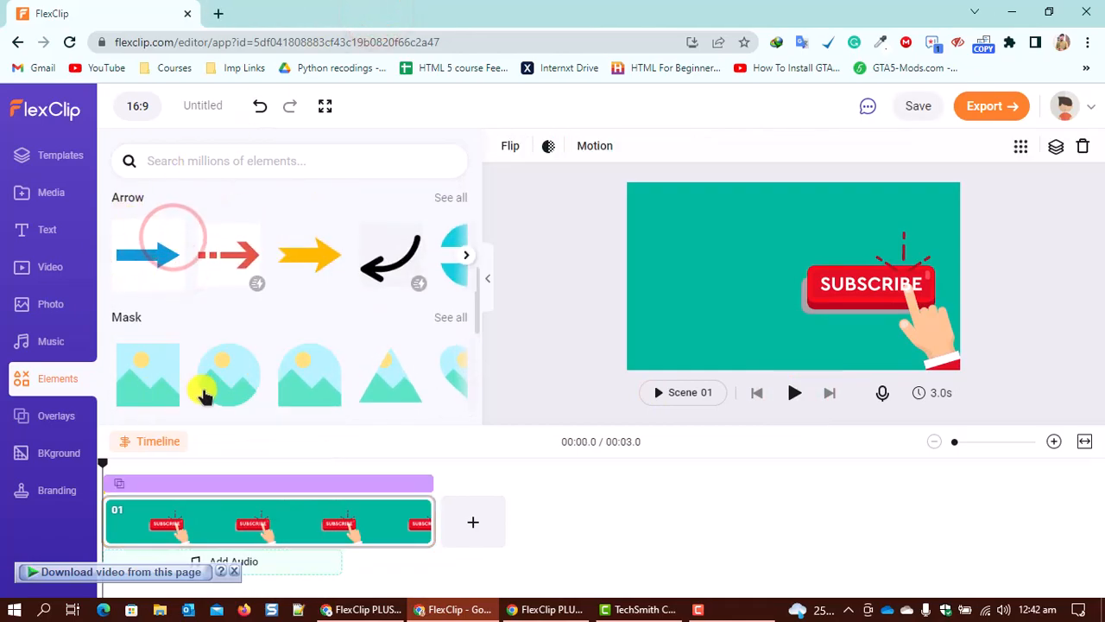
drag(793, 278, 662, 237)
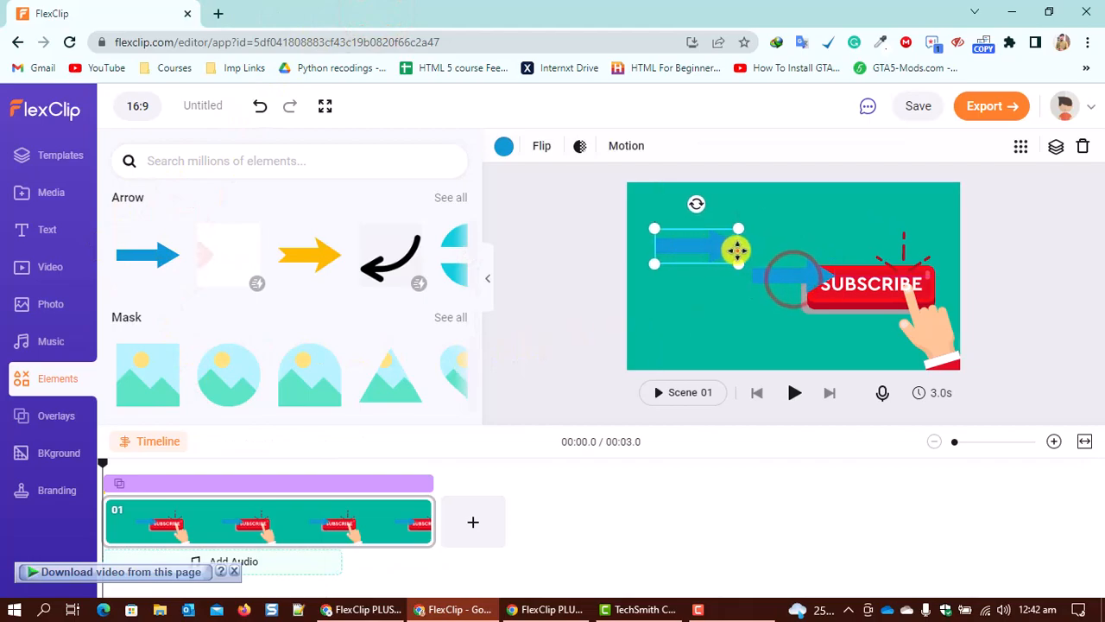
Step: Enlarge the blue arrow until its tip overlaps the Subscribe button and apply the Tumble motion preset to it
drag(740, 264, 855, 316)
click(636, 156)
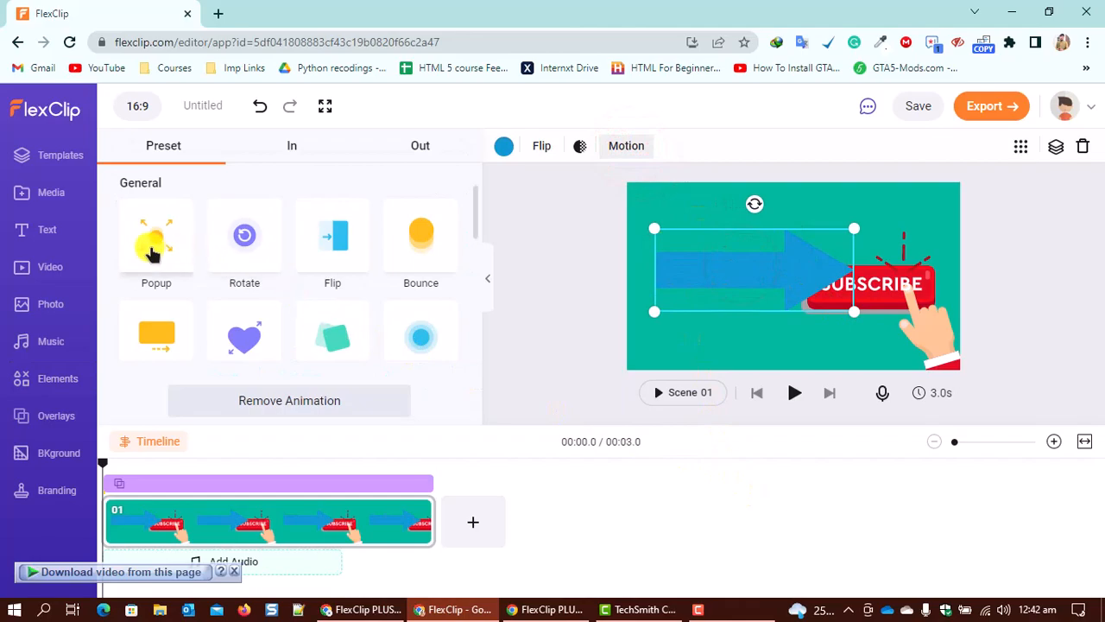
scroll(141, 338, down, 2)
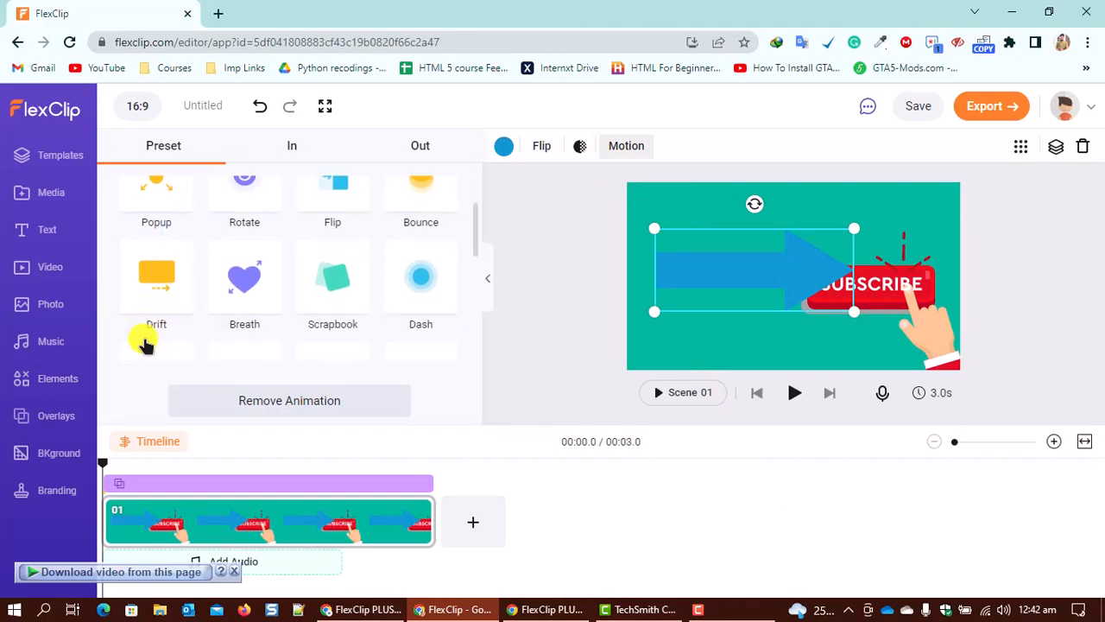
click(245, 293)
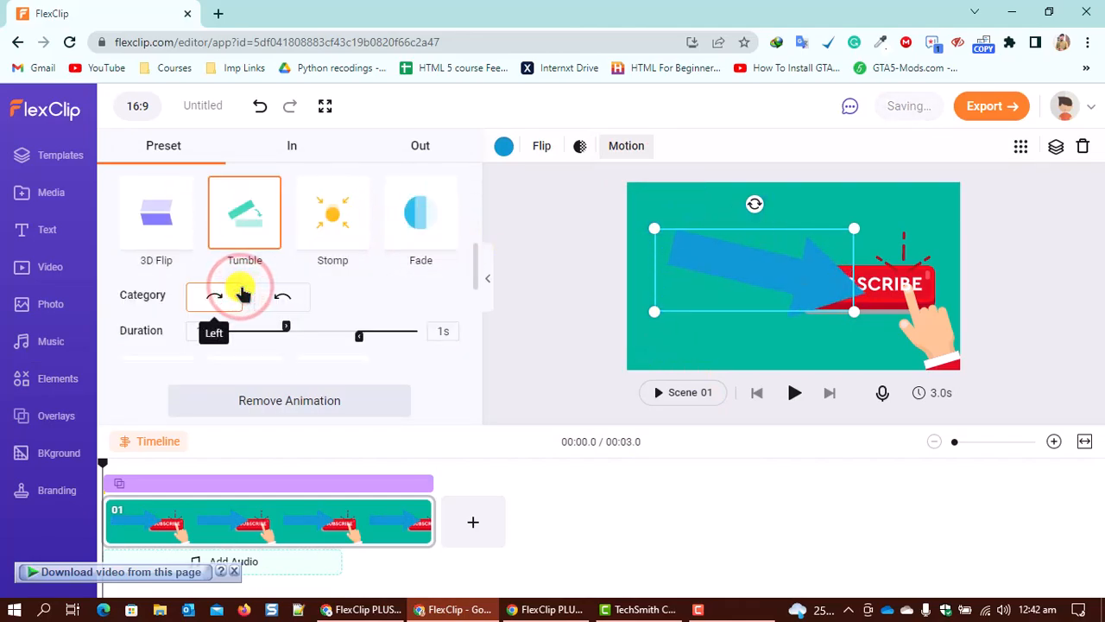
scroll(334, 360, down, 3)
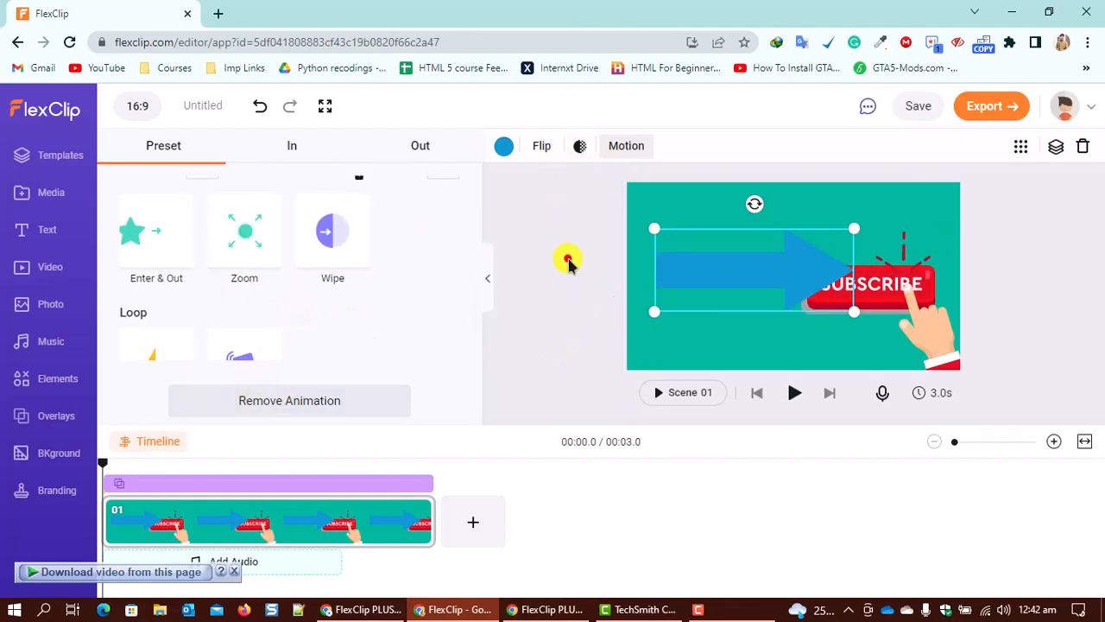
click(567, 257)
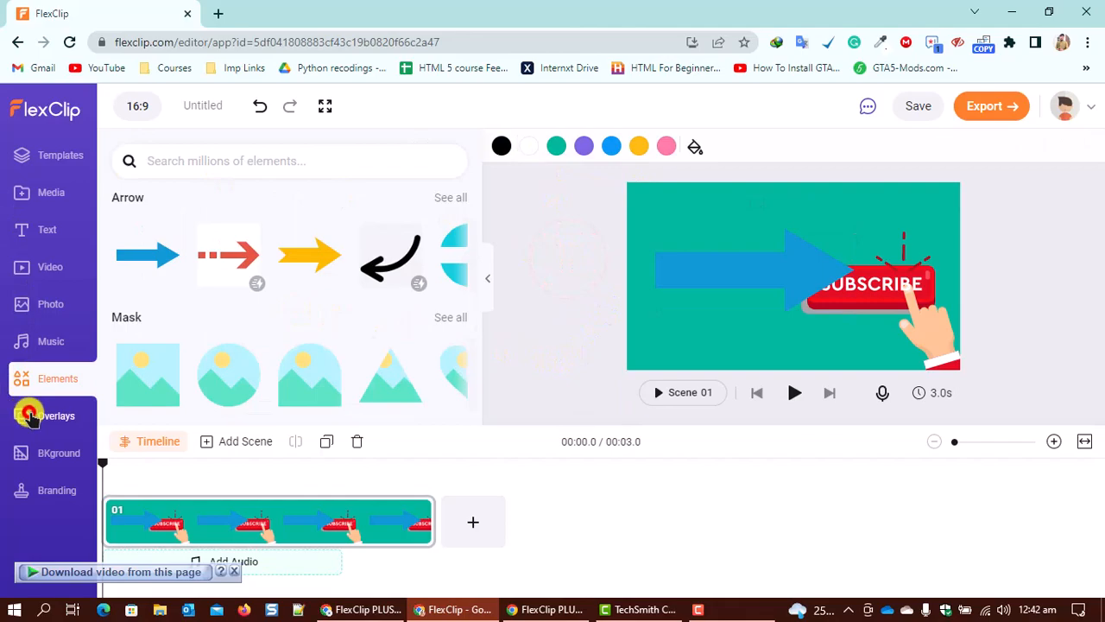
Step: Add the "Brand Name Here" logo overlay to the scene and play it, pausing at about 1.8 s
click(31, 416)
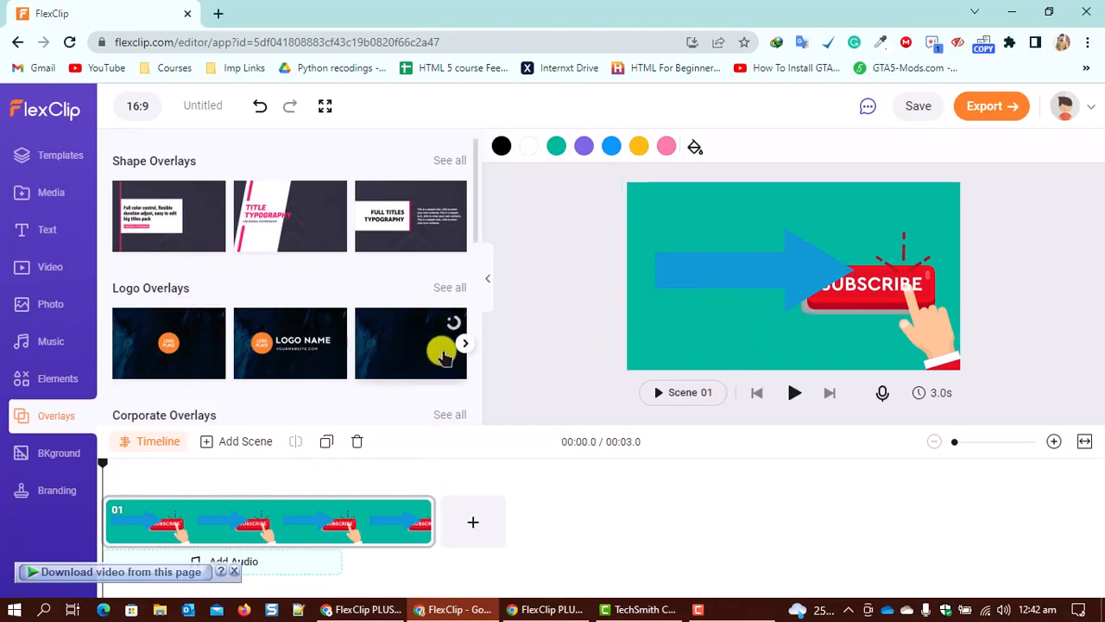
click(397, 367)
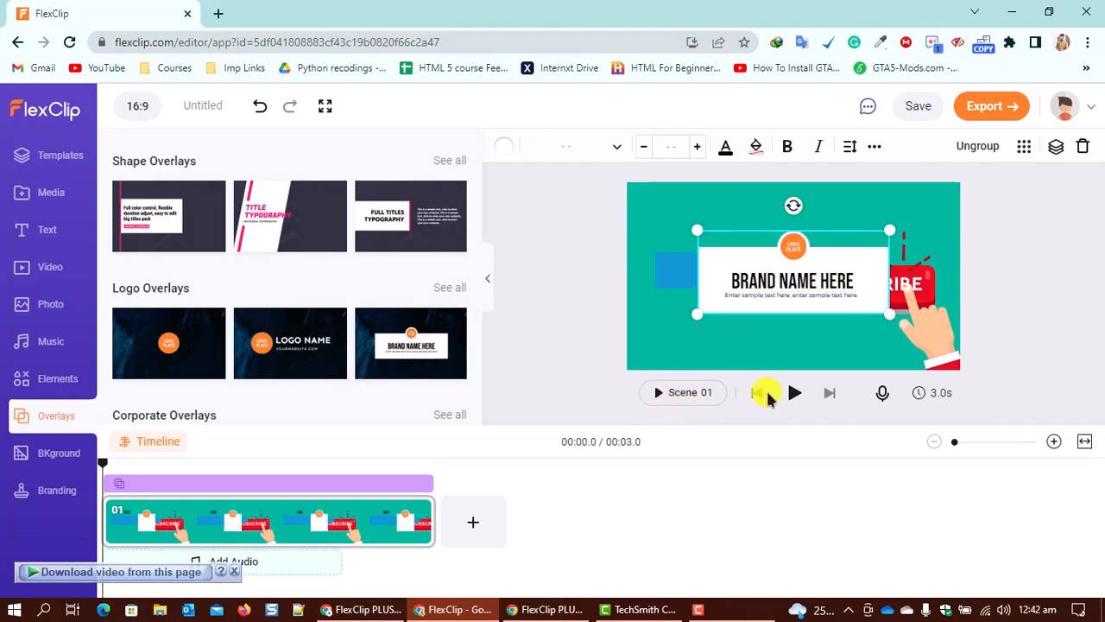
click(791, 392)
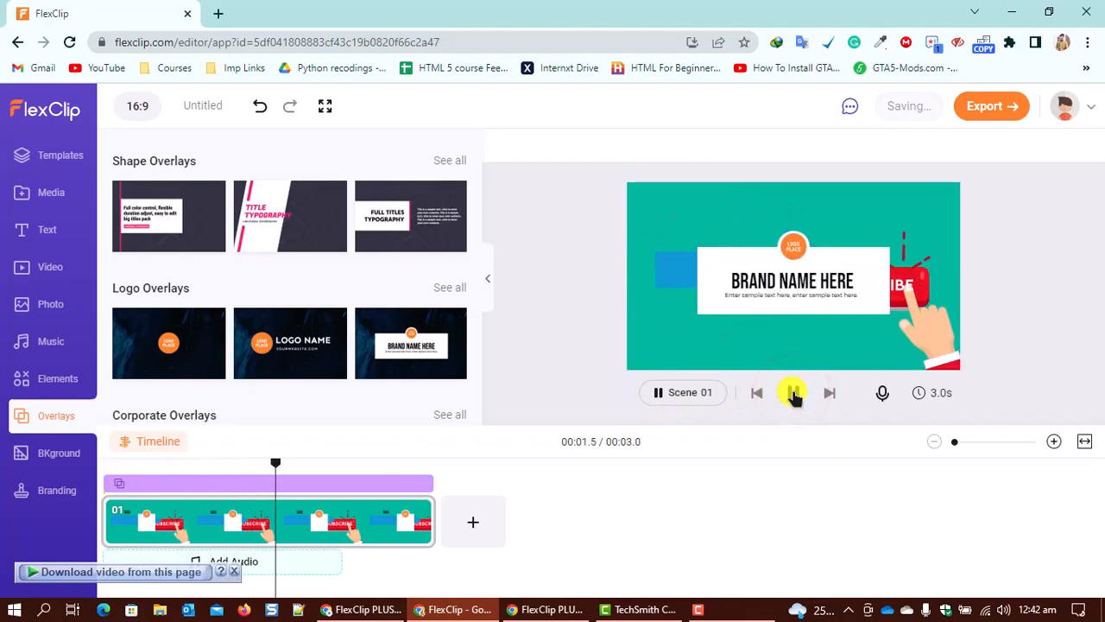
click(790, 391)
Step: Look through the background categories and the text branding options
click(54, 453)
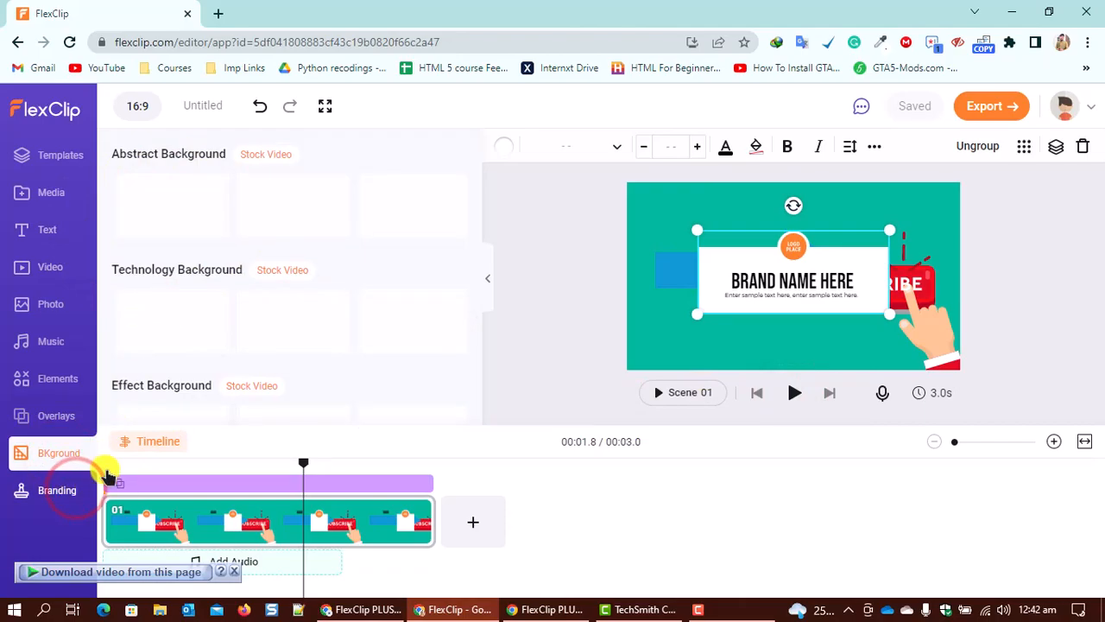
click(54, 490)
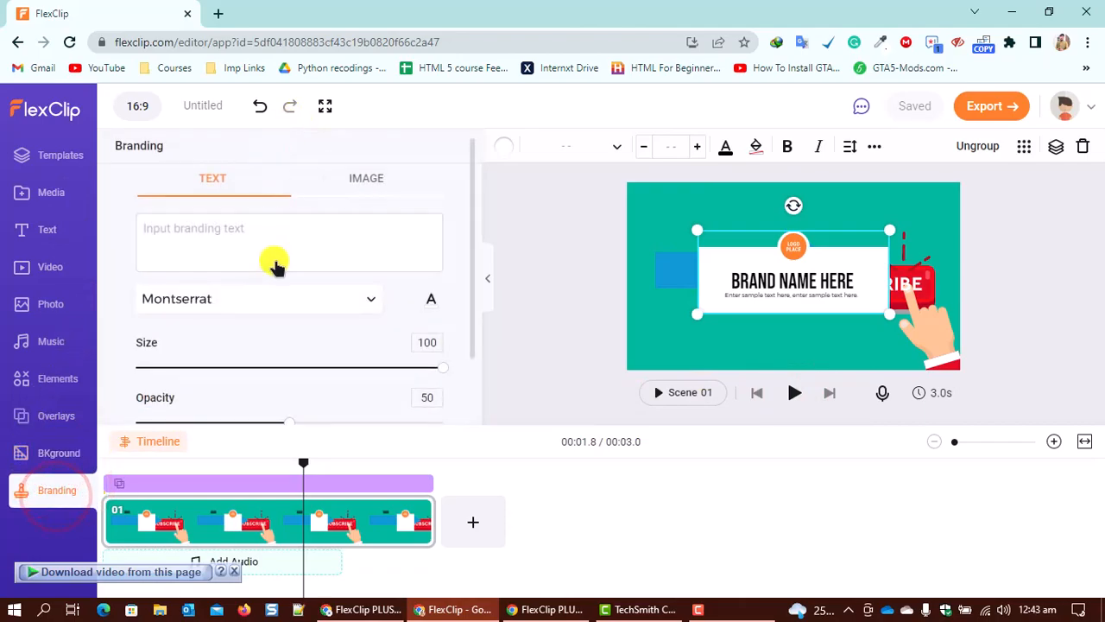
scroll(273, 261, down, 1)
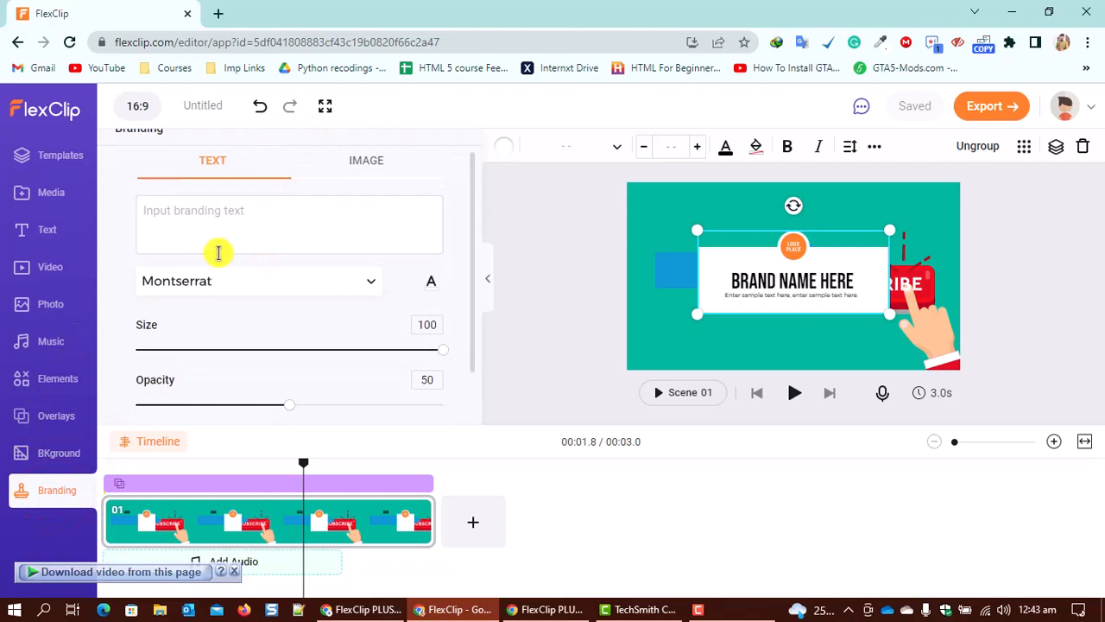
scroll(253, 251, up, 1)
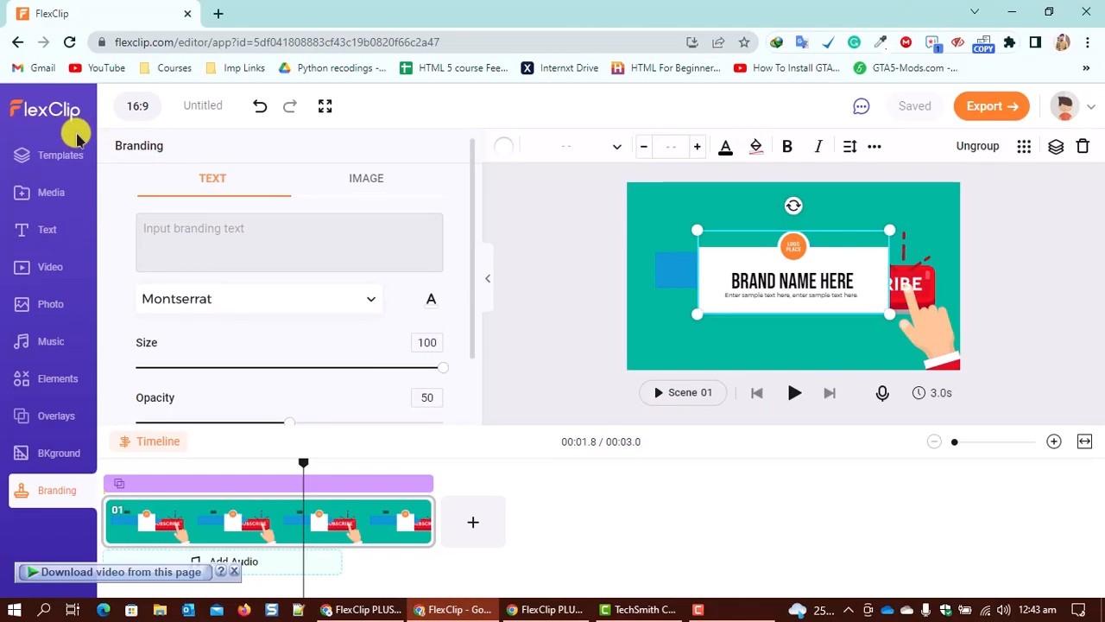
Step: Switch to the FlexClip PLUS PLAN giveaway page and review its prize details and entry form
click(345, 609)
scroll(195, 236, up, 4)
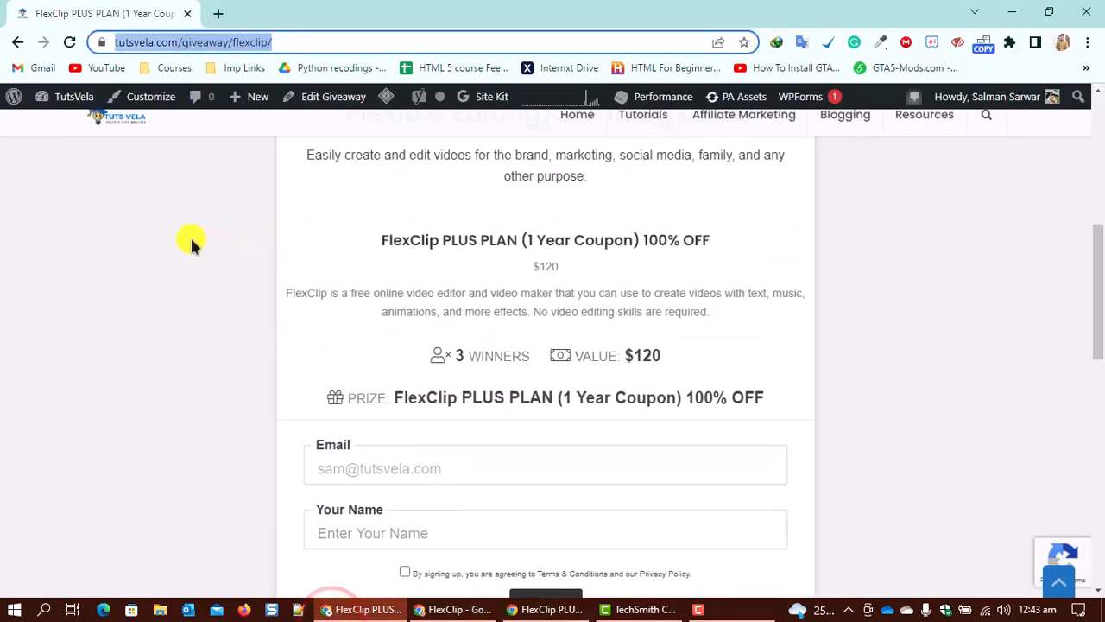
scroll(137, 209, up, 4)
scroll(217, 337, down, 3)
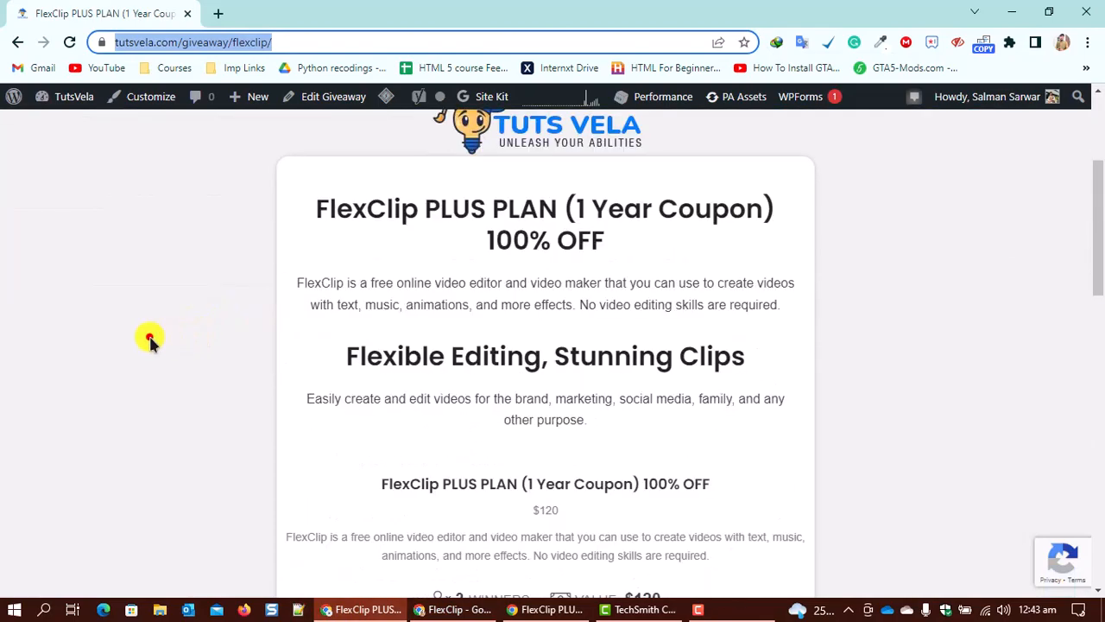
click(150, 337)
scroll(402, 221, down, 2)
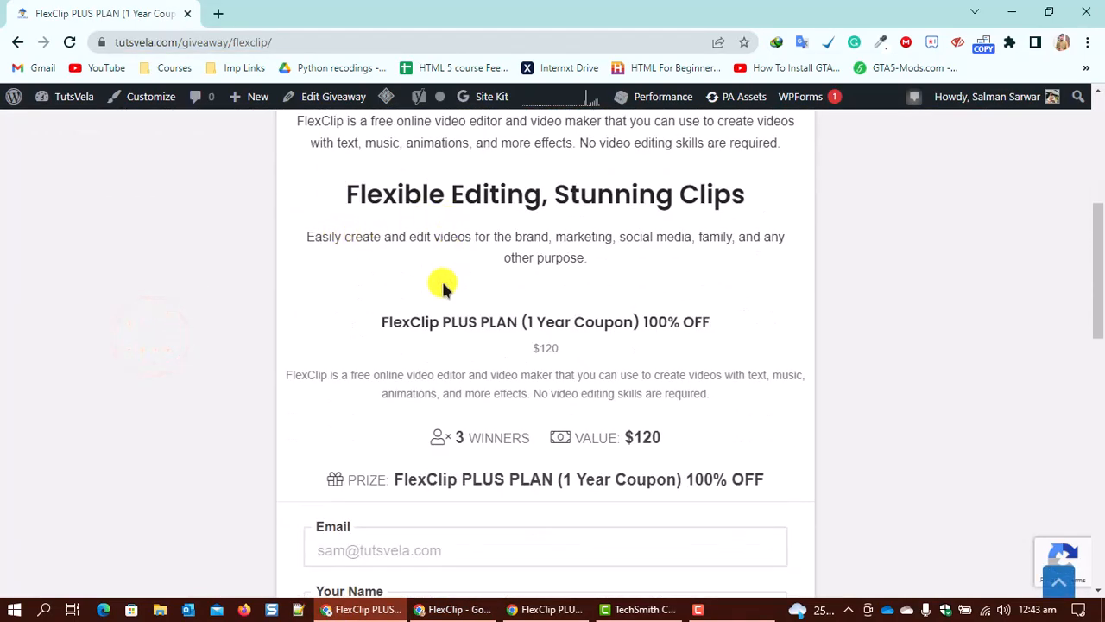
click(524, 426)
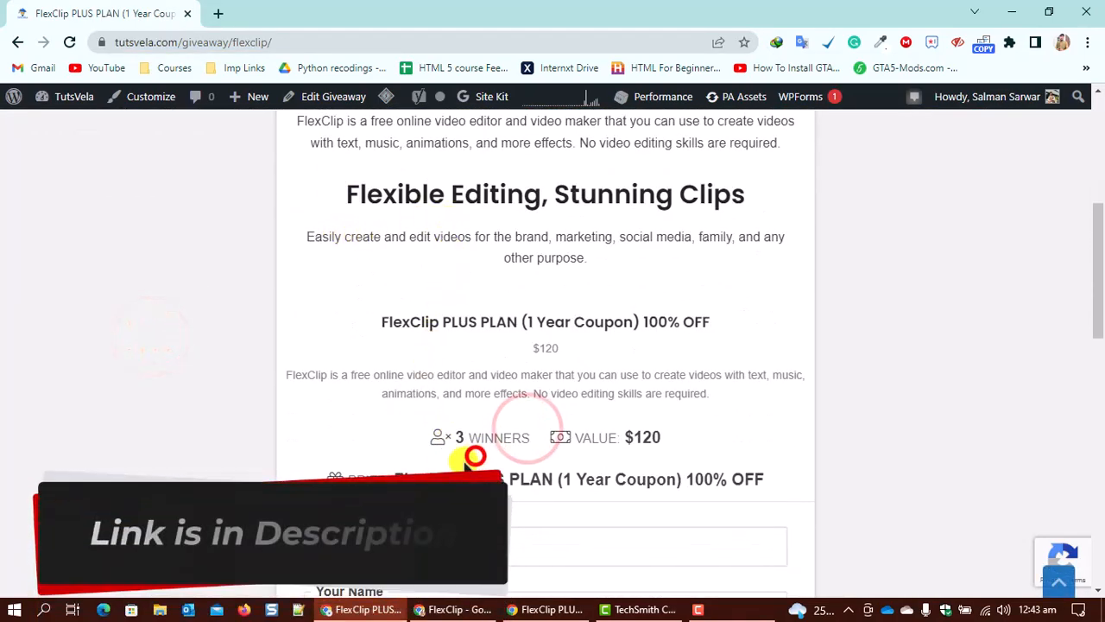
scroll(349, 449, down, 3)
click(370, 304)
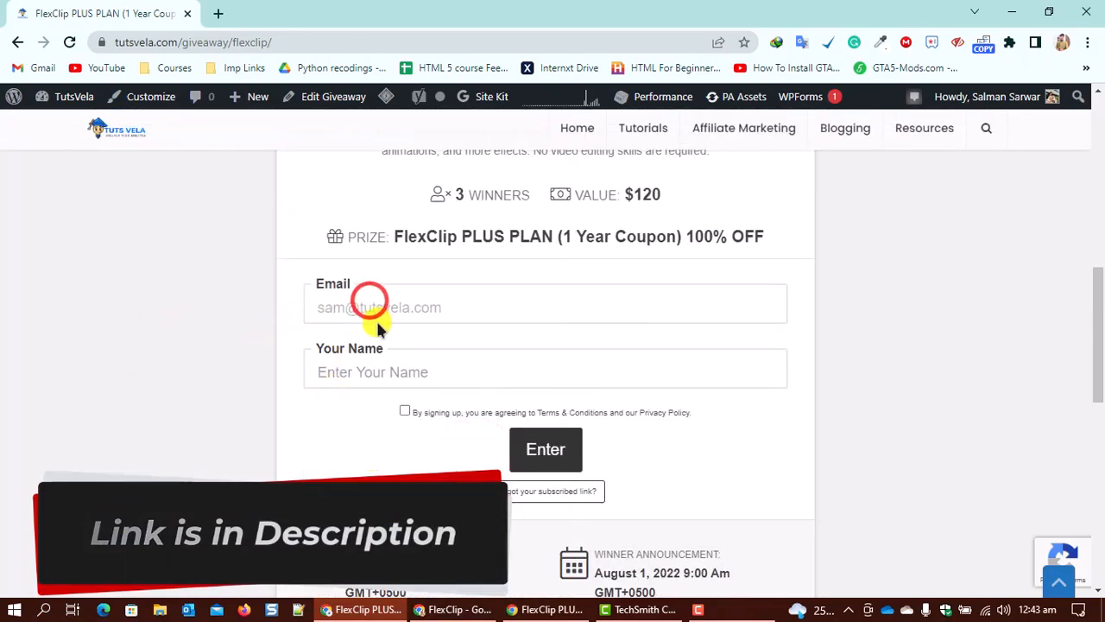
Step: In the guest browser window, fill in the giveaway form with the entrant's email and full name, and submit the entry
click(551, 610)
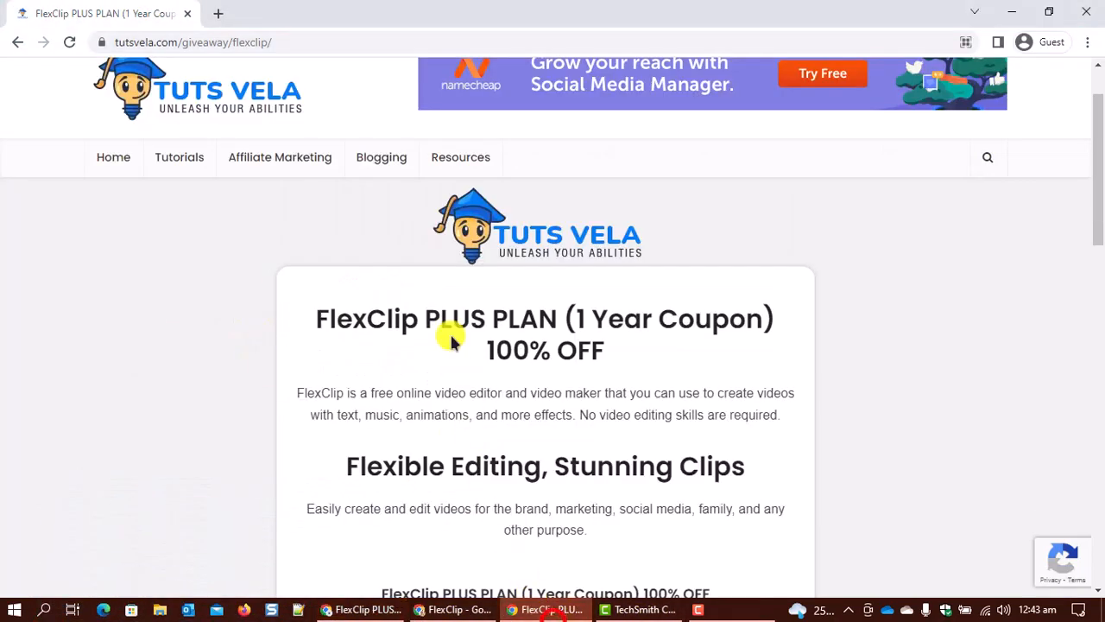
scroll(269, 212, down, 5)
click(389, 343)
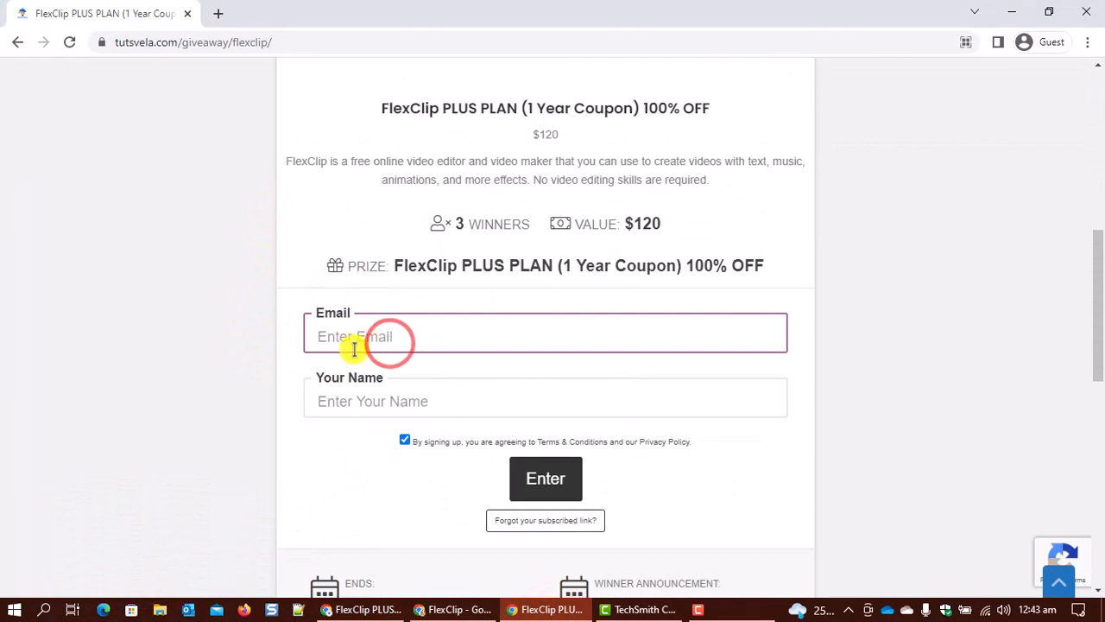
text(sami)
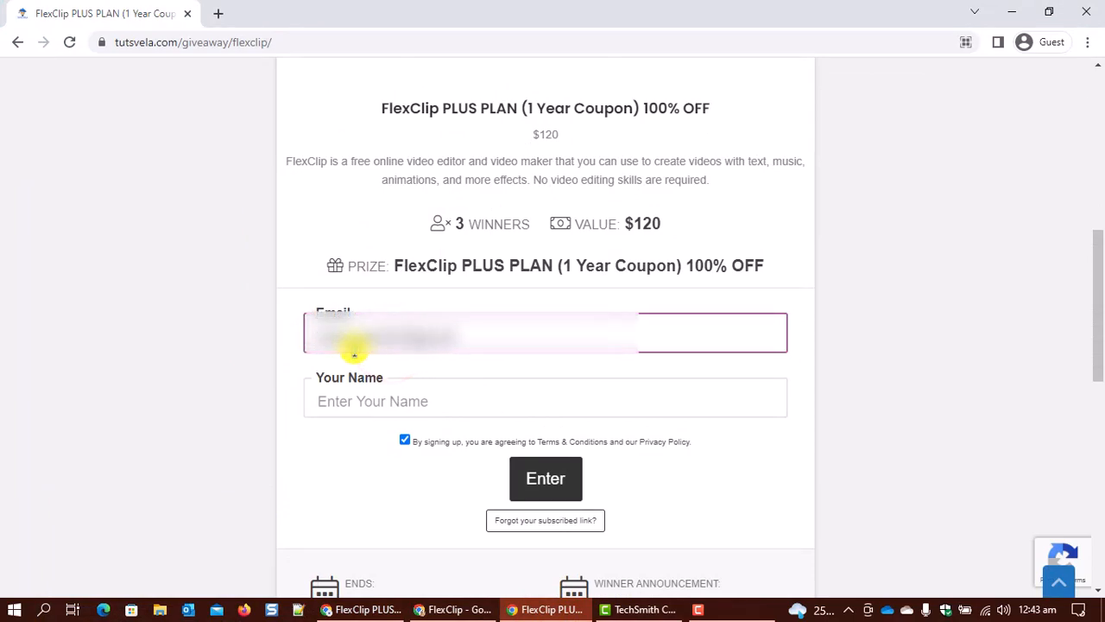
key(Tab)
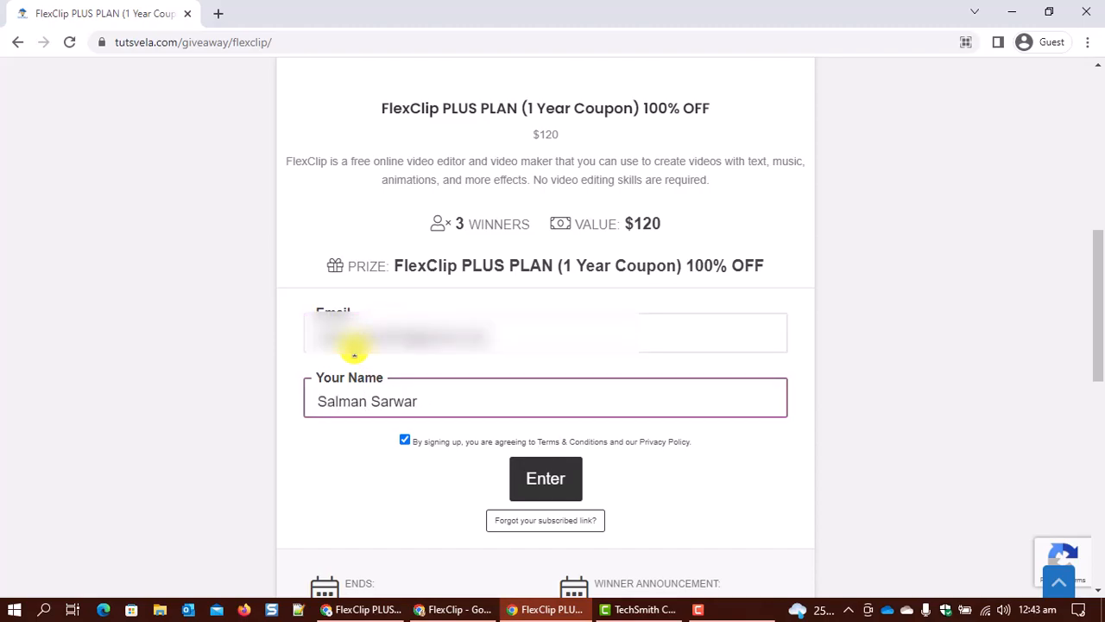
click(566, 471)
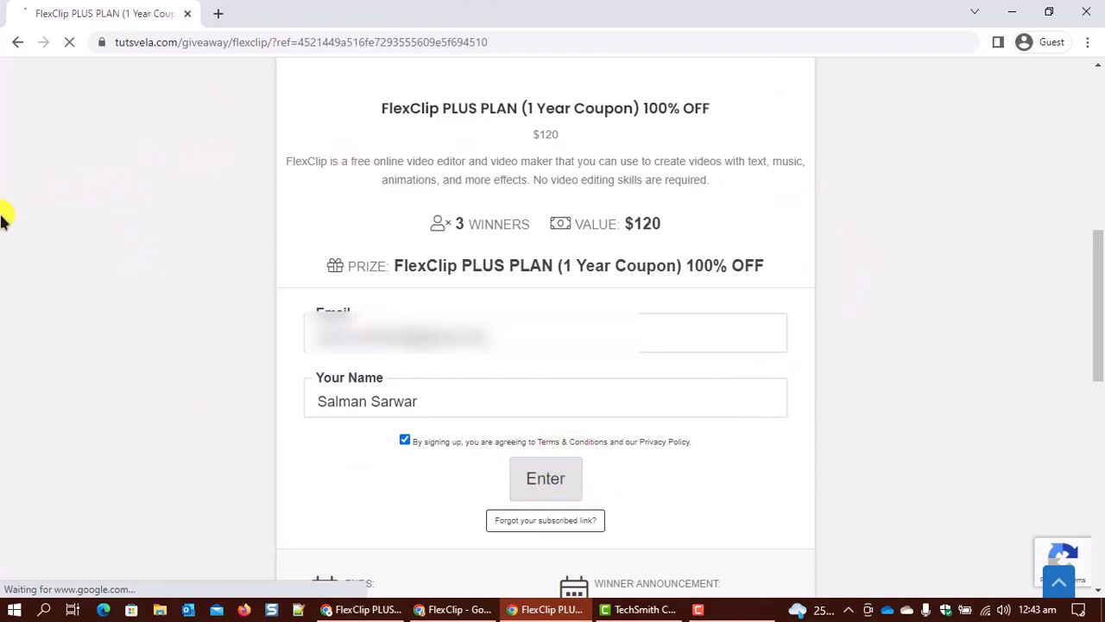
Step: Examine the current entry count and the account activation notice on the submitted giveaway page
scroll(226, 235, down, 3)
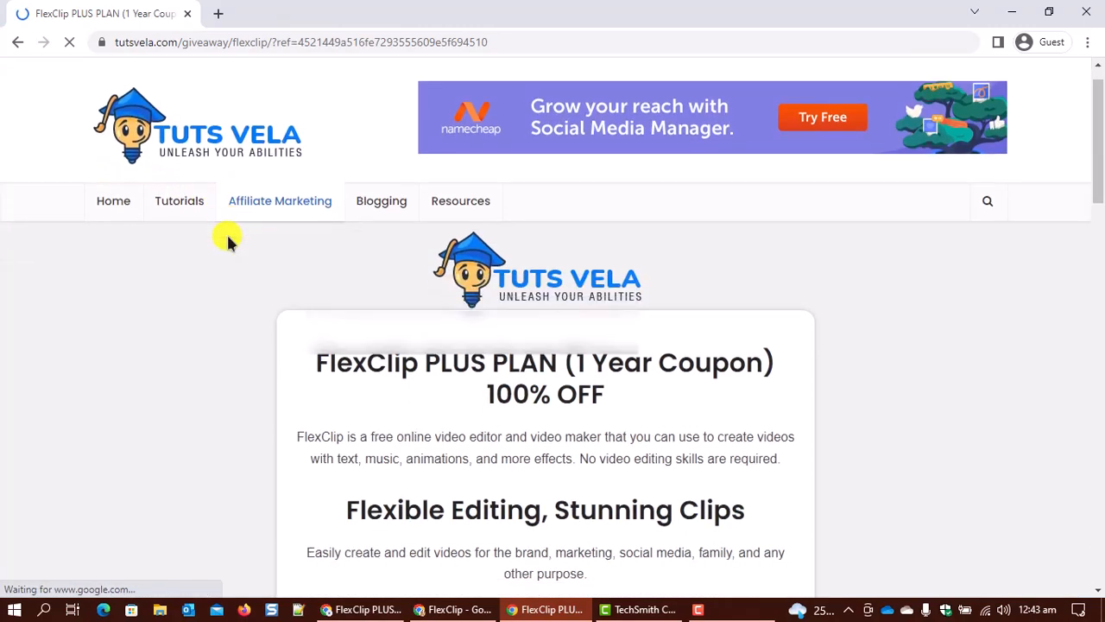
scroll(557, 358, down, 2)
scroll(562, 394, down, 2)
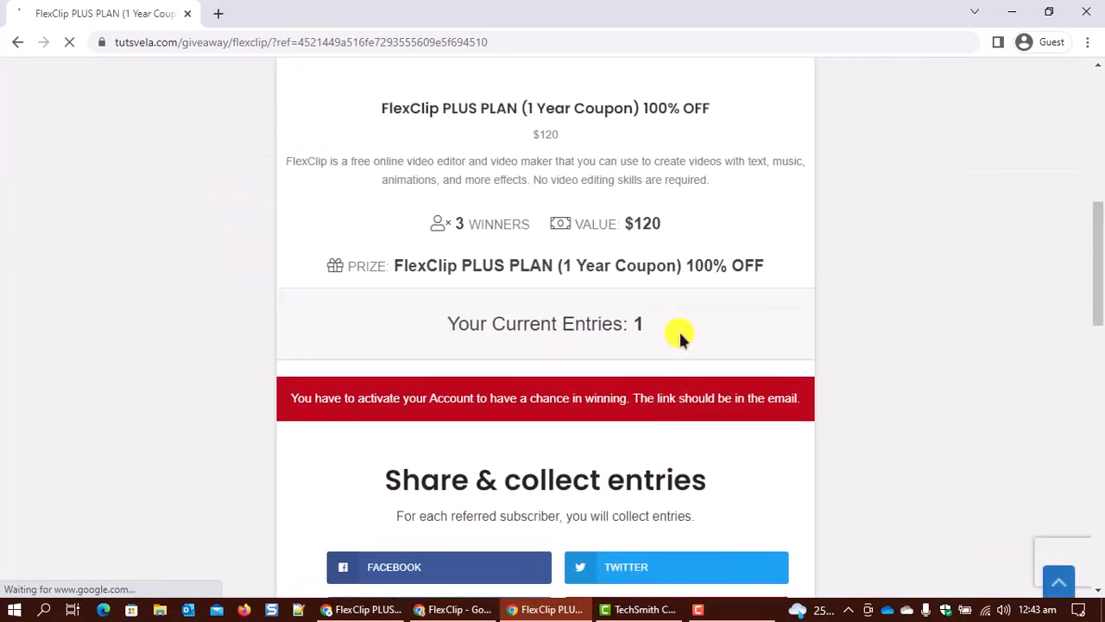
drag(646, 323, 576, 328)
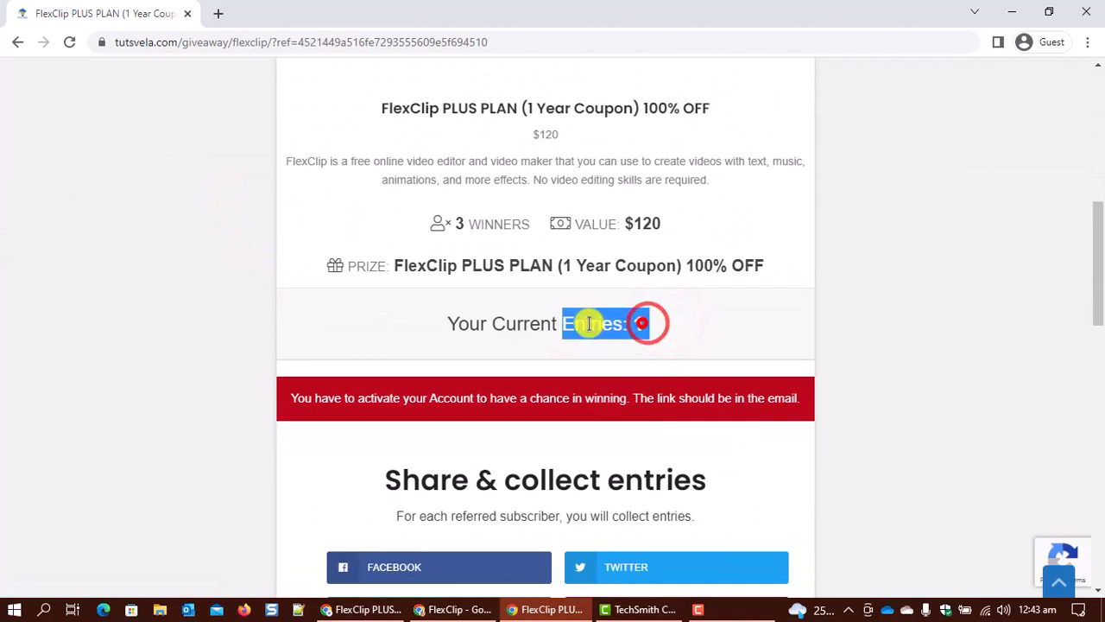
click(683, 330)
drag(295, 398, 797, 398)
click(1046, 43)
click(1045, 43)
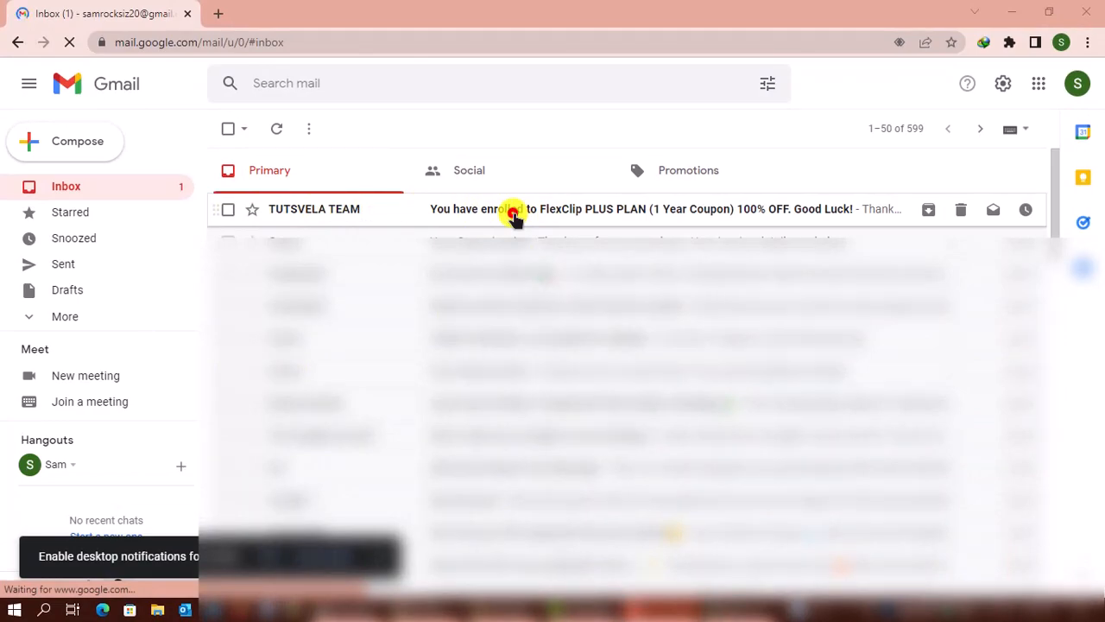
Step: Open the giveaway enrollment email from the TUTSVELA TEAM in Gmail and examine its entry and activation links
click(513, 215)
scroll(513, 214, down, 2)
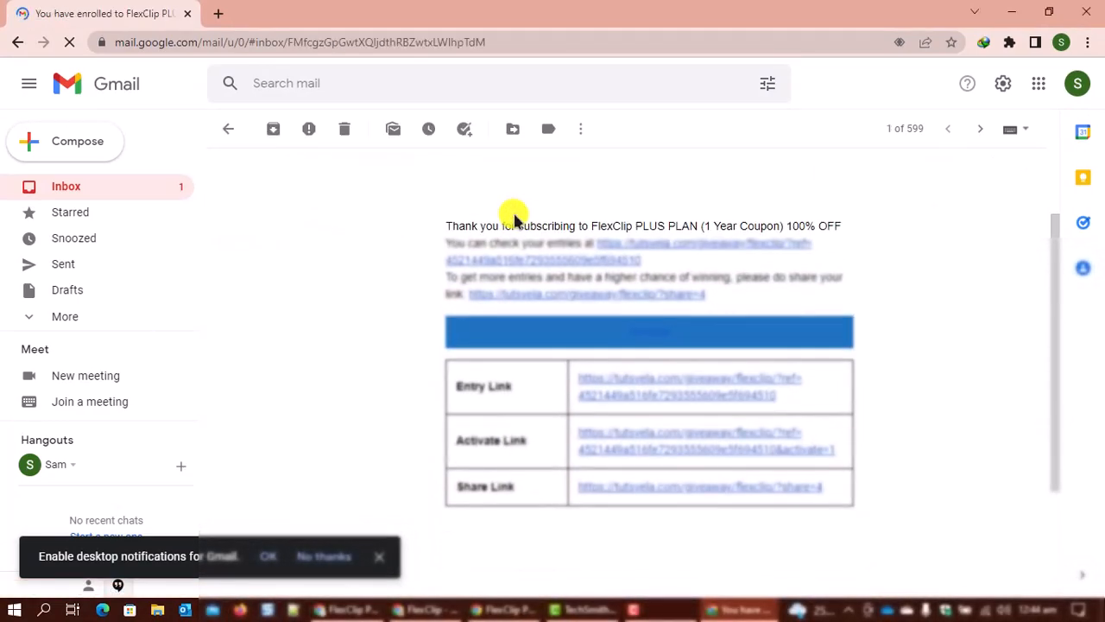
drag(442, 284, 510, 287)
click(760, 351)
scroll(691, 350, down, 2)
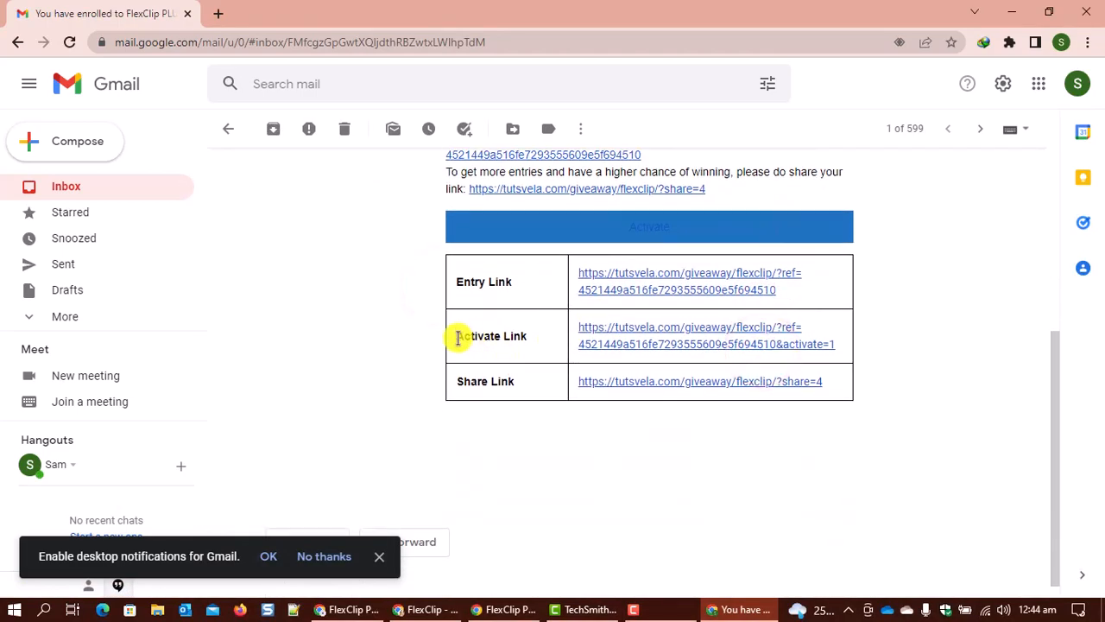
drag(461, 338, 538, 343)
click(550, 337)
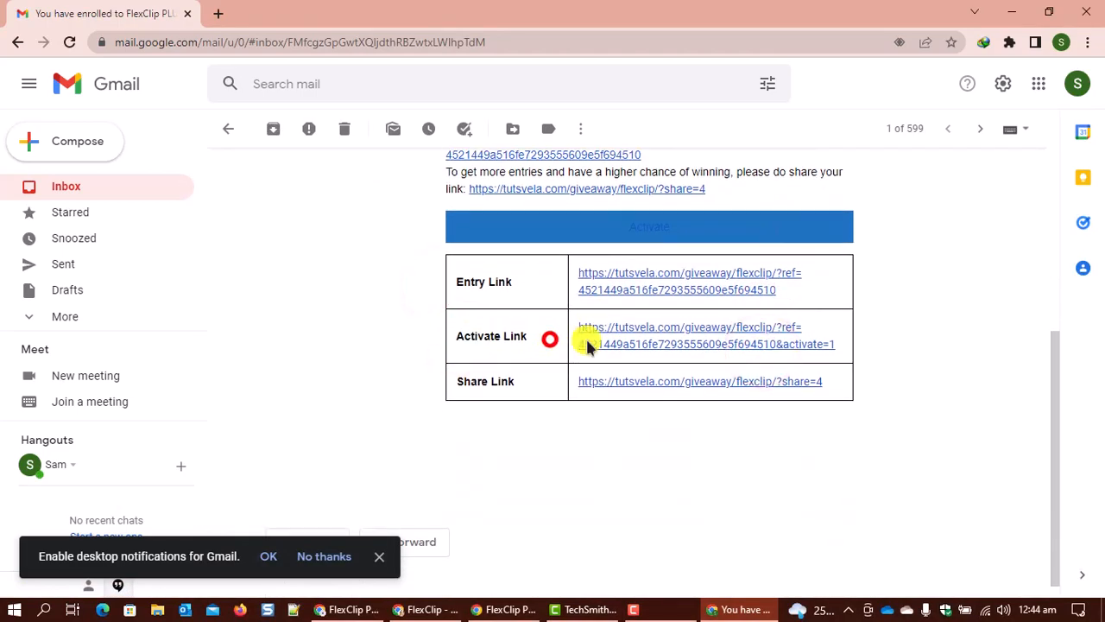
Step: Open the email's activation link in a new tab to activate the giveaway entry
right_click(744, 329)
click(763, 340)
click(259, 13)
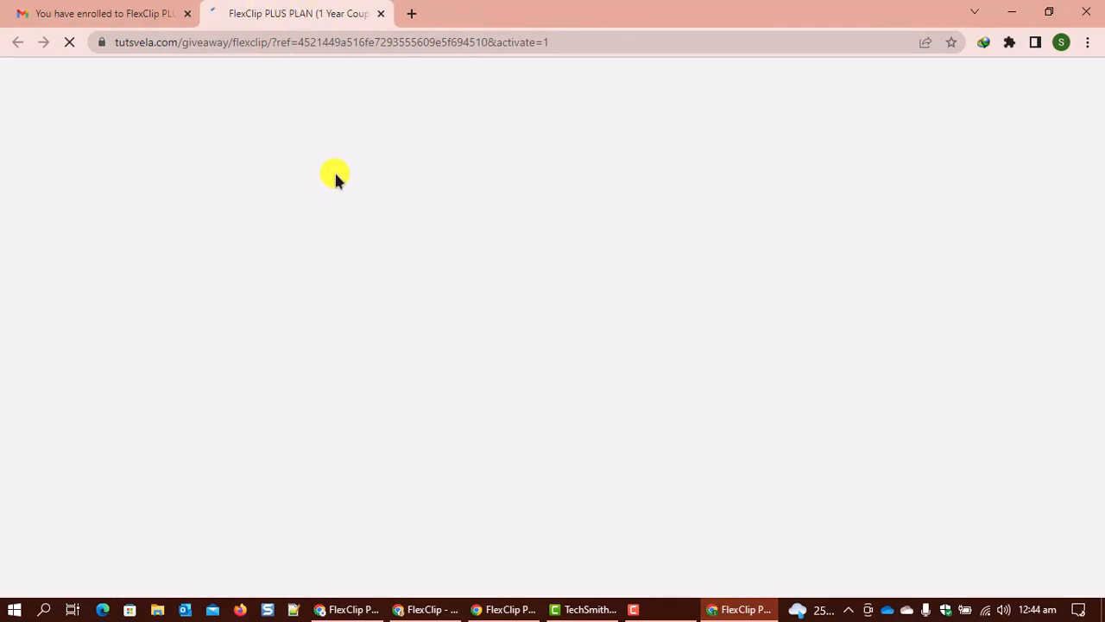
scroll(414, 283, down, 1)
scroll(415, 293, down, 9)
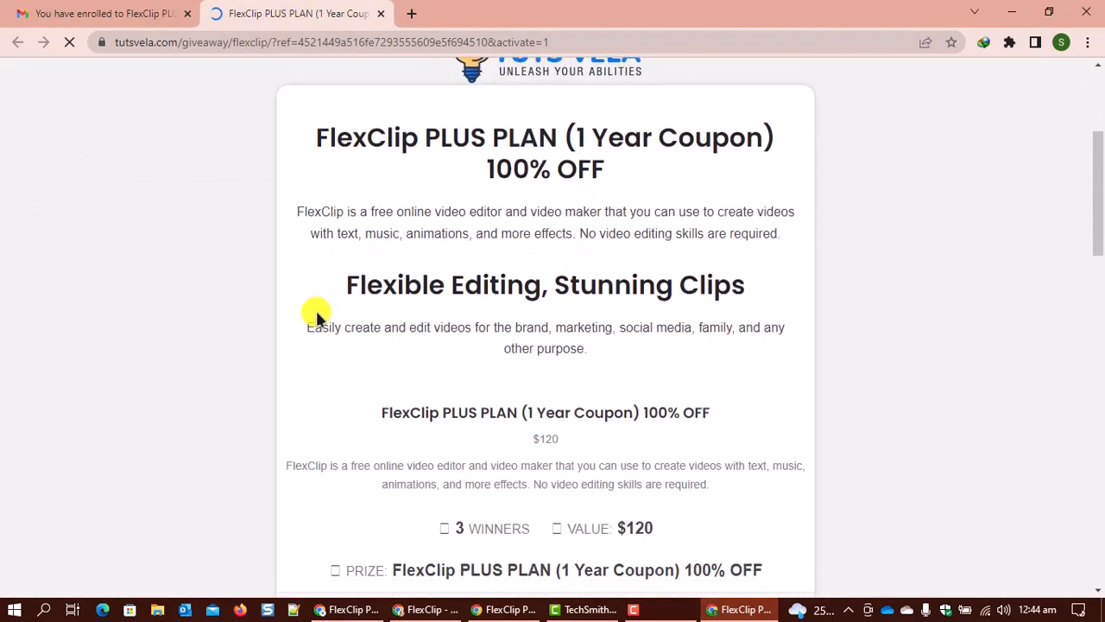
Step: Review the entry count and the Share & collect entries options on the giveaway page, and copy the share link
scroll(427, 313, up, 2)
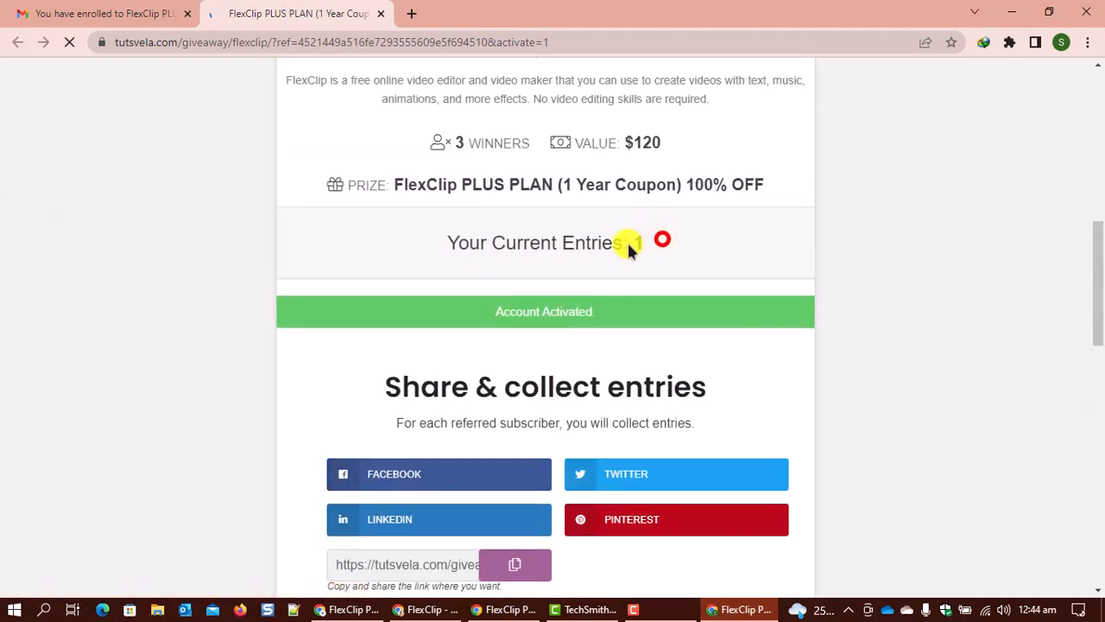
click(766, 297)
scroll(452, 288, down, 2)
drag(368, 218, 708, 224)
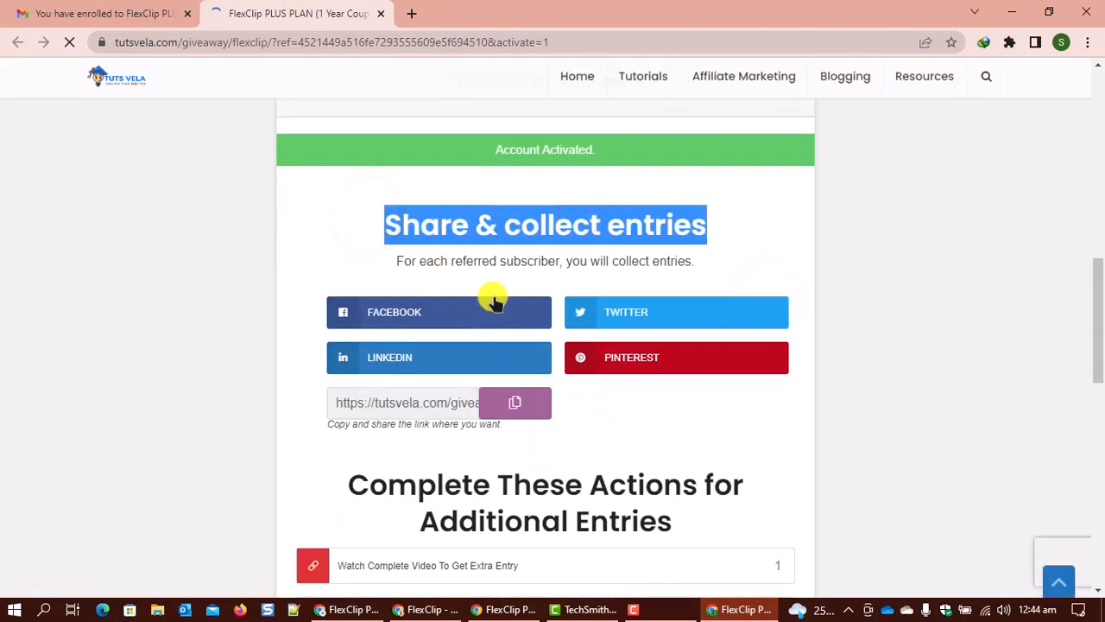
click(488, 411)
Step: Return to the enrollment email and highlight the giveaway share link
click(145, 12)
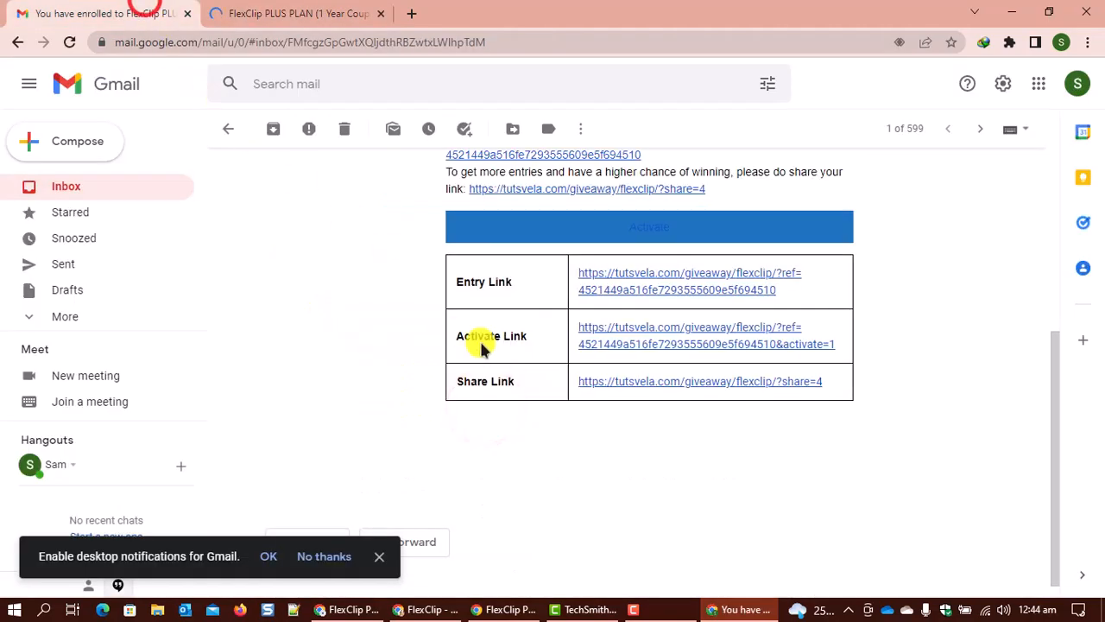
drag(839, 382, 563, 388)
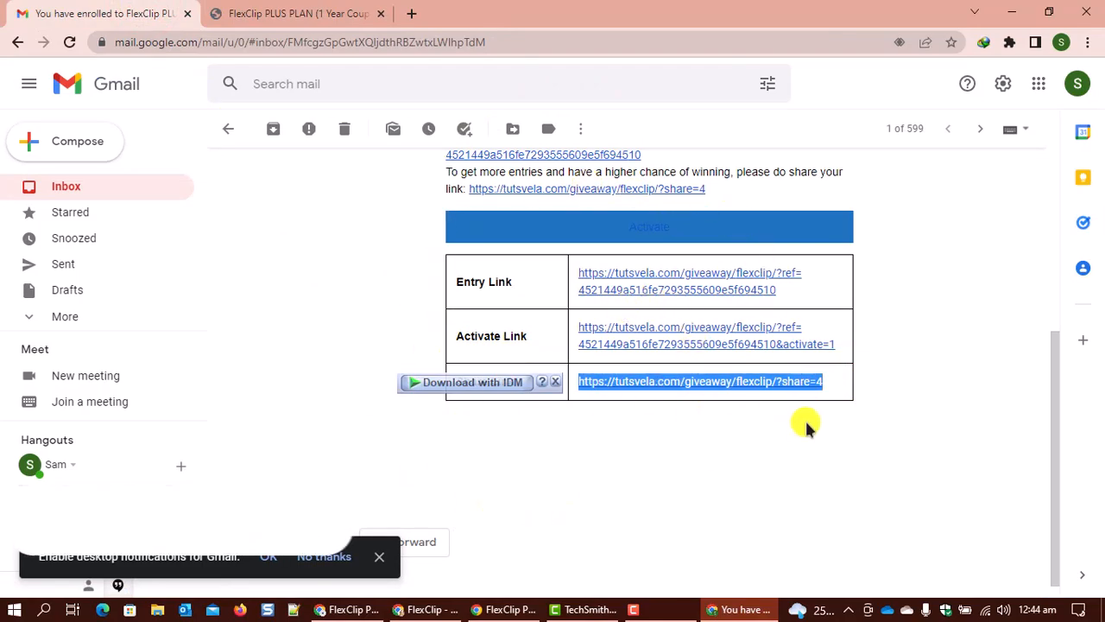
Step: Return to the giveaway page and review the current entry count and the actions offered for additional entries
click(321, 12)
scroll(572, 415, up, 2)
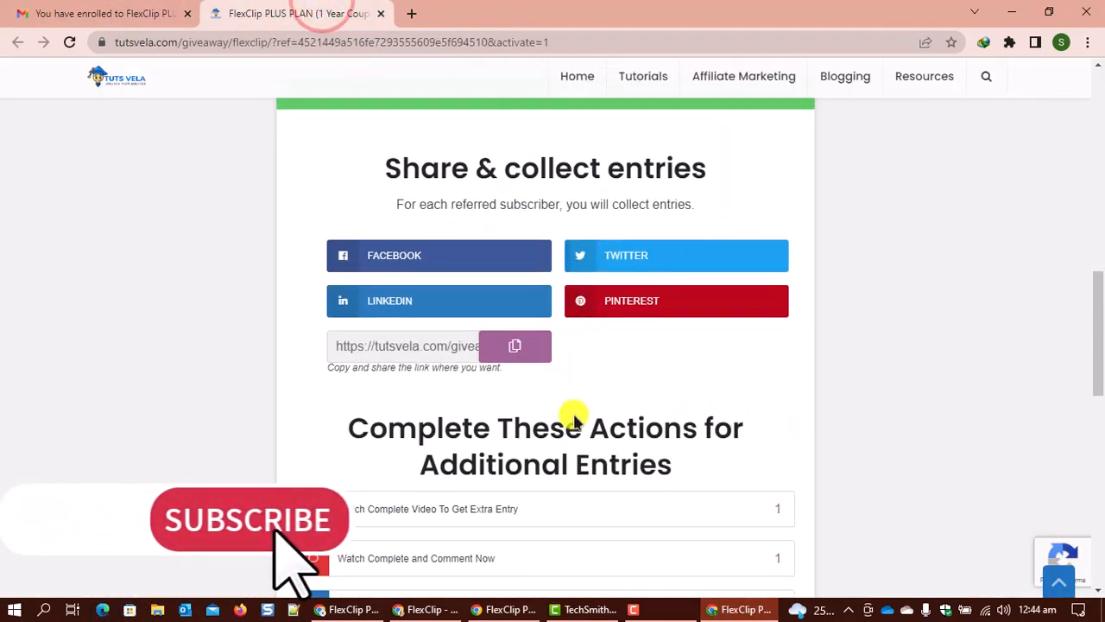
drag(644, 164, 589, 171)
scroll(334, 326, down, 4)
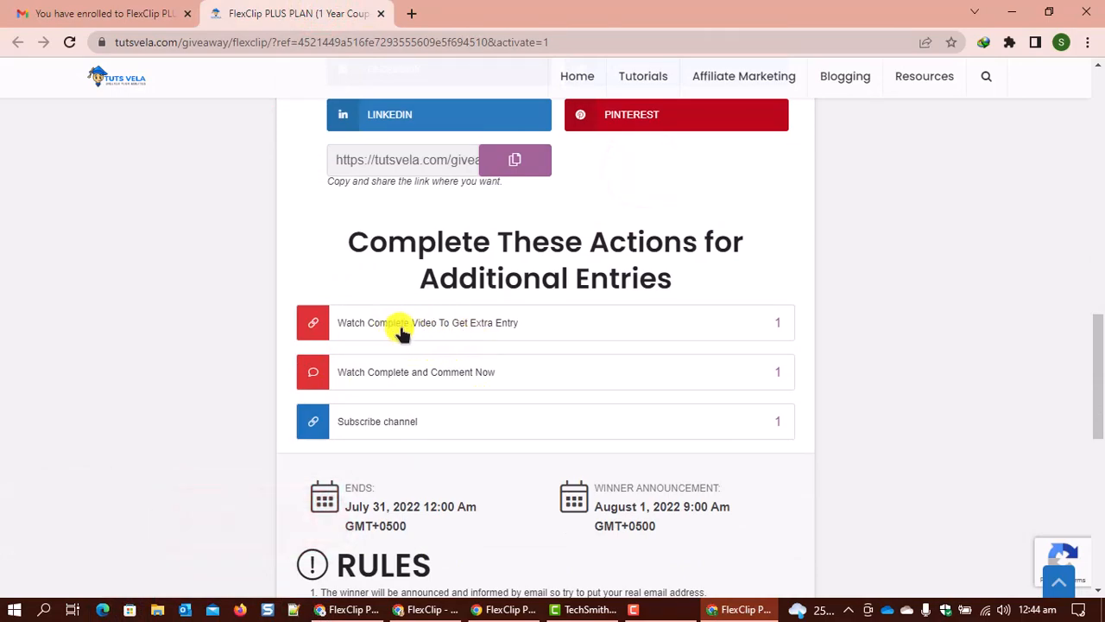
Step: Open the video from the Watch Complete Video To Get Extra Entry action, and close its YouTube tab
right_click(417, 321)
click(396, 318)
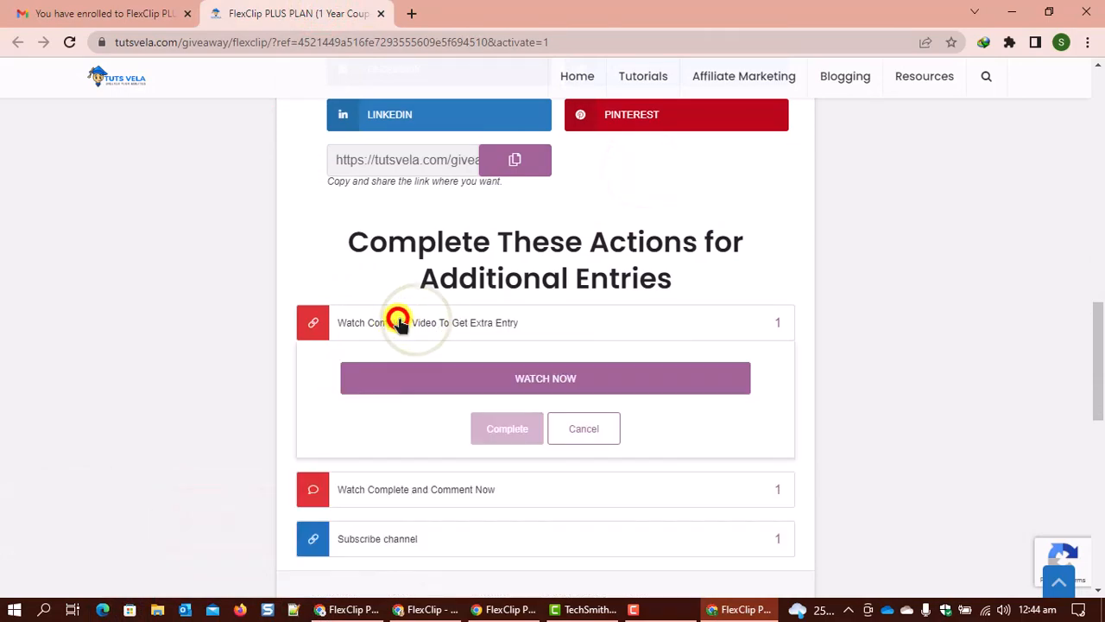
click(537, 380)
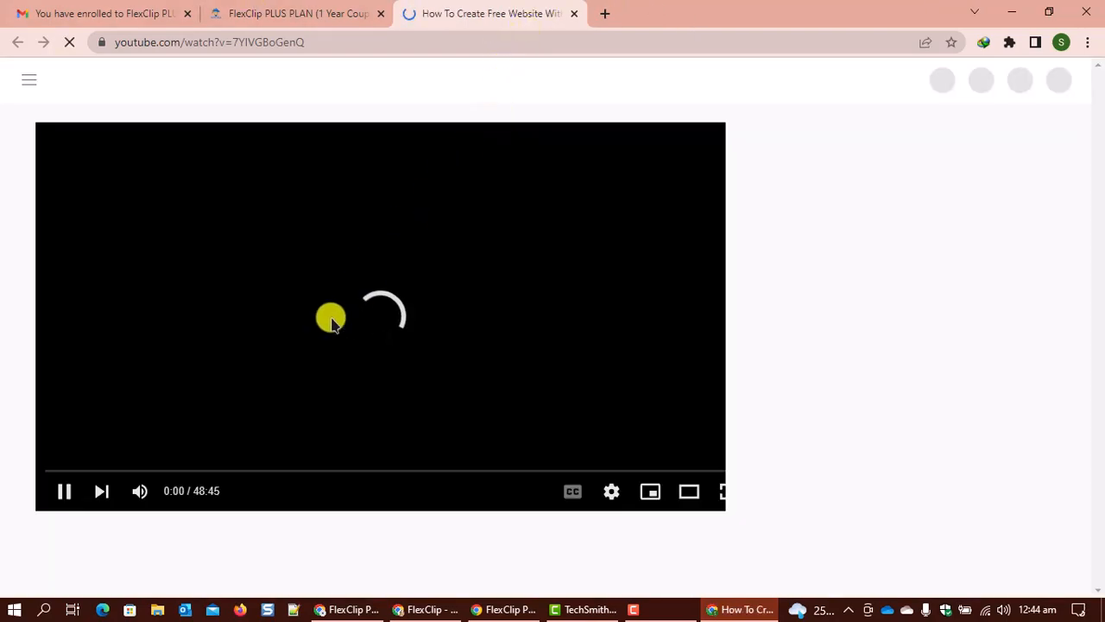
click(575, 14)
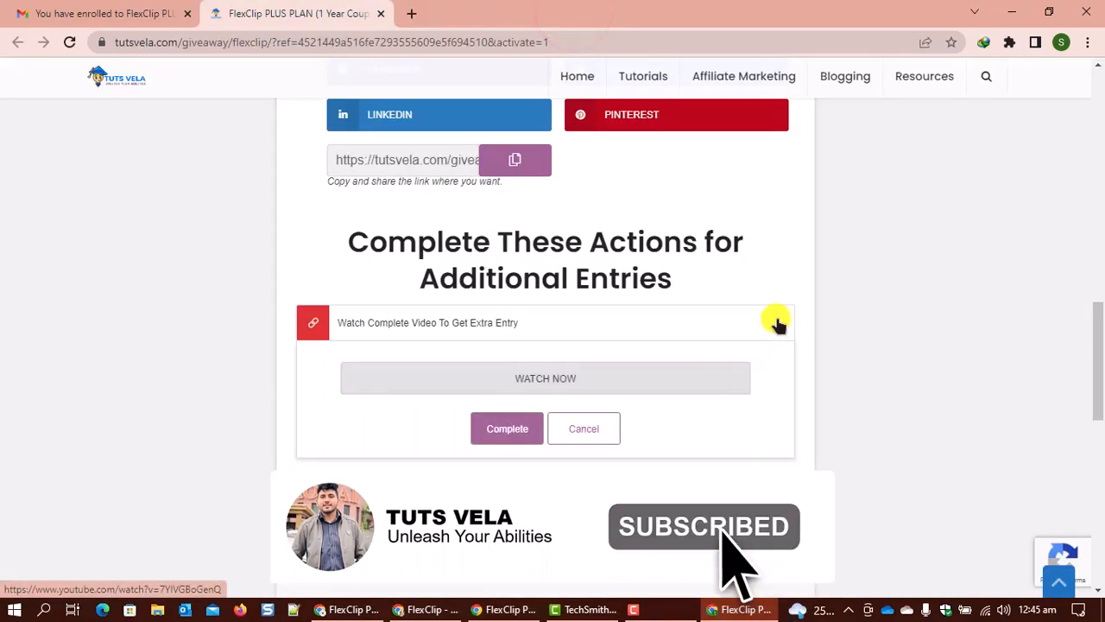
Step: Mark the Watch Complete Video To Get Extra Entry action as complete
scroll(439, 402, down, 2)
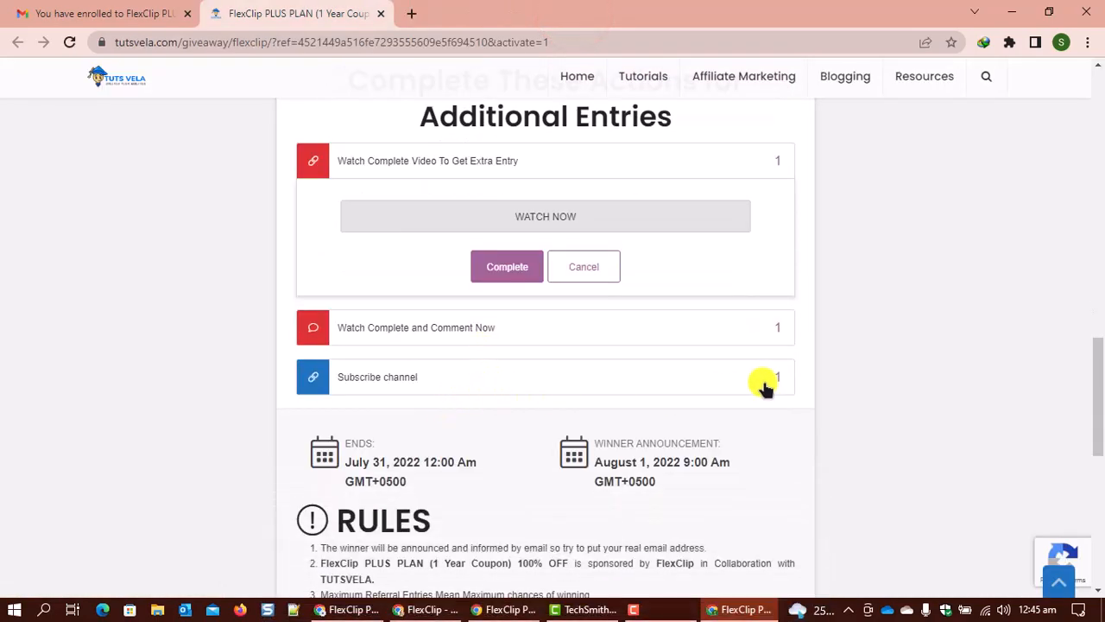
scroll(772, 388, up, 3)
click(520, 410)
Step: Check the current entries number on the giveaway page by highlighting it, and review the winners and prize details
scroll(493, 259, up, 5)
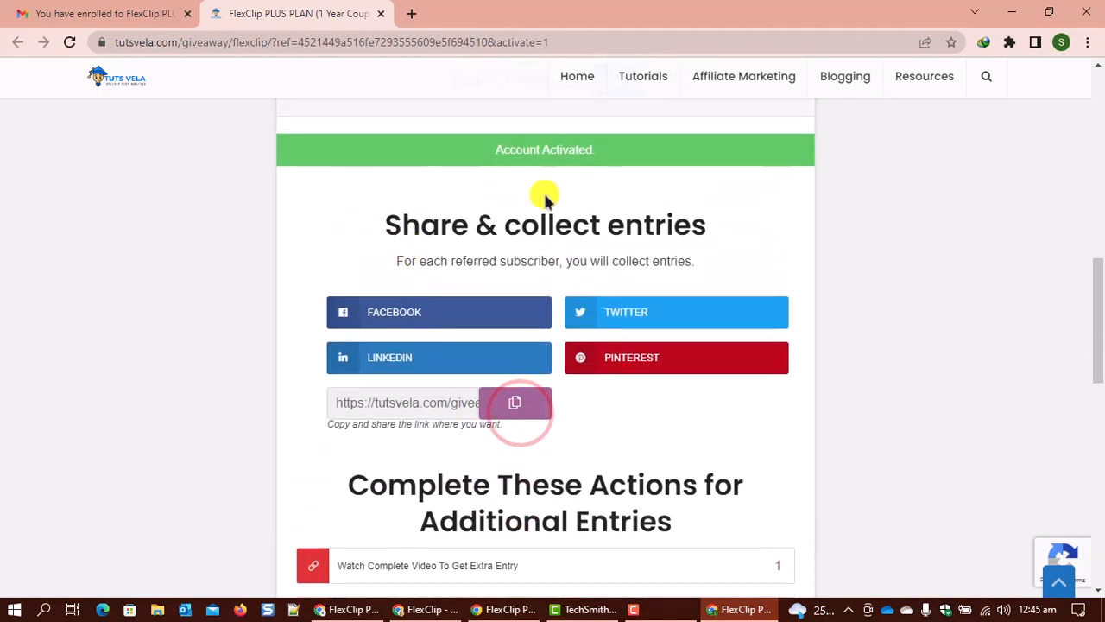
drag(592, 323, 635, 324)
click(653, 334)
scroll(478, 385, down, 4)
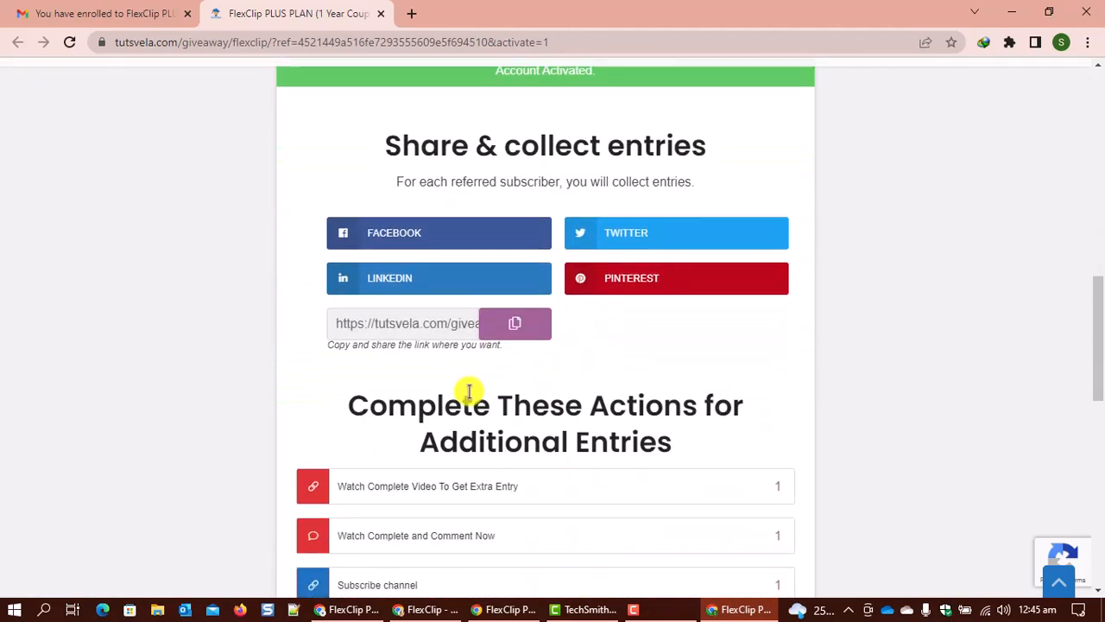
scroll(575, 331, up, 2)
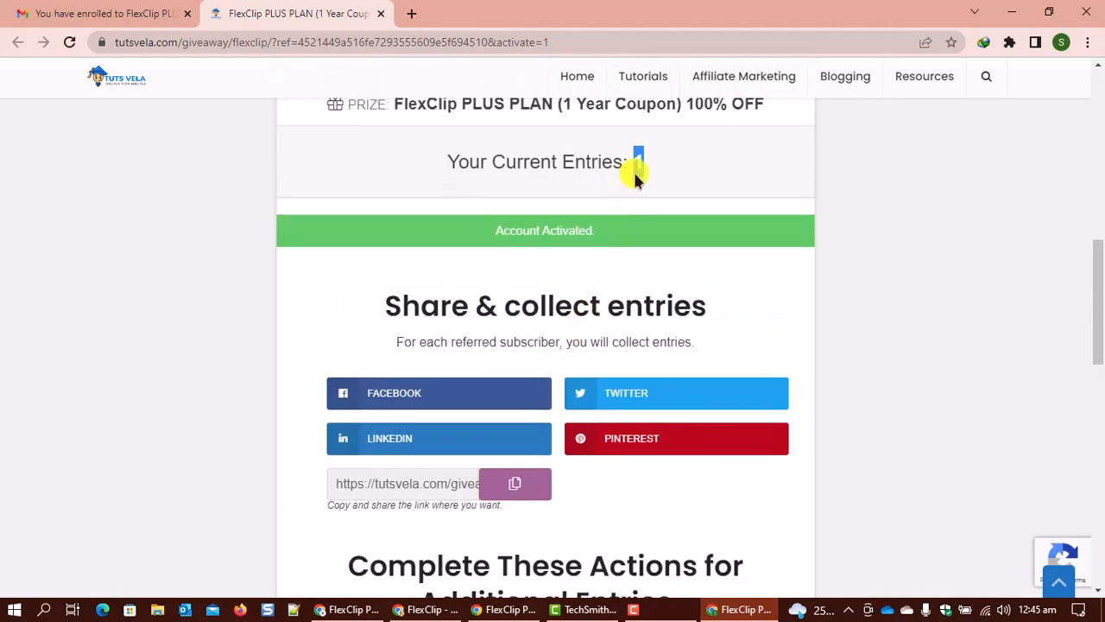
click(641, 168)
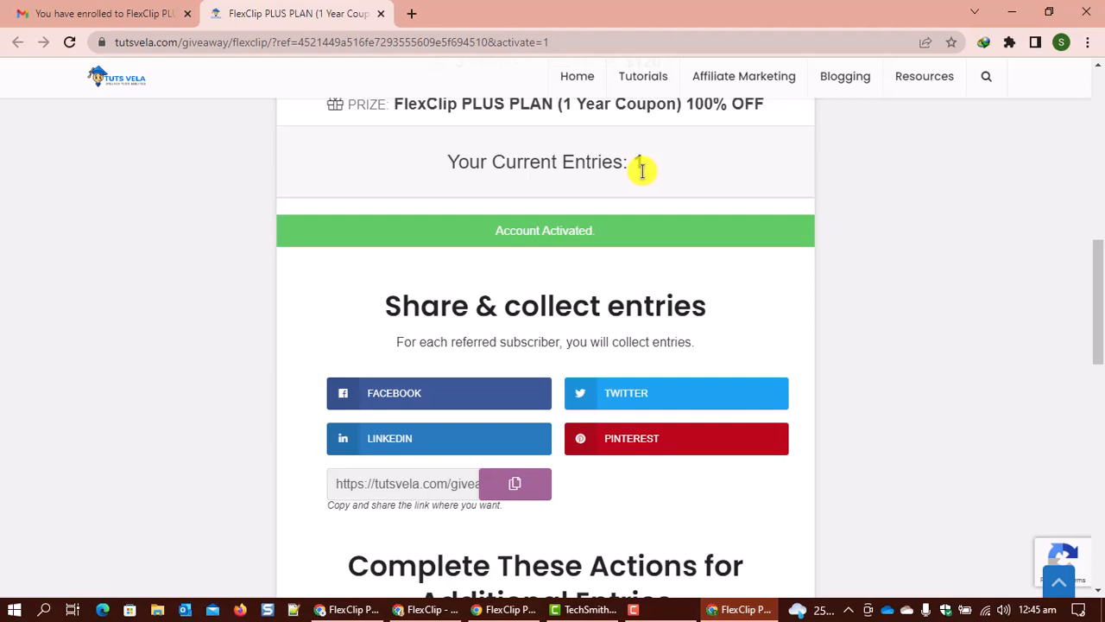
scroll(548, 242, up, 3)
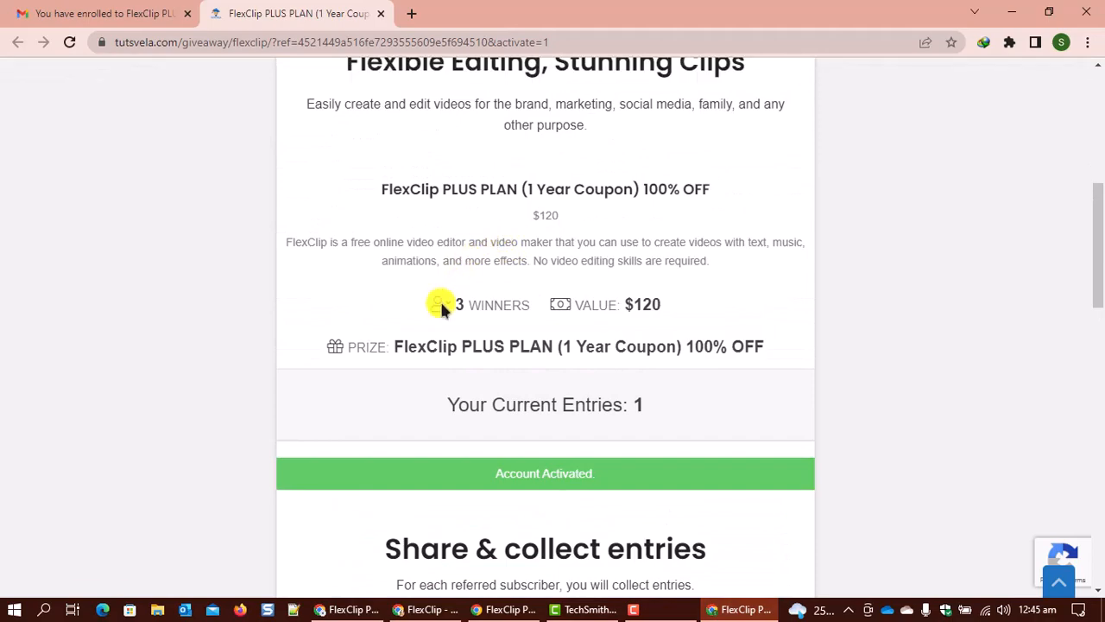